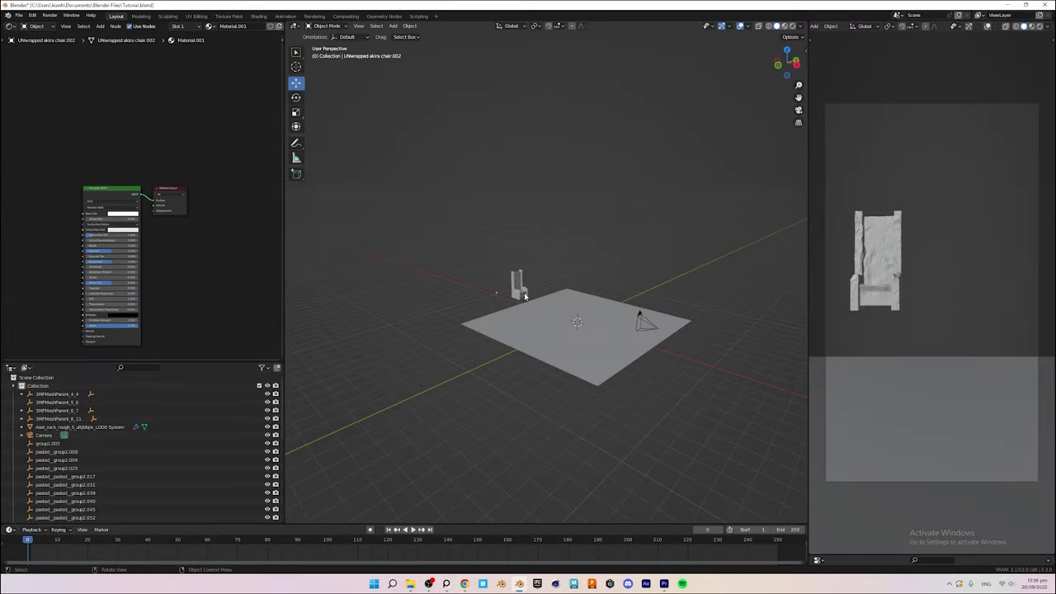
Step: Slide the chair along Y and lower it along Z
{"action": "middle_click_drag", "start_coordinate": [541, 286], "coordinate": [569, 291]}
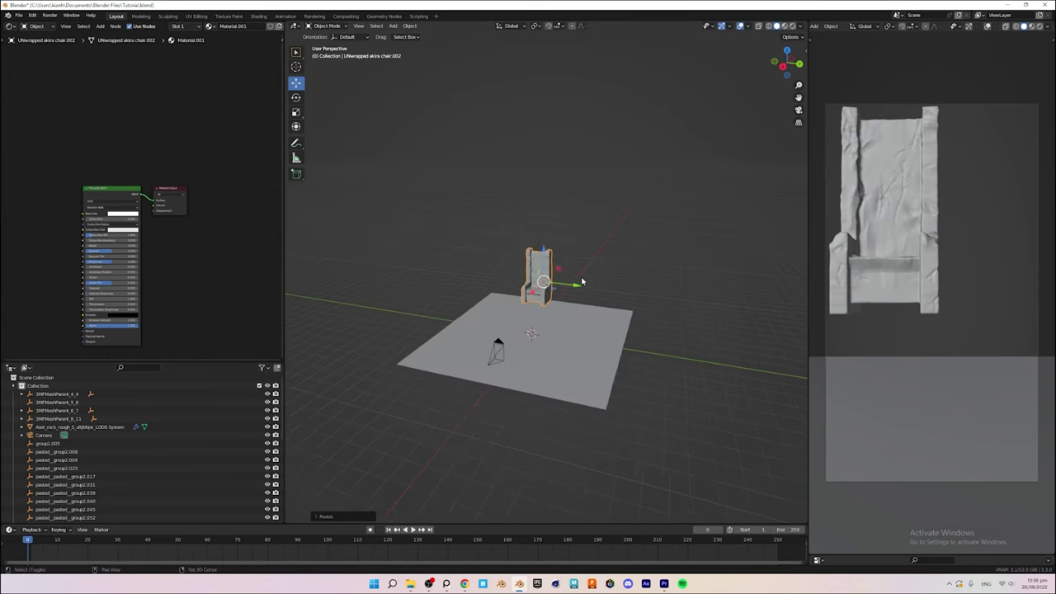
{"action": "scroll", "coordinate": [570, 290], "scroll_direction": "up", "scroll_amount": 4}
{"action": "left_click_drag", "start_coordinate": [603, 302], "coordinate": [612, 302]}
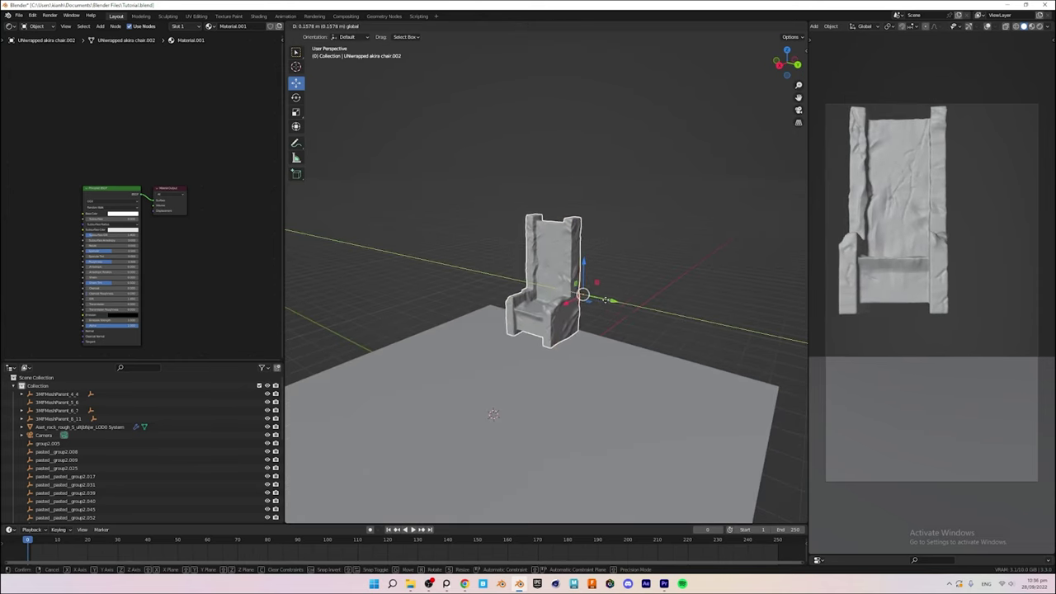
{"action": "left_click_drag", "start_coordinate": [595, 264], "coordinate": [594, 295]}
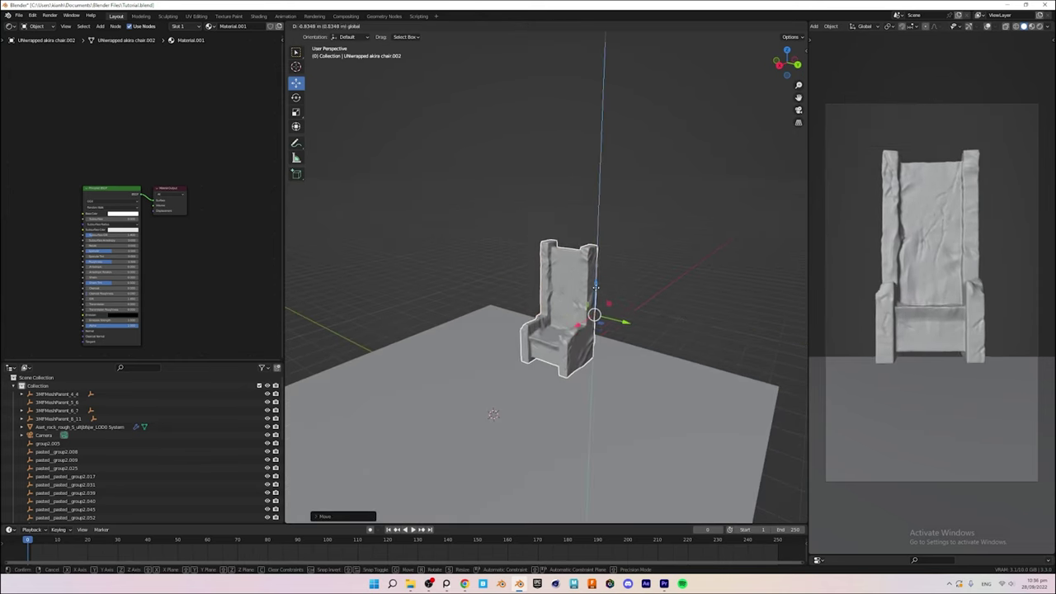
{"action": "mouse_move", "coordinate": [599, 295]}
{"action": "middle_mouse_down"}
{"action": "mouse_move", "coordinate": [672, 341]}
{"action": "mouse_move", "coordinate": [574, 312]}
{"action": "middle_mouse_up"}
Step: Set the chair's origin to its geometry and slide it aside along X
{"action": "left_click", "coordinate": [517, 312]}
{"action": "right_click", "coordinate": [519, 312]}
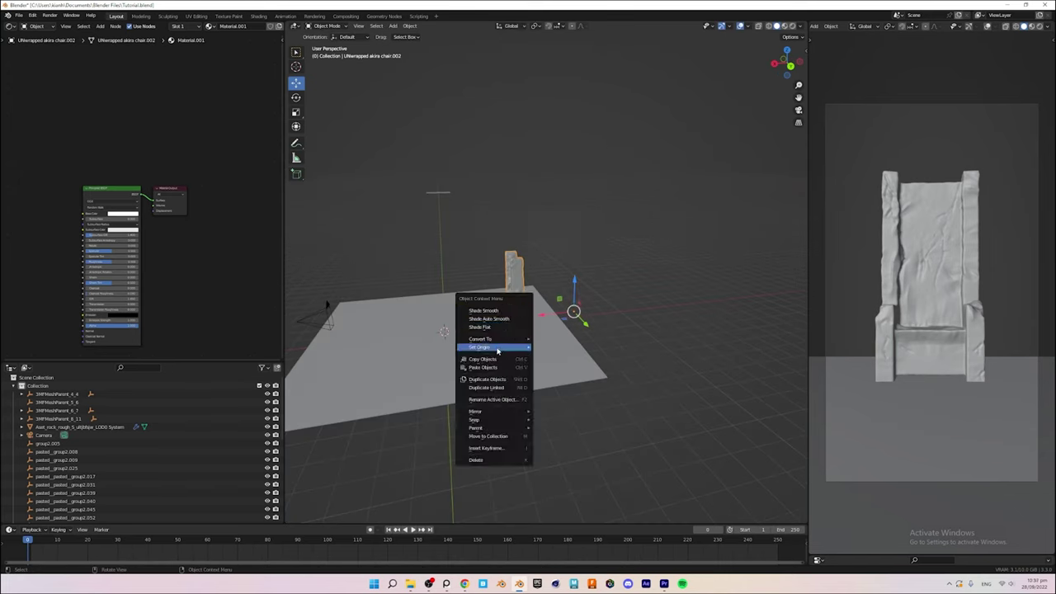
{"action": "left_click", "coordinate": [568, 357]}
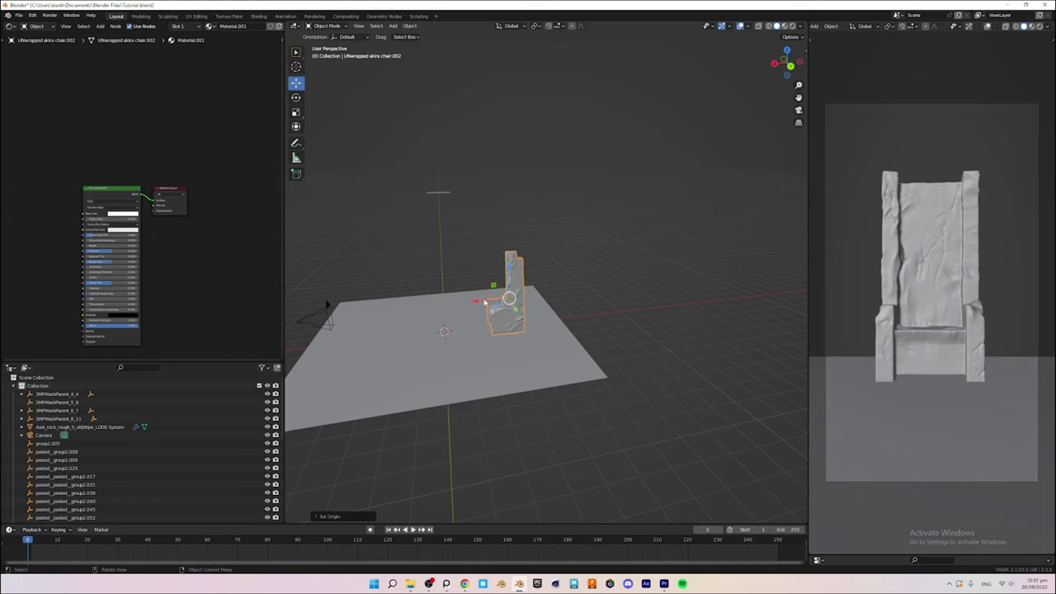
{"action": "left_click_drag", "start_coordinate": [485, 304], "coordinate": [665, 280]}
Step: Duplicate the floor plane and constrain the copy to the X axis
{"action": "left_click", "coordinate": [561, 342]}
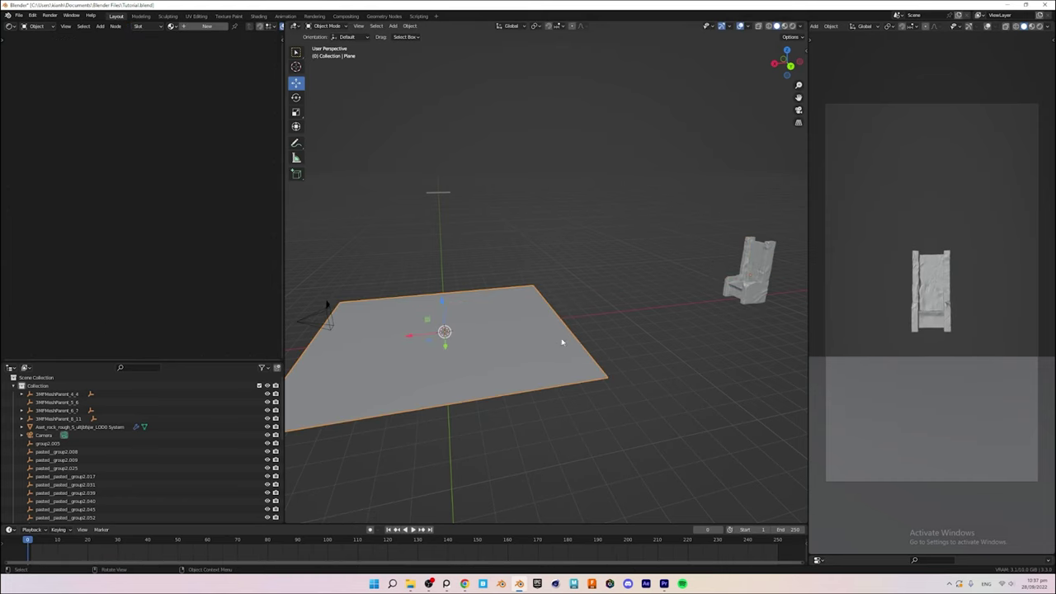
{"action": "key", "text": "shift+d"}
{"action": "key", "text": "x"}
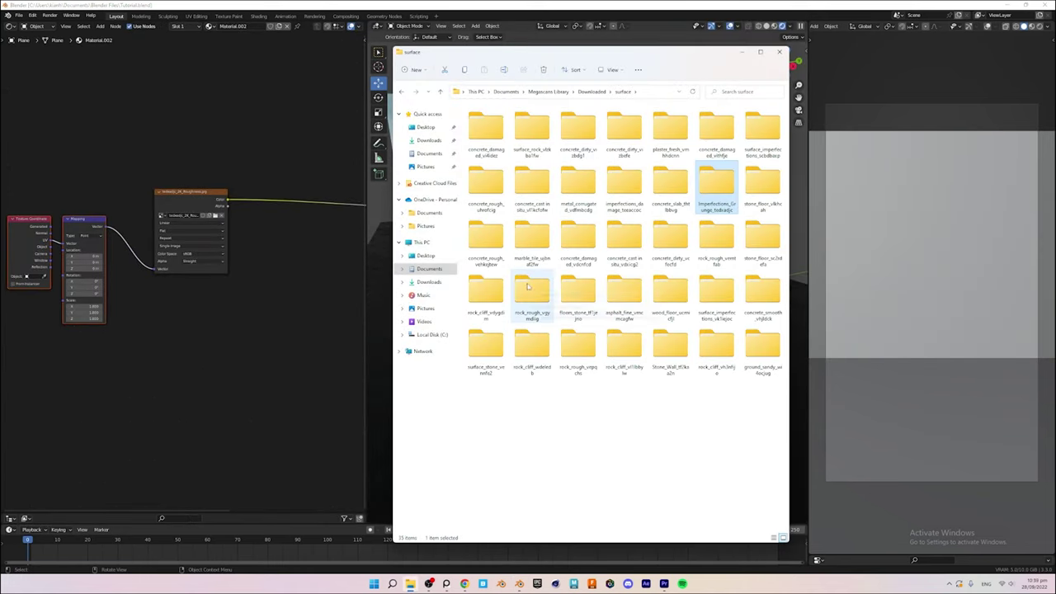
Step: Browse the Megascans surface folders, search 'rock' and open the rock cliff folder
{"action": "double_click", "coordinate": [528, 287]}
{"action": "key", "text": "alt+Left"}
{"action": "double_click", "coordinate": [624, 127]}
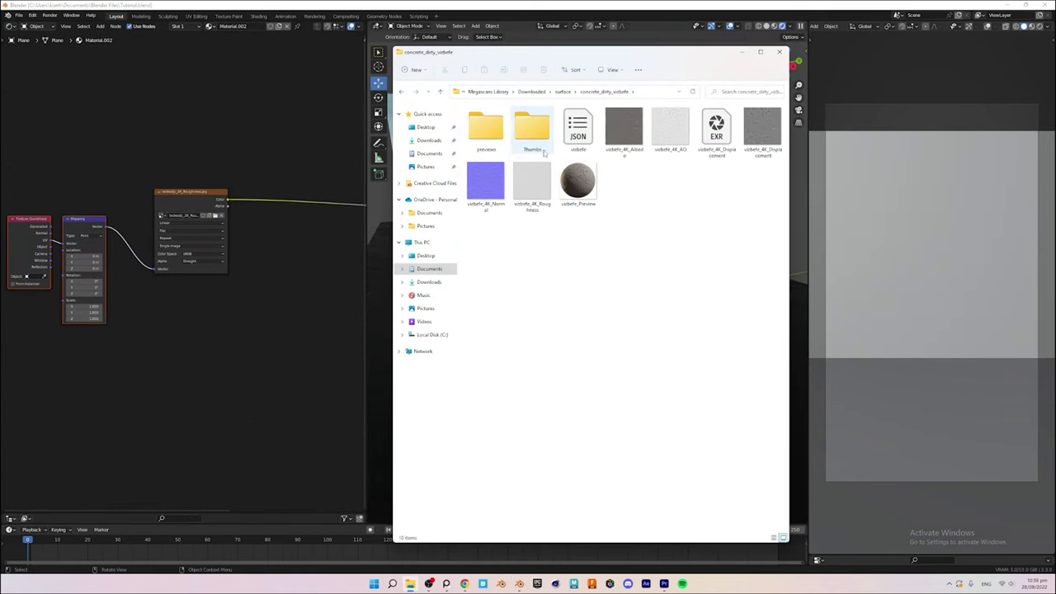
{"action": "left_click", "coordinate": [442, 93]}
{"action": "left_click", "coordinate": [747, 92]}
{"action": "type", "text": "rock"}
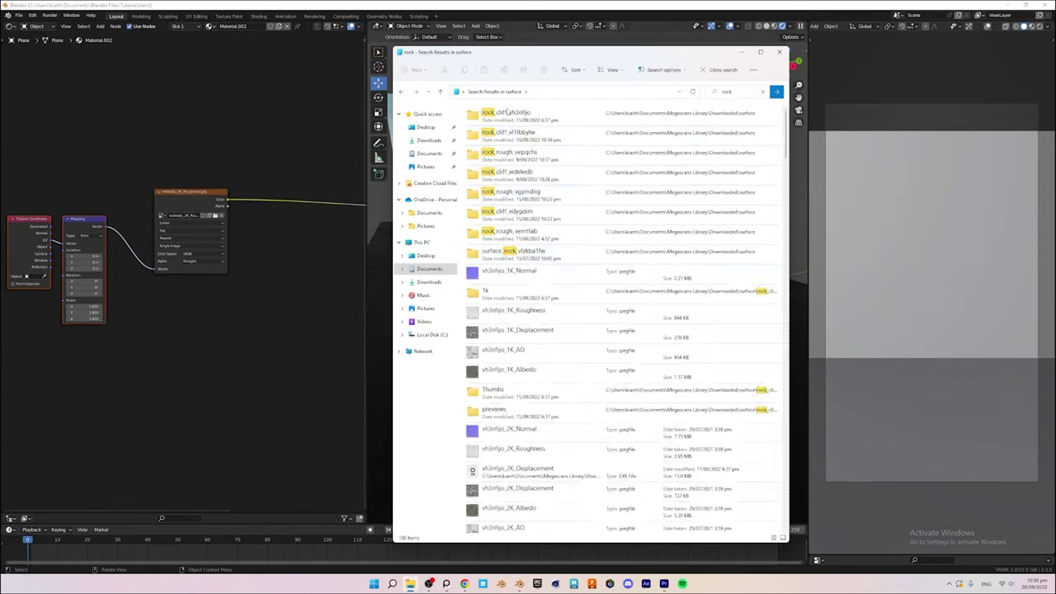
{"action": "double_click", "coordinate": [658, 234]}
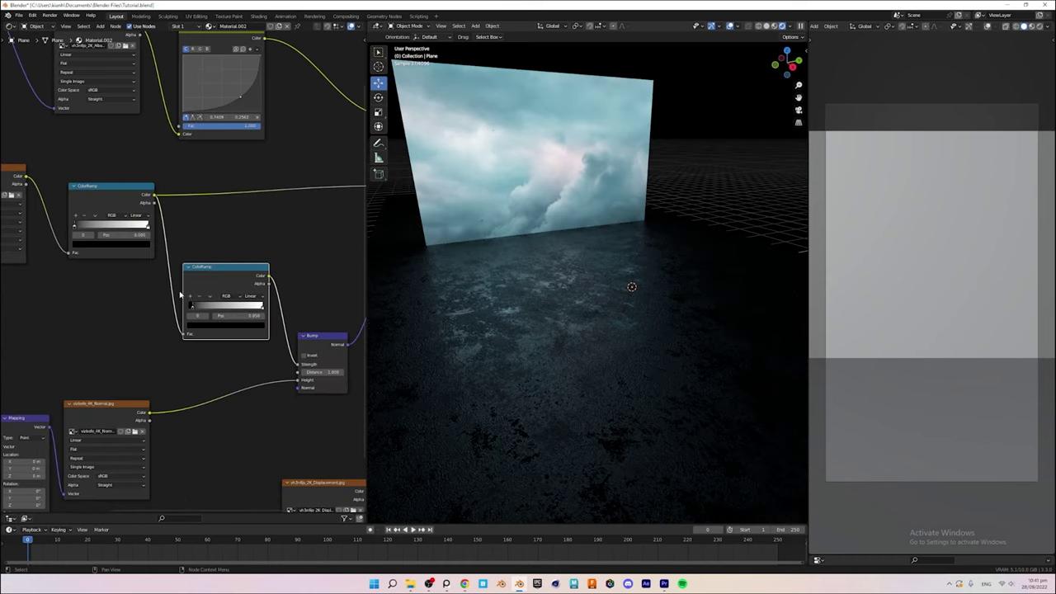
Step: Increase the floor roughness contrast with the ColorRamp stops
{"action": "left_click_drag", "start_coordinate": [193, 306], "coordinate": [200, 308]}
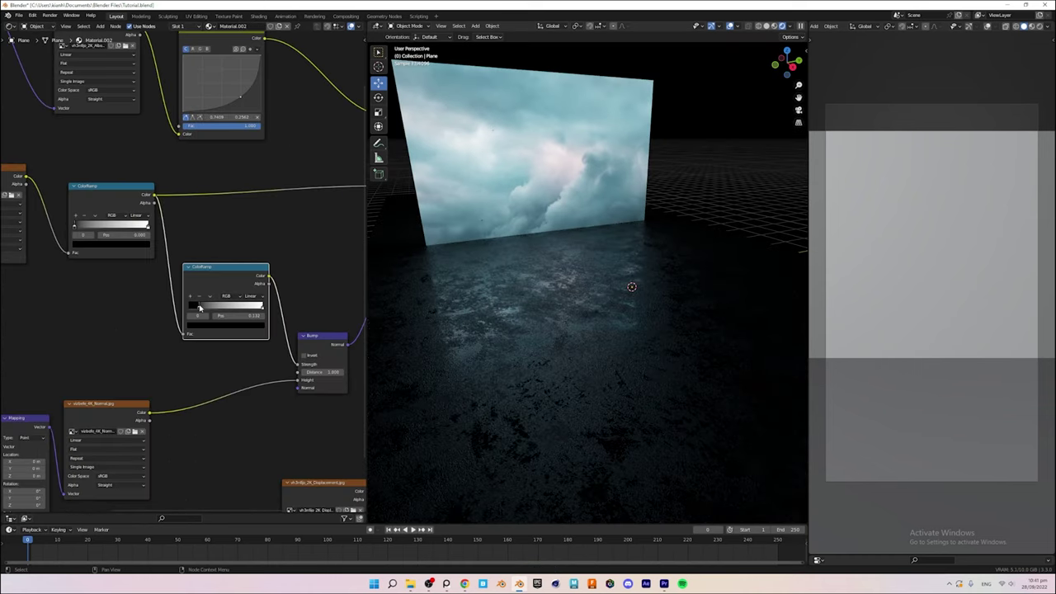
{"action": "middle_click_drag", "start_coordinate": [617, 314], "coordinate": [603, 326]}
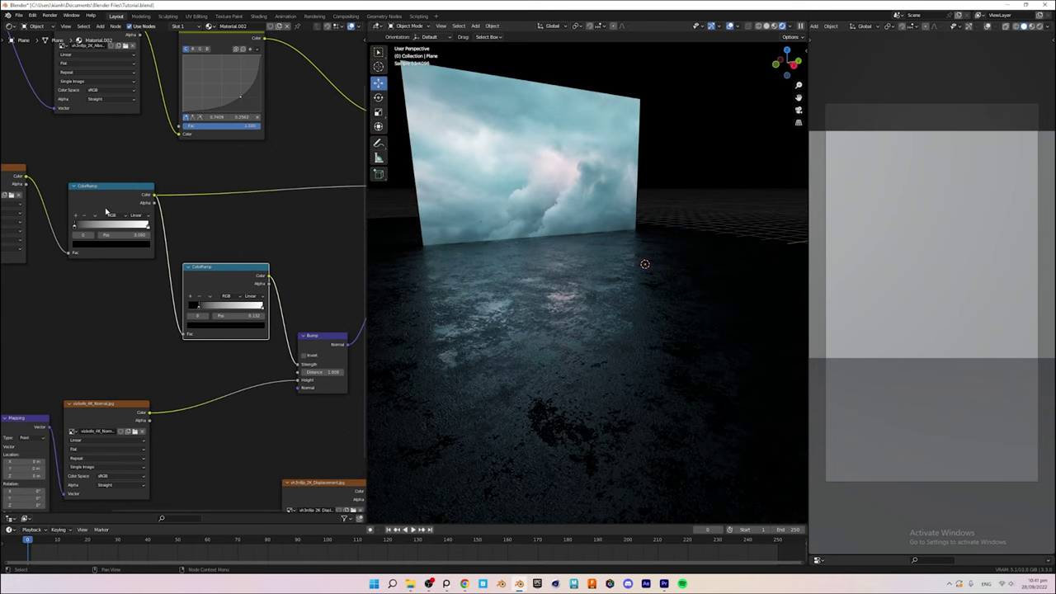
{"action": "left_click_drag", "start_coordinate": [75, 227], "coordinate": [79, 228]}
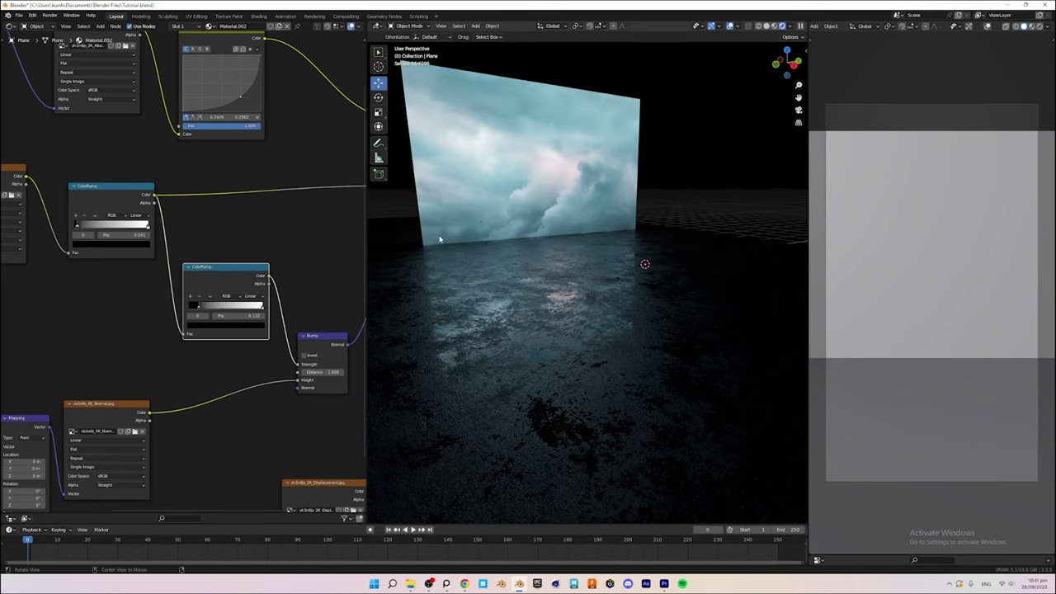
{"action": "mouse_move", "coordinate": [439, 239]}
{"action": "middle_mouse_down"}
{"action": "mouse_move", "coordinate": [585, 248]}
{"action": "mouse_move", "coordinate": [629, 283]}
{"action": "mouse_move", "coordinate": [644, 278]}
{"action": "mouse_move", "coordinate": [581, 272]}
{"action": "middle_mouse_up"}
Step: Rescale the floor texture along X and connect the height map to Displacement
{"action": "scroll", "coordinate": [165, 271], "scroll_direction": "down", "scroll_amount": 2}
{"action": "scroll", "coordinate": [165, 270], "scroll_direction": "down", "scroll_amount": 2}
{"action": "scroll", "coordinate": [165, 271], "scroll_direction": "down", "scroll_amount": 1}
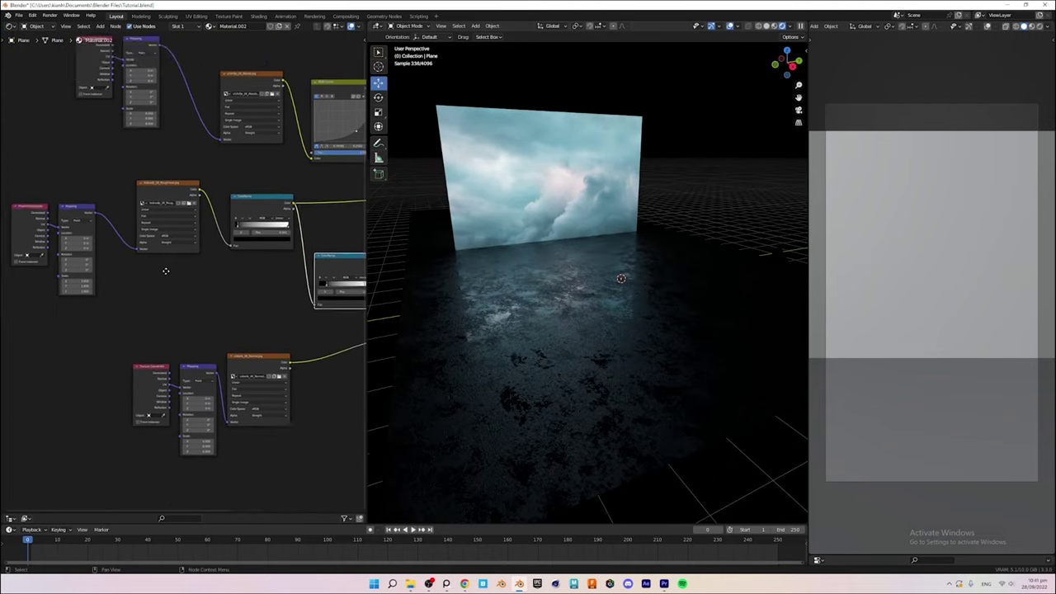
{"action": "scroll", "coordinate": [136, 284], "scroll_direction": "up", "scroll_amount": 2}
{"action": "left_click_drag", "start_coordinate": [90, 293], "coordinate": [93, 295]}
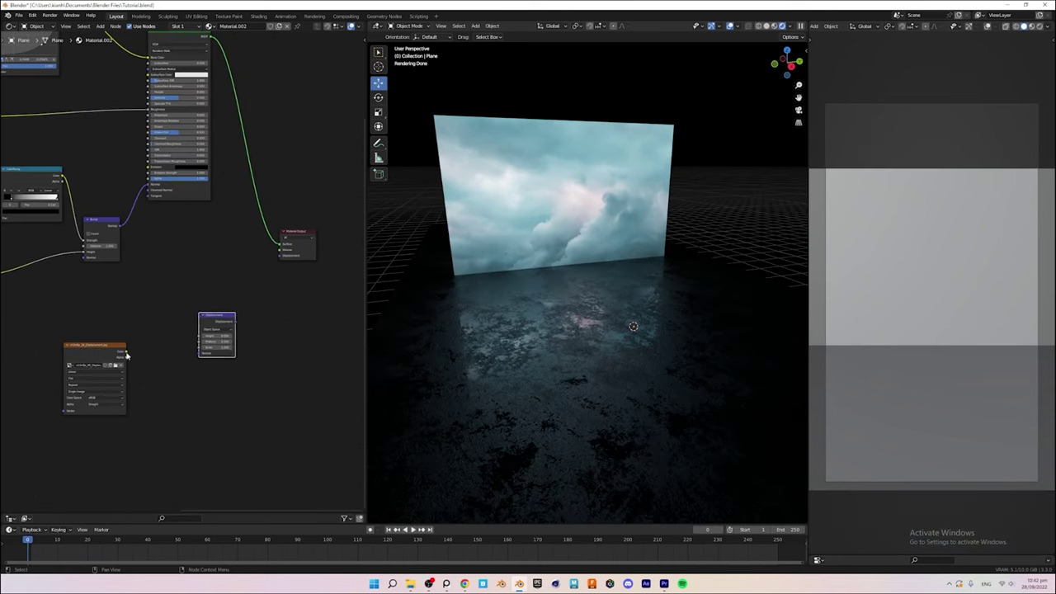
{"action": "left_click_drag", "start_coordinate": [279, 256], "coordinate": [280, 257]}
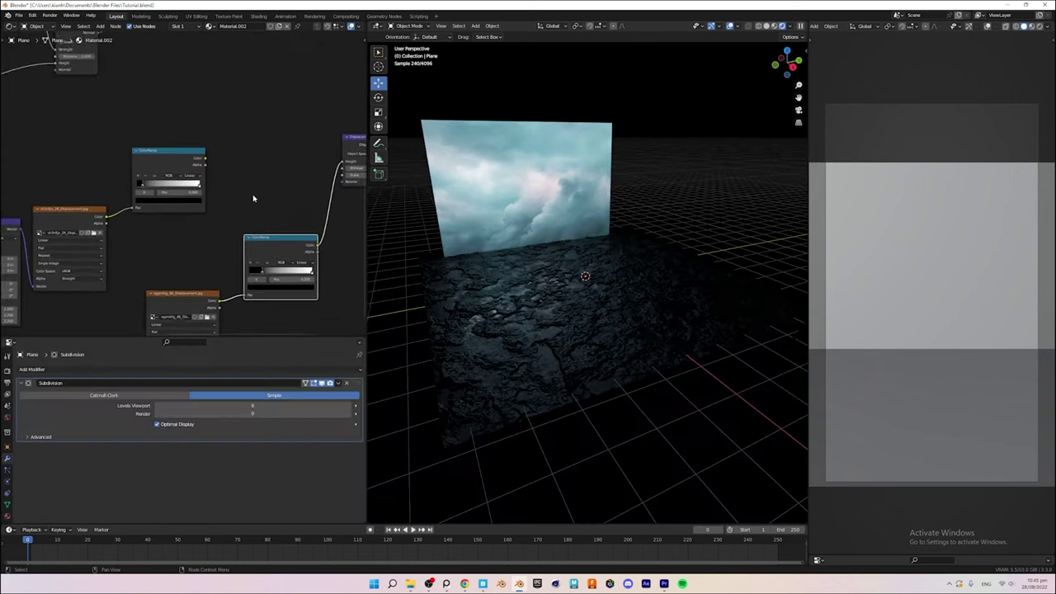
Step: Save, then change the second rock texture's Mapping scale
{"action": "scroll", "coordinate": [253, 198], "scroll_direction": "up", "scroll_amount": 2}
{"action": "scroll", "coordinate": [571, 247], "scroll_direction": "up", "scroll_amount": 3}
{"action": "key", "text": "ctrl+s"}
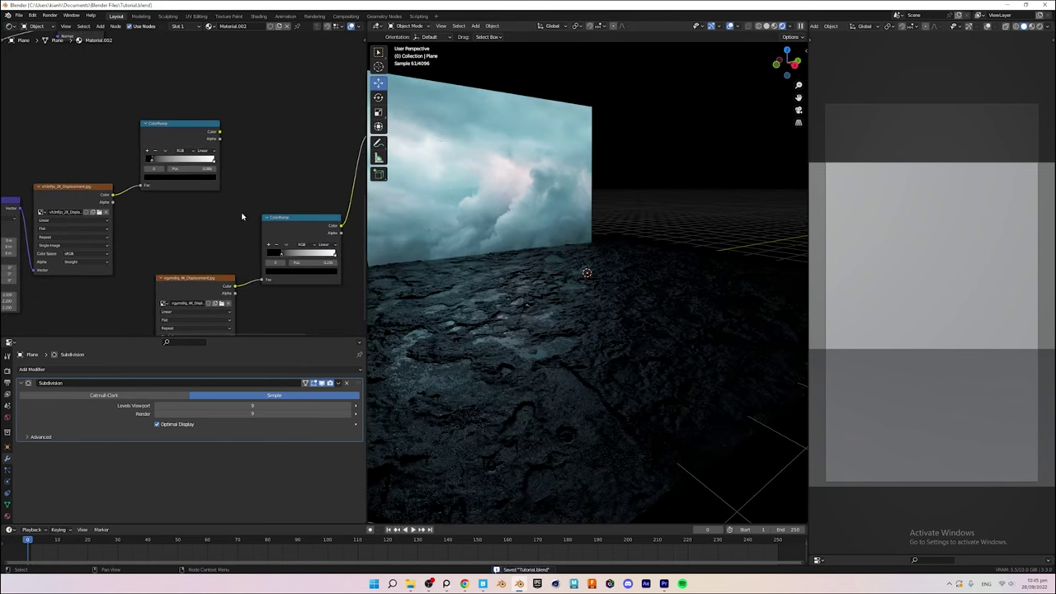
{"action": "middle_click_drag", "start_coordinate": [242, 216], "coordinate": [258, 89]}
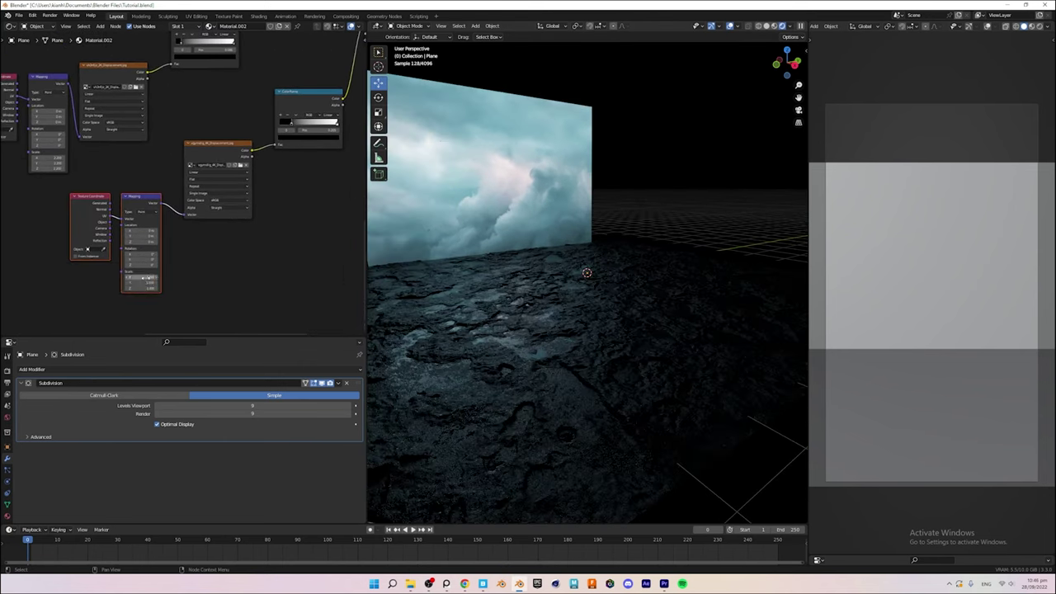
{"action": "key", "text": "Return"}
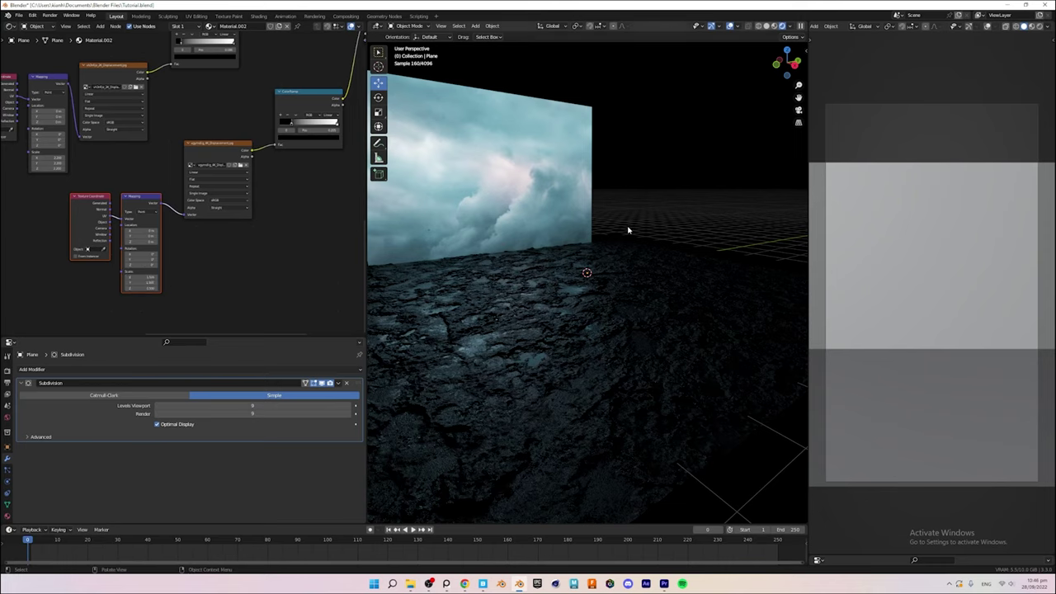
Step: Reposition the Mix node and feed the second displacement ramp into it
{"action": "scroll", "coordinate": [628, 231], "scroll_direction": "down", "scroll_amount": 3}
{"action": "scroll", "coordinate": [577, 247], "scroll_direction": "up", "scroll_amount": 3}
{"action": "scroll", "coordinate": [206, 165], "scroll_direction": "down", "scroll_amount": 1}
{"action": "mouse_move", "coordinate": [239, 136]}
{"action": "left_mouse_down"}
{"action": "mouse_move", "coordinate": [225, 185]}
{"action": "mouse_move", "coordinate": [248, 108]}
{"action": "mouse_move", "coordinate": [268, 133]}
{"action": "left_mouse_up"}
{"action": "scroll", "coordinate": [207, 140], "scroll_direction": "up", "scroll_amount": 3}
{"action": "middle_click_drag", "start_coordinate": [71, 105], "coordinate": [89, 130]}
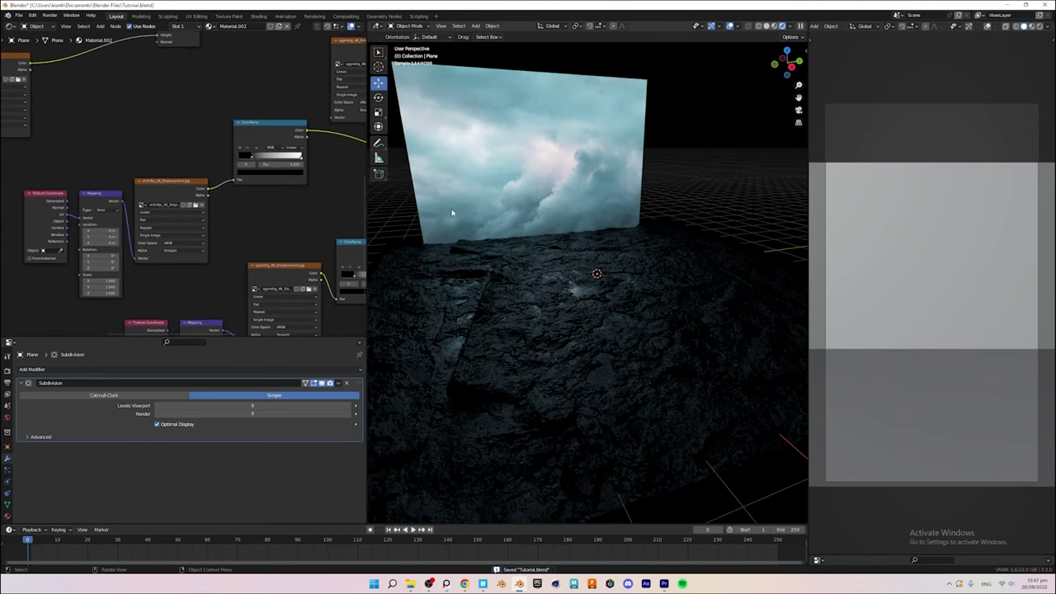
Step: Soften the displacement ColorRamp's dark point to refine its contrast
{"action": "middle_click_drag", "start_coordinate": [248, 161], "coordinate": [221, 170]}
{"action": "left_click_drag", "start_coordinate": [225, 165], "coordinate": [223, 168]}
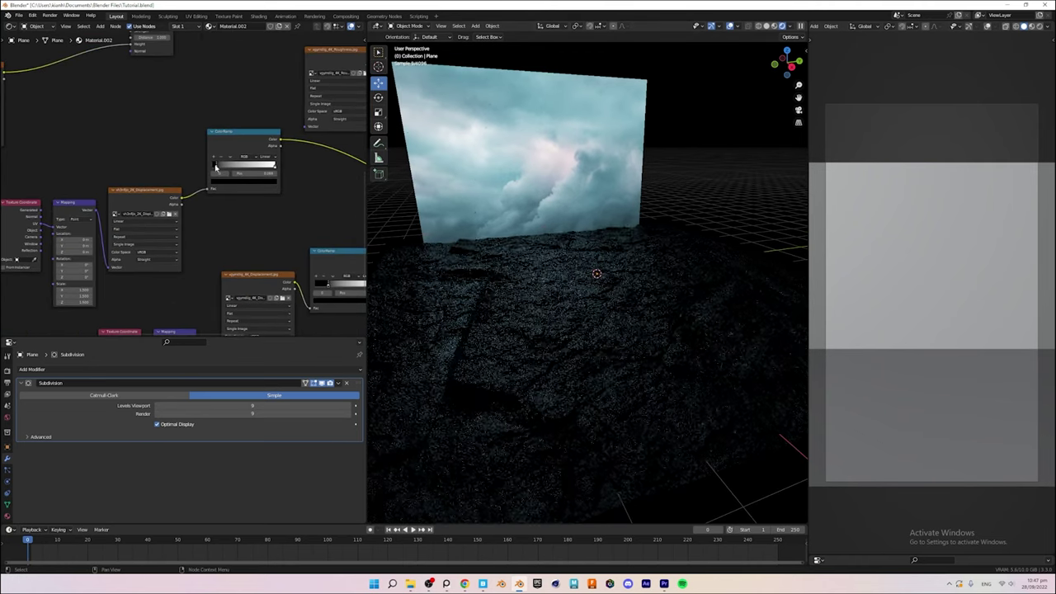
{"action": "middle_click_drag", "start_coordinate": [329, 169], "coordinate": [237, 196]}
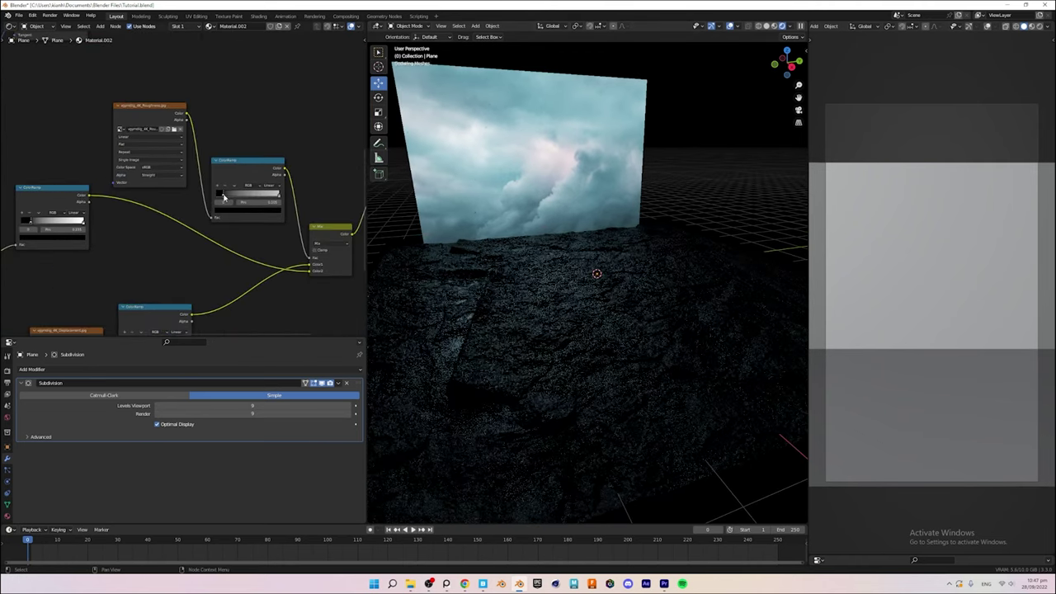
Step: Check the floor through the camera, save, and widen the 3D view
{"action": "key", "text": "KP_0"}
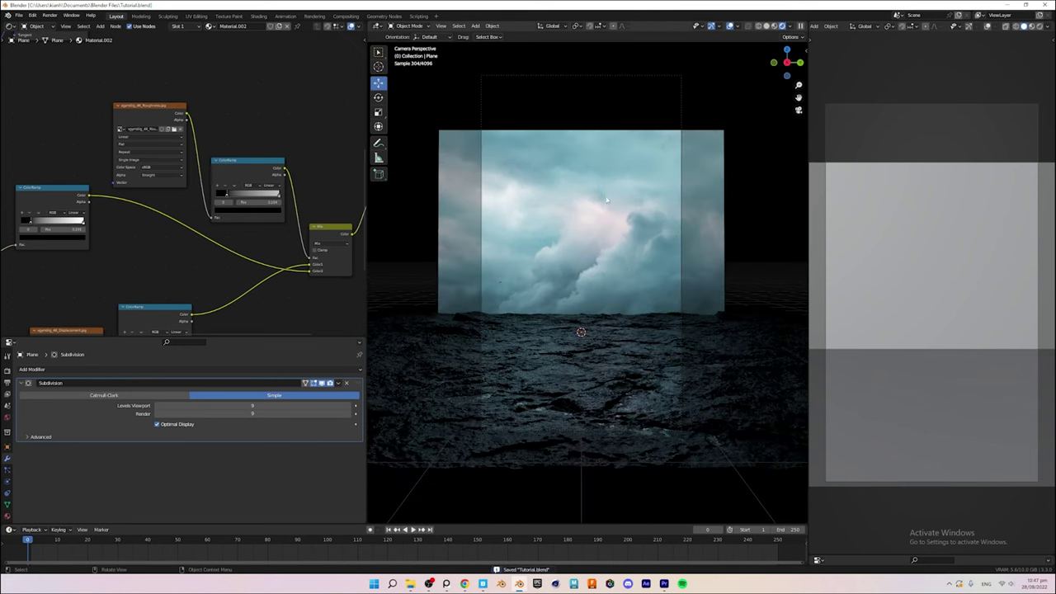
{"action": "middle_click_drag", "start_coordinate": [528, 207], "coordinate": [553, 278]}
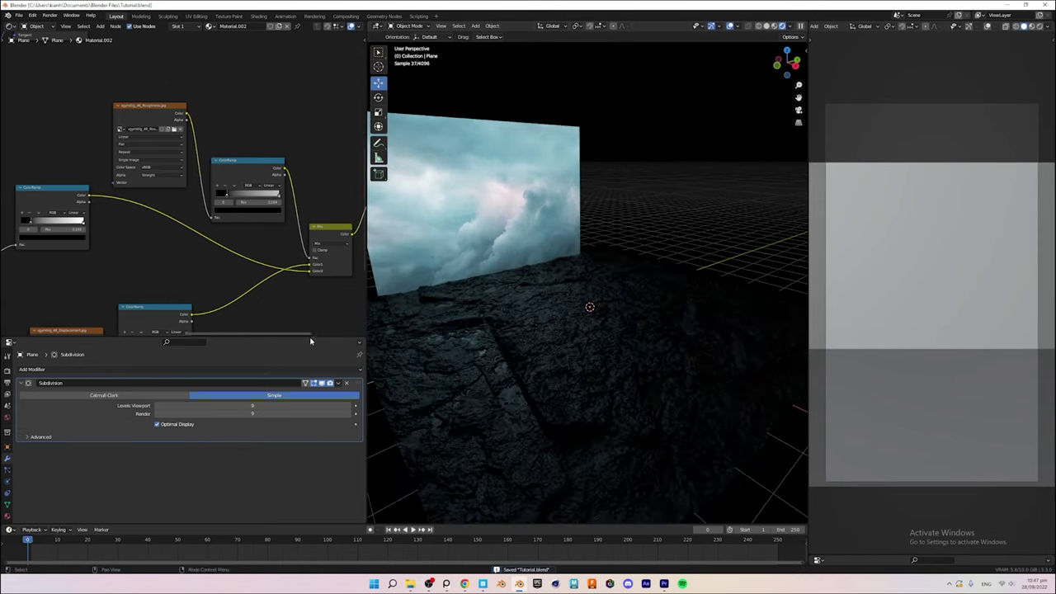
{"action": "key", "text": "ctrl+s"}
{"action": "scroll", "coordinate": [290, 264], "scroll_direction": "down", "scroll_amount": 3}
{"action": "scroll", "coordinate": [289, 264], "scroll_direction": "down", "scroll_amount": 2}
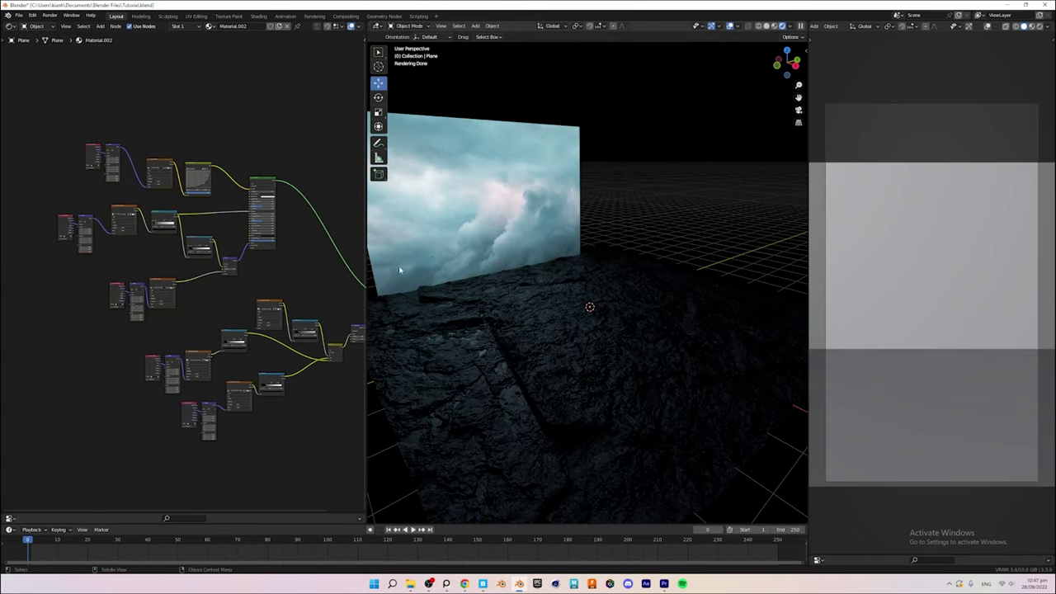
{"action": "left_click_drag", "start_coordinate": [366, 302], "coordinate": [319, 302]}
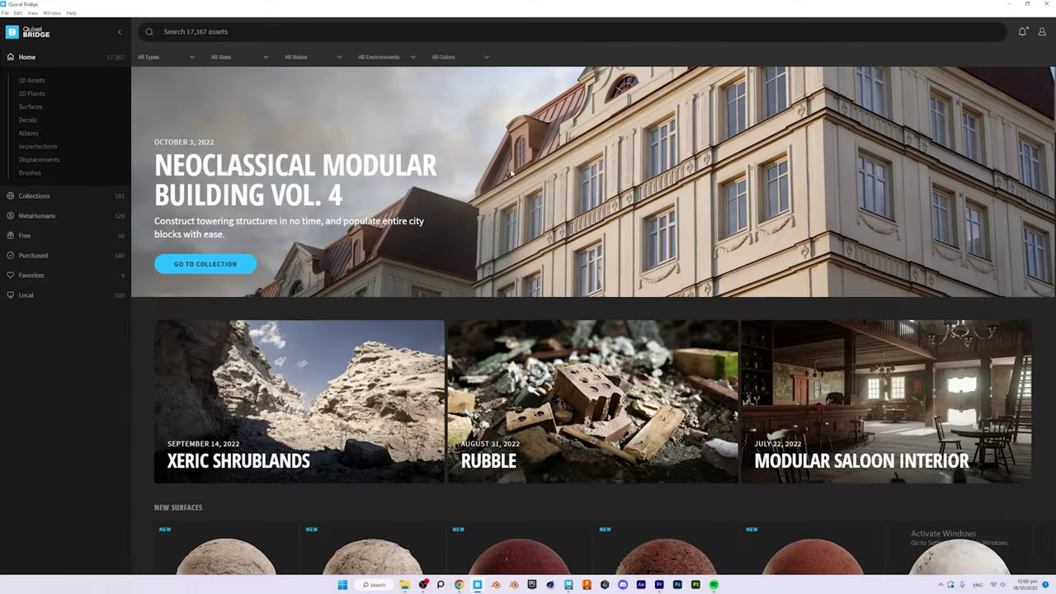
Step: Scroll through Bridge's Trending and Latest rock assets, then return to Blender
{"action": "scroll", "coordinate": [510, 173], "scroll_direction": "down", "scroll_amount": 3}
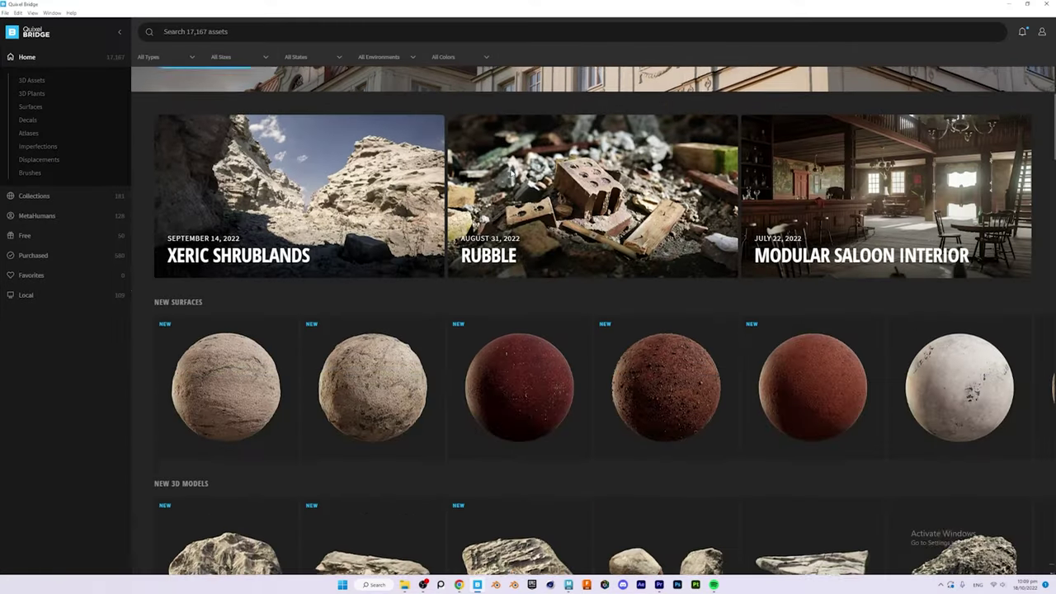
{"action": "scroll", "coordinate": [510, 173], "scroll_direction": "down", "scroll_amount": 3}
{"action": "scroll", "coordinate": [511, 173], "scroll_direction": "down", "scroll_amount": 2}
{"action": "scroll", "coordinate": [510, 172], "scroll_direction": "down", "scroll_amount": 2}
{"action": "scroll", "coordinate": [511, 173], "scroll_direction": "down", "scroll_amount": 2}
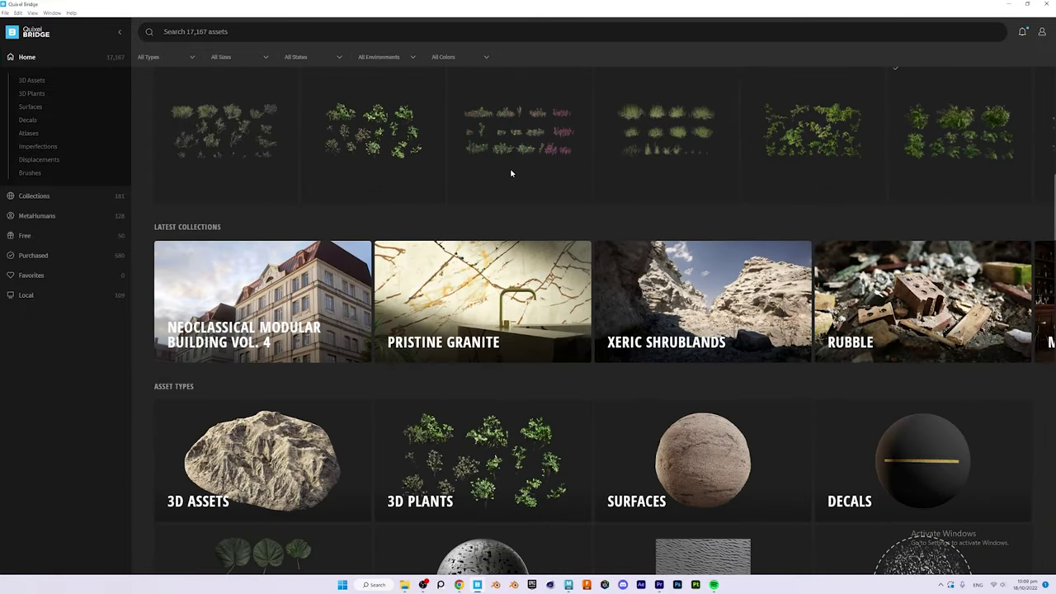
{"action": "scroll", "coordinate": [511, 173], "scroll_direction": "down", "scroll_amount": 2}
{"action": "scroll", "coordinate": [511, 173], "scroll_direction": "down", "scroll_amount": 2}
{"action": "scroll", "coordinate": [511, 172], "scroll_direction": "down", "scroll_amount": 2}
{"action": "scroll", "coordinate": [511, 172], "scroll_direction": "down", "scroll_amount": 3}
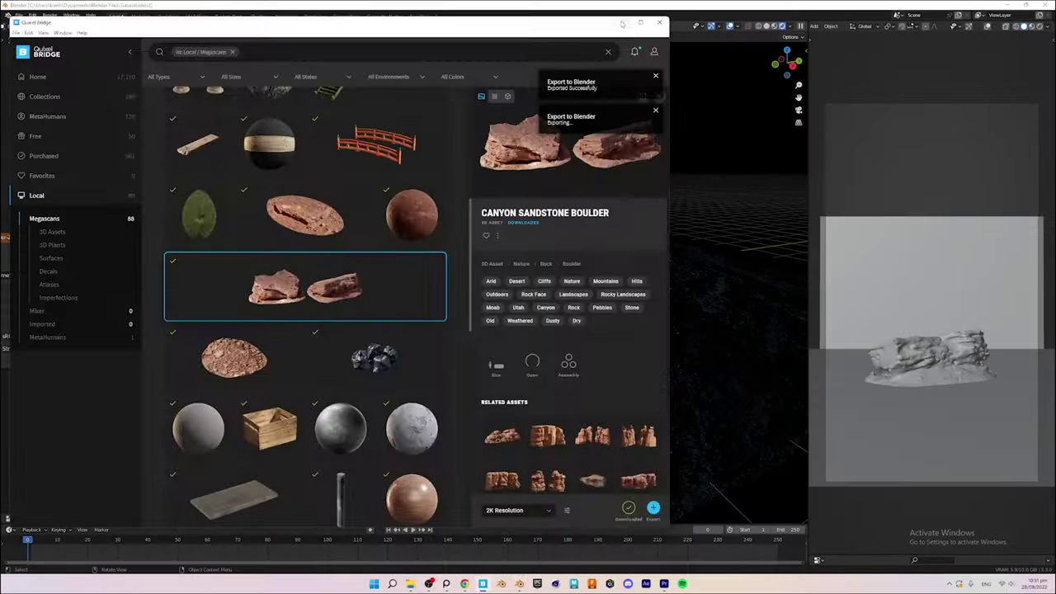
{"action": "left_click", "coordinate": [622, 23]}
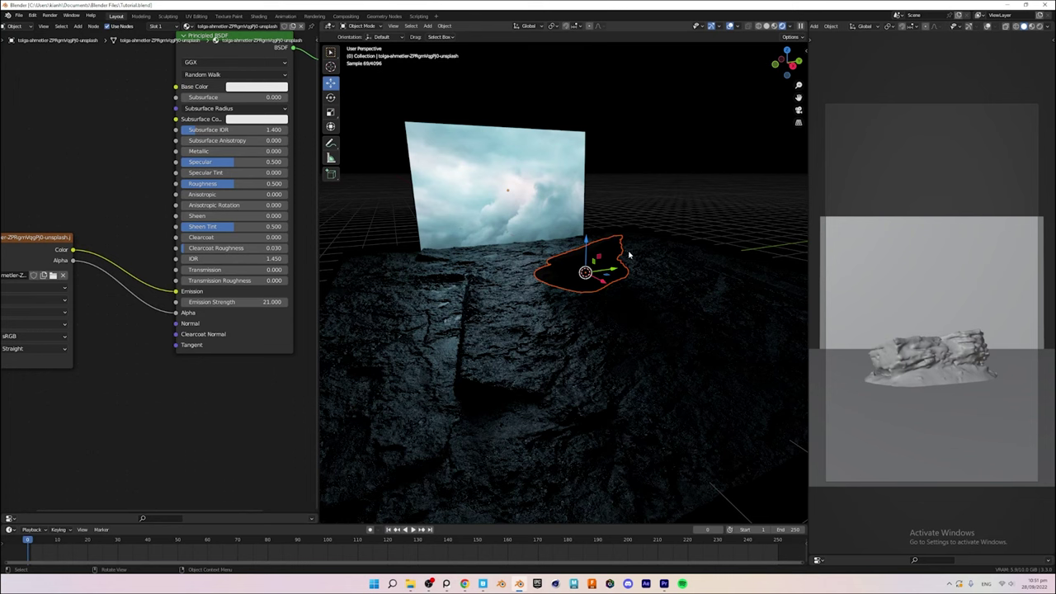
Step: Hide the cloud image plane and set the rock's Specular to 0.5
{"action": "key", "text": "r"}
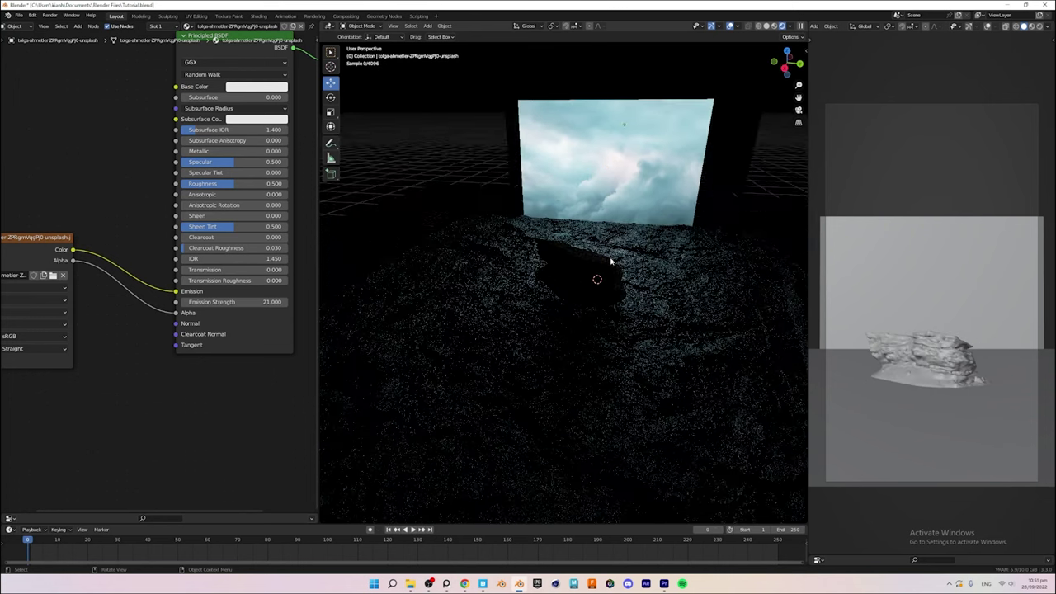
{"action": "key", "text": "h"}
{"action": "left_click", "coordinate": [590, 248]}
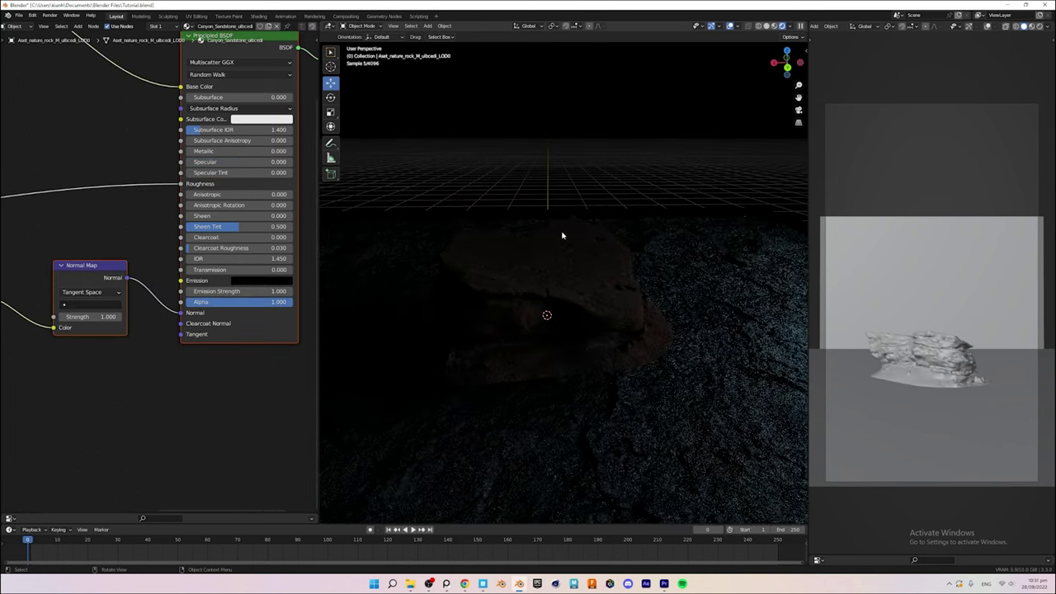
{"action": "scroll", "coordinate": [97, 198], "scroll_direction": "down", "scroll_amount": 3}
{"action": "scroll", "coordinate": [186, 217], "scroll_direction": "up", "scroll_amount": 2}
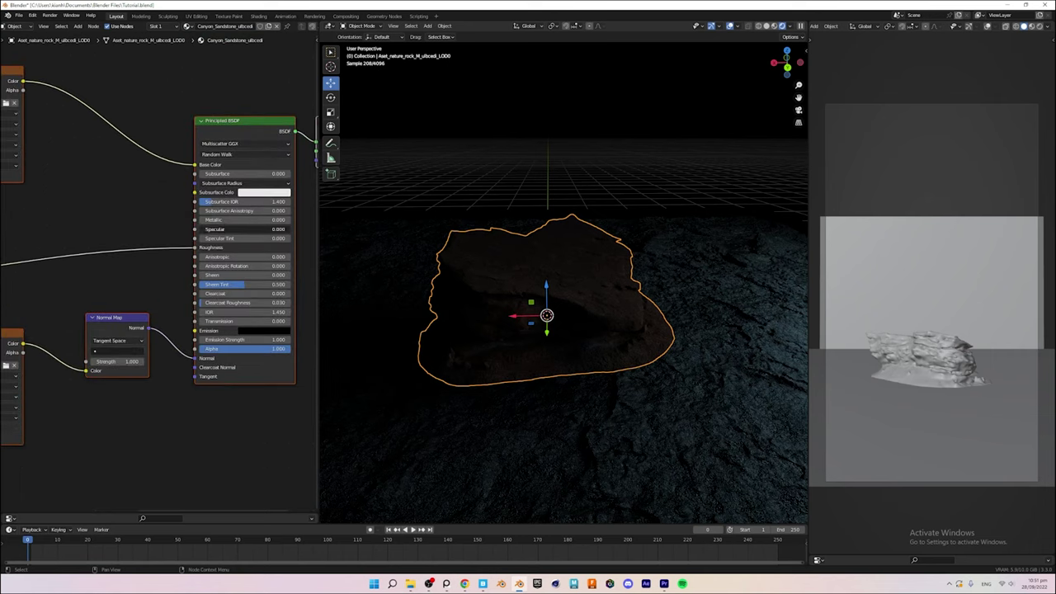
{"action": "type", "text": "0.5"}
{"action": "key", "text": "Return"}
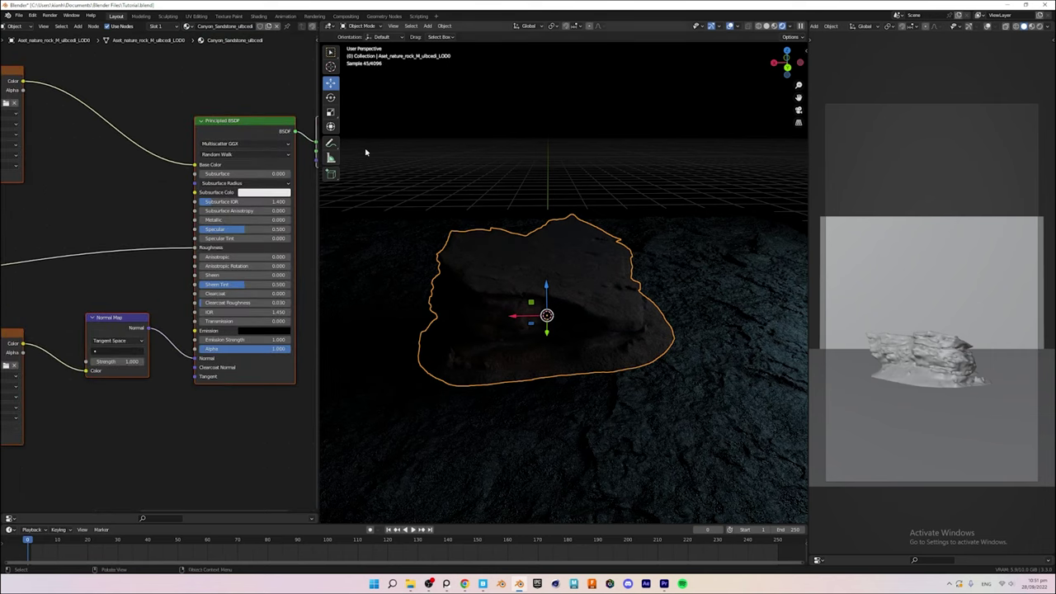
Step: Slide the rock material's ColorRamp stop further left
{"action": "middle_click_drag", "start_coordinate": [125, 192], "coordinate": [158, 210]}
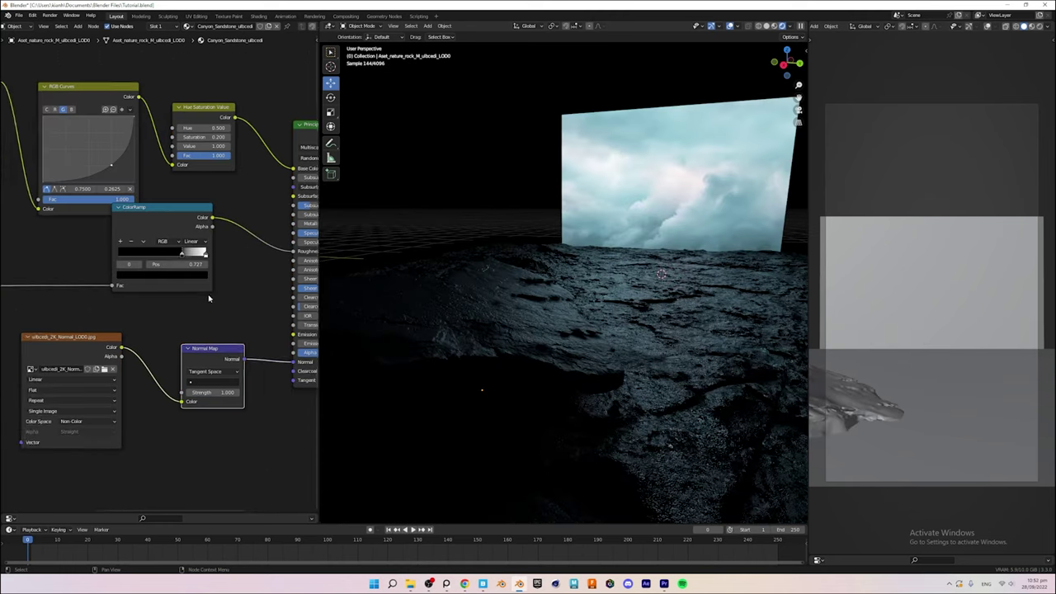
{"action": "left_click_drag", "start_coordinate": [159, 276], "coordinate": [151, 276]}
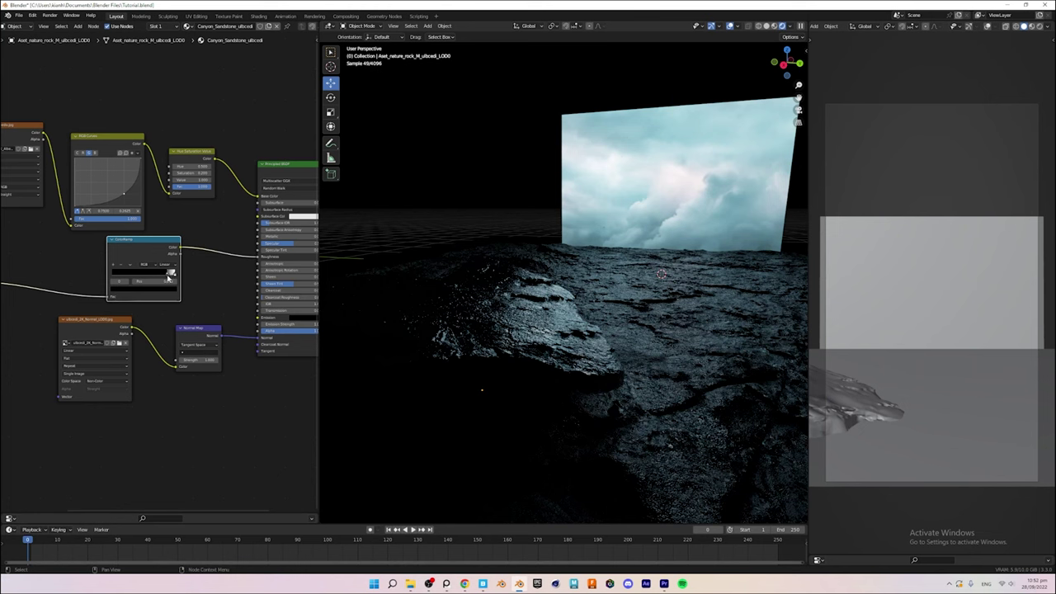
{"action": "left_click_drag", "start_coordinate": [167, 274], "coordinate": [162, 275]}
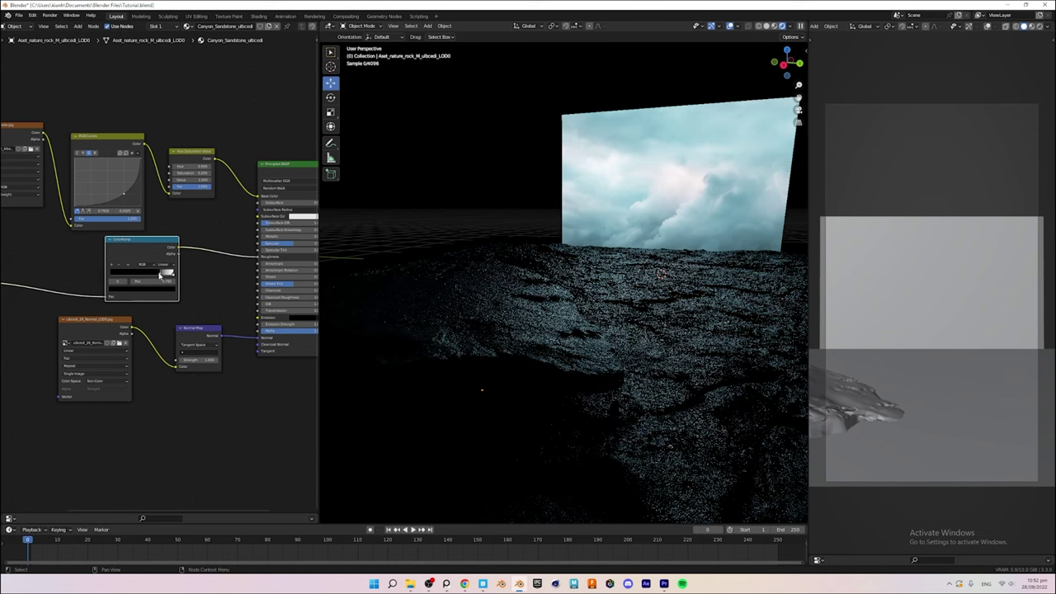
Step: Check the camera shot, save, and shift the framing of backdrop and rock
{"action": "key", "text": "KP_0"}
{"action": "scroll", "coordinate": [579, 303], "scroll_direction": "down", "scroll_amount": 3}
{"action": "key", "text": "ctrl+s"}
{"action": "scroll", "coordinate": [673, 256], "scroll_direction": "down", "scroll_amount": 2}
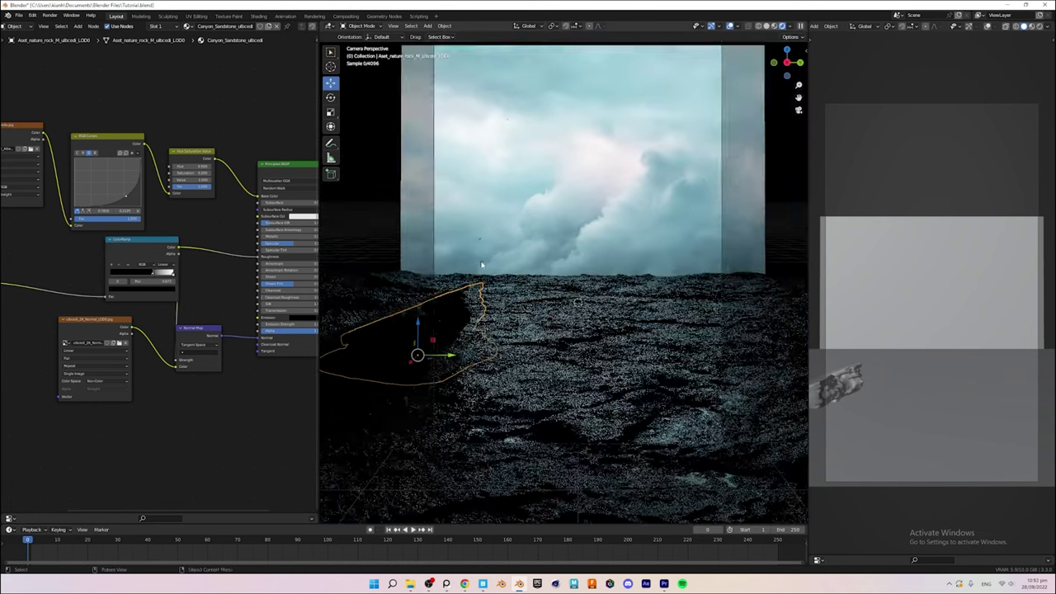
{"action": "middle_click_drag", "start_coordinate": [690, 240], "coordinate": [648, 266], "text": "shift"}
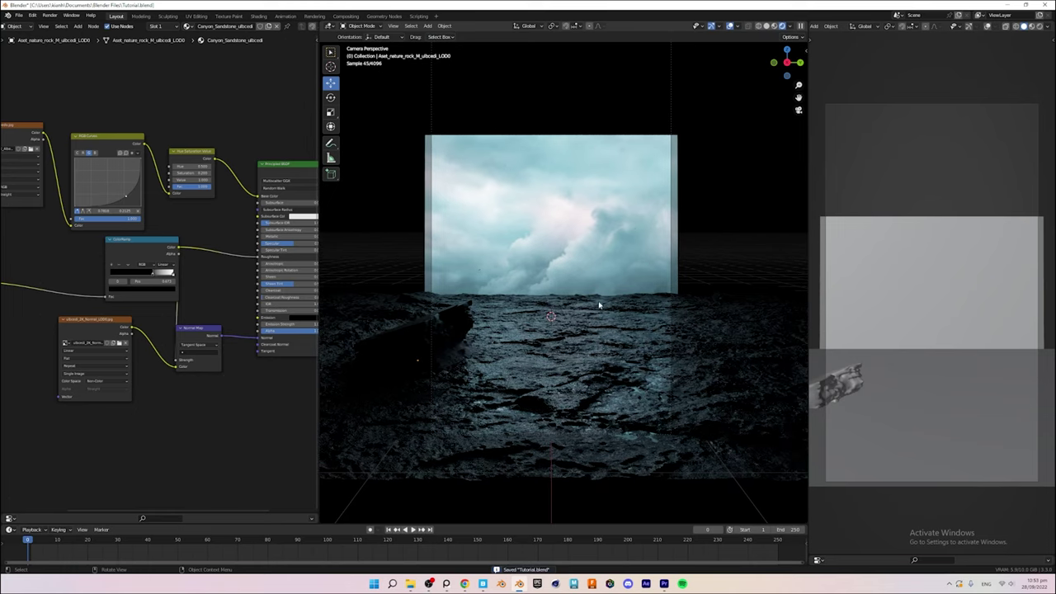
{"action": "middle_click_drag", "start_coordinate": [534, 340], "coordinate": [511, 355]}
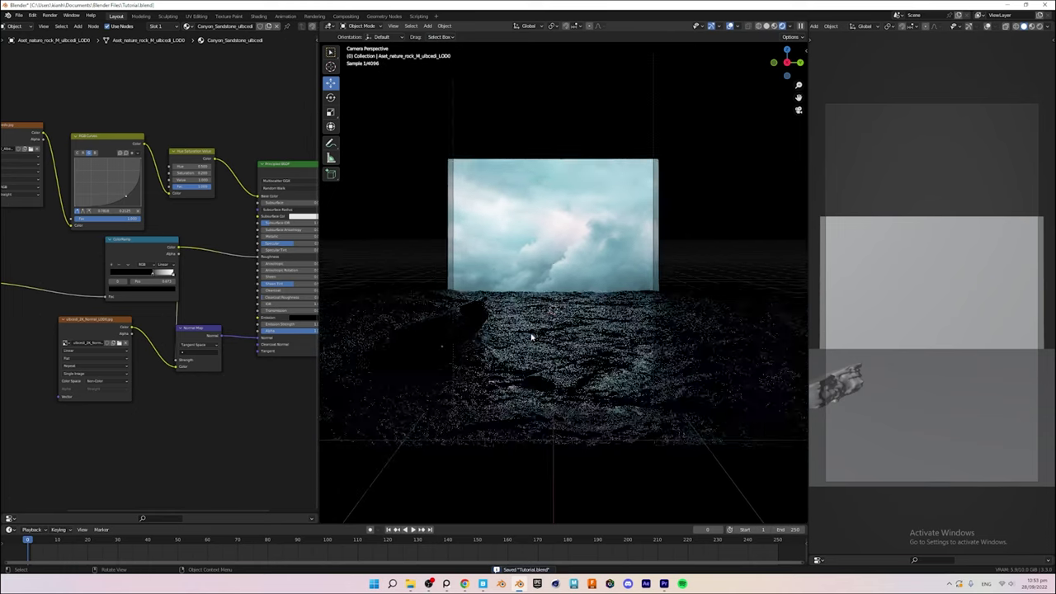
Step: Scale the rock and view the shot through the camera again
{"action": "left_click", "coordinate": [495, 350]}
{"action": "key", "text": "s"}
{"action": "key", "text": "Escape"}
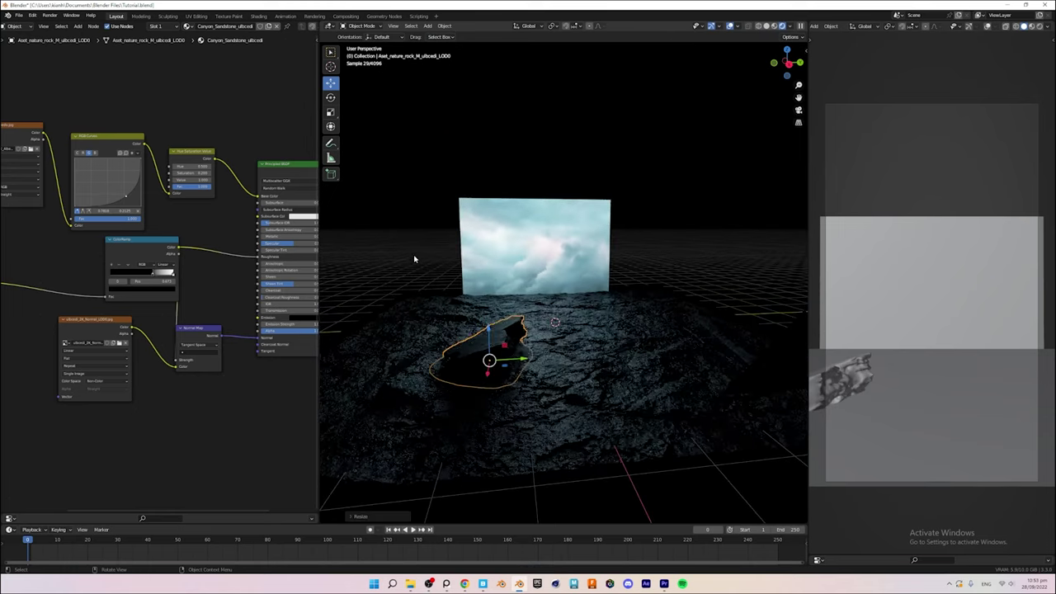
{"action": "middle_click_drag", "start_coordinate": [495, 346], "coordinate": [492, 315]}
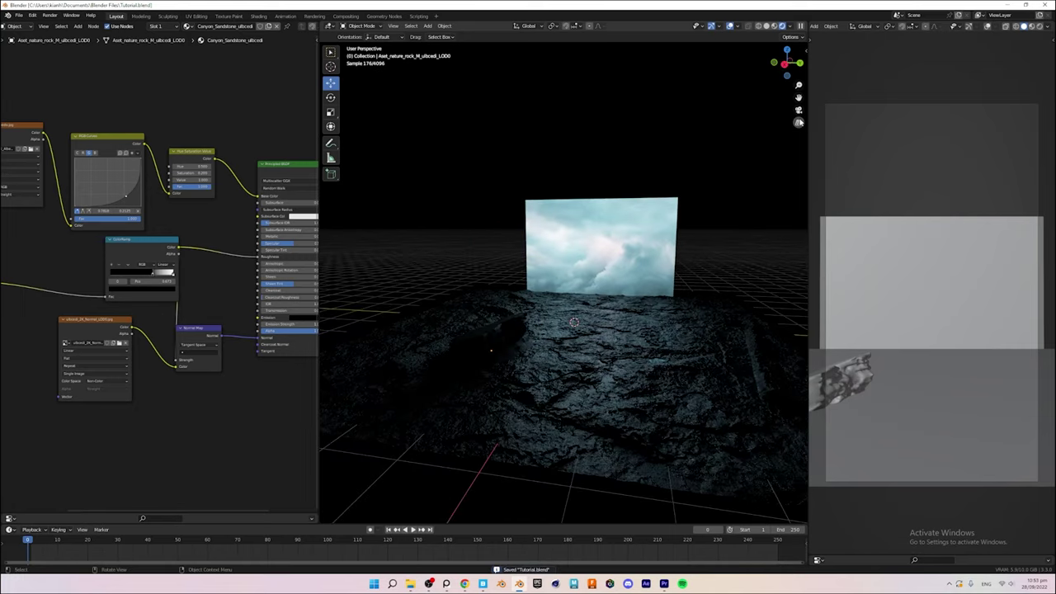
{"action": "left_click", "coordinate": [797, 122]}
{"action": "scroll", "coordinate": [446, 305], "scroll_direction": "up", "scroll_amount": 4}
Step: Move the ground patch into position within the shot and save
{"action": "left_click", "coordinate": [446, 304]}
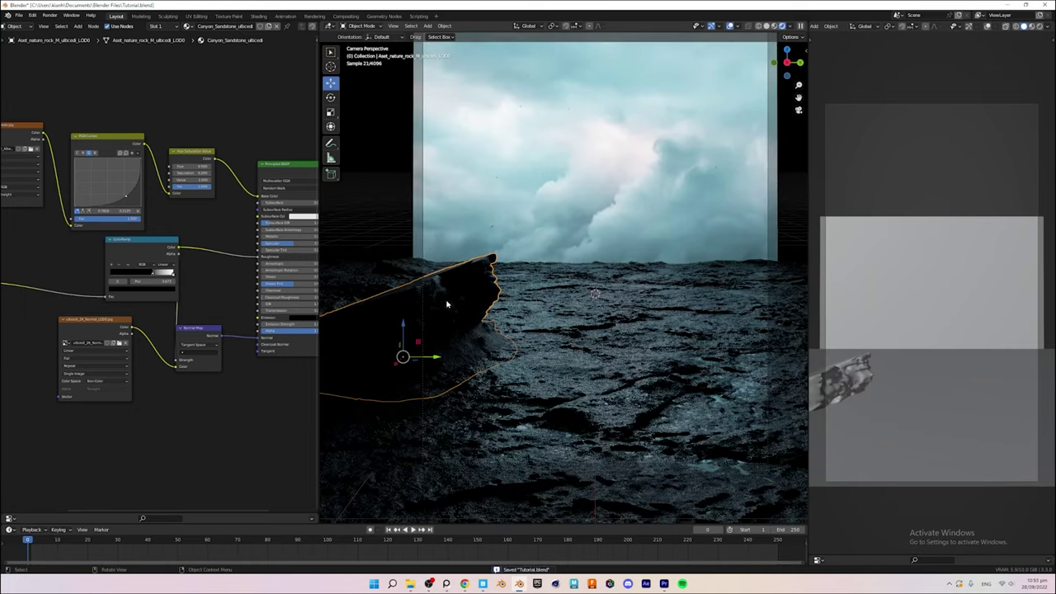
{"action": "scroll", "coordinate": [407, 328], "scroll_direction": "down", "scroll_amount": 3}
{"action": "left_click", "coordinate": [617, 381]}
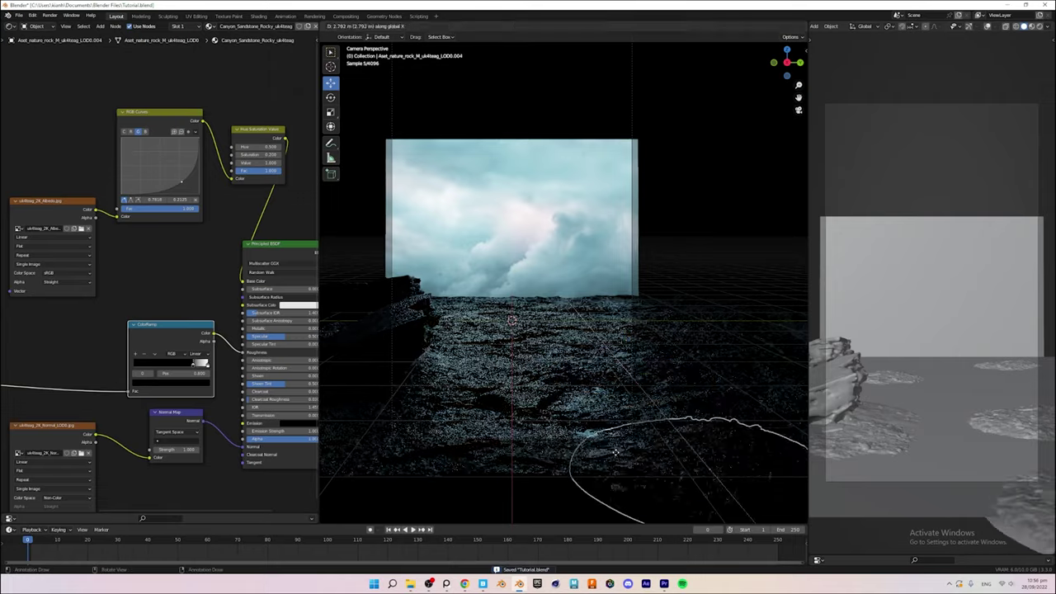
{"action": "key", "text": "g"}
{"action": "scroll", "coordinate": [586, 429], "scroll_direction": "down", "scroll_amount": 3}
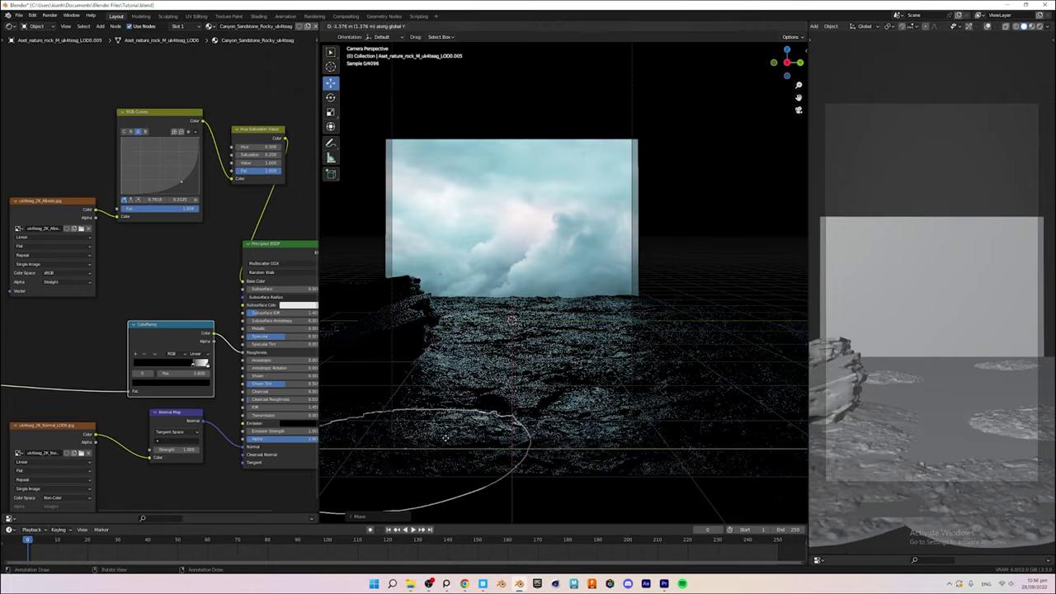
{"action": "left_click", "coordinate": [589, 290]}
{"action": "key", "text": "ctrl+s"}
{"action": "middle_click_drag", "start_coordinate": [589, 291], "coordinate": [581, 328]}
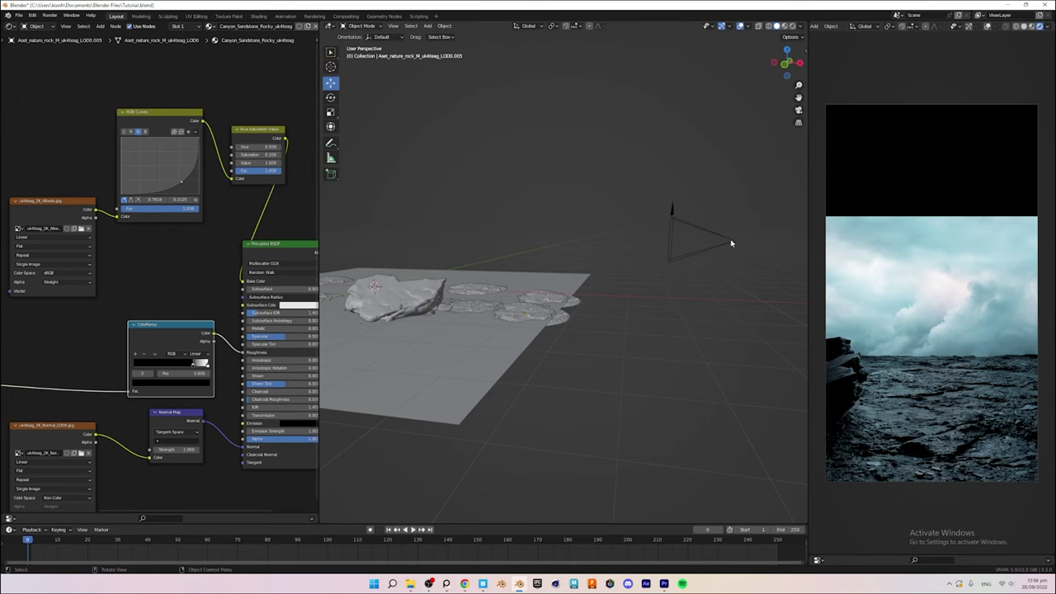
Step: Set the camera's focal length to 70 mm
{"action": "left_click", "coordinate": [701, 241]}
{"action": "scroll", "coordinate": [552, 264], "scroll_direction": "down", "scroll_amount": 2}
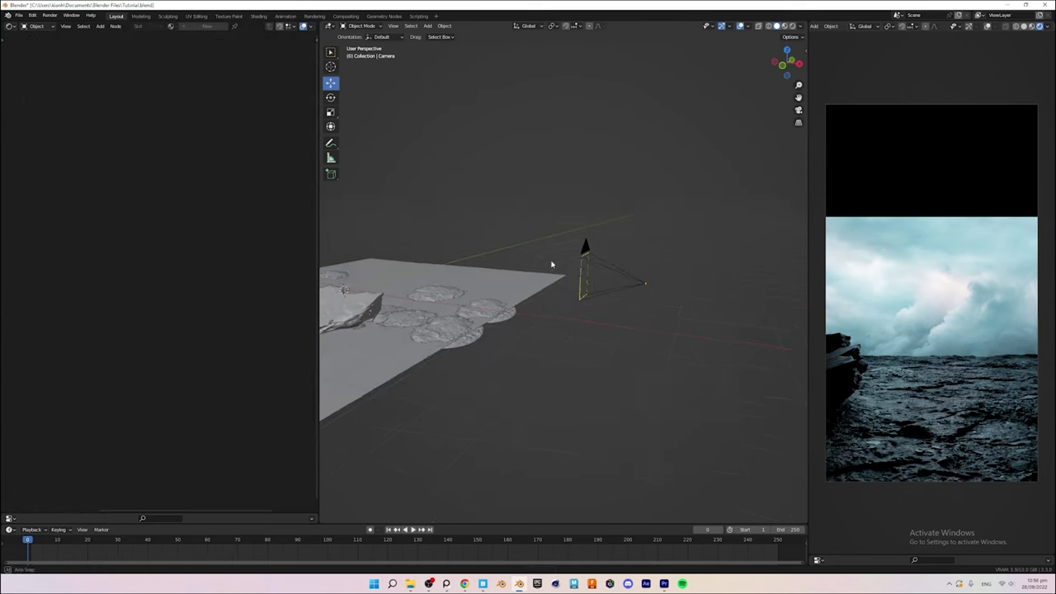
{"action": "left_click_drag", "start_coordinate": [118, 512], "coordinate": [117, 167]}
{"action": "left_click_drag", "start_coordinate": [212, 236], "coordinate": [198, 237]}
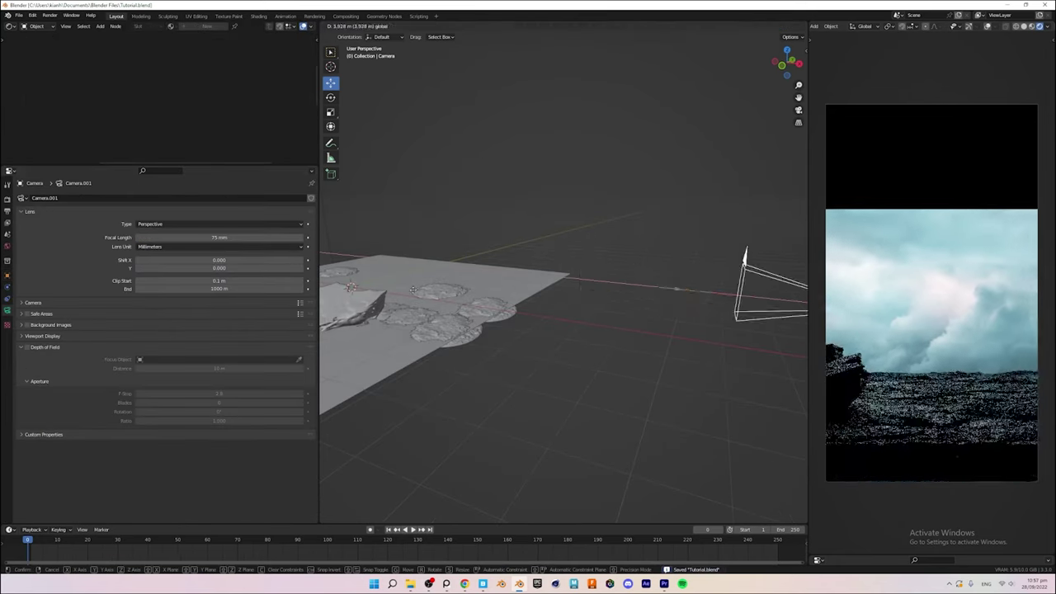
Step: Move the camera, check the shot through it, and save
{"action": "key", "text": "g"}
{"action": "left_click", "coordinate": [601, 319]}
{"action": "key", "text": "ctrl+s"}
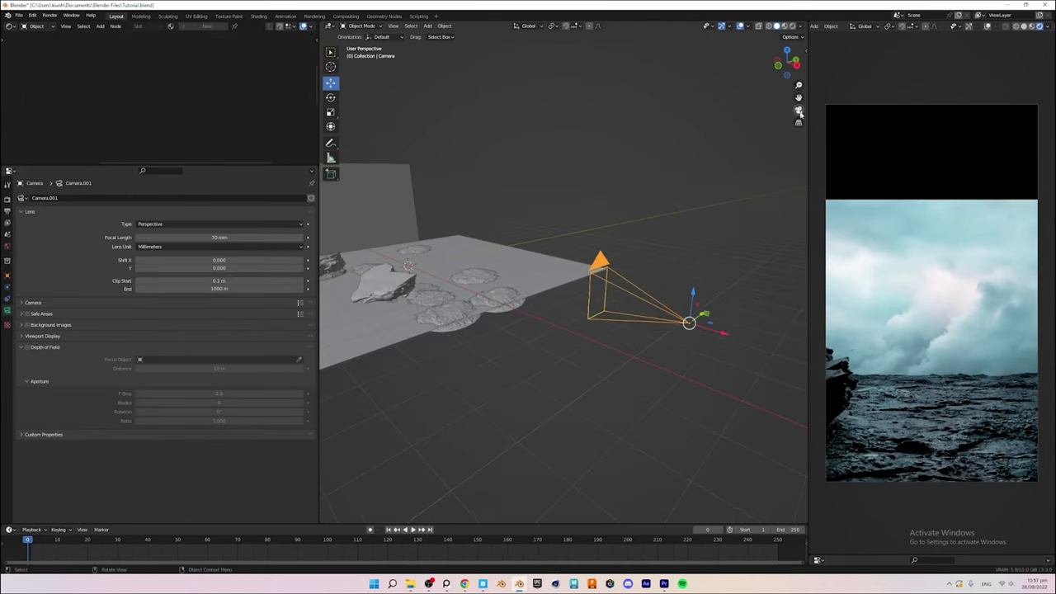
{"action": "left_click", "coordinate": [798, 110]}
{"action": "left_click", "coordinate": [379, 322]}
{"action": "key", "text": "ctrl+s"}
Step: Add a cube to the scene with Shift+A and select the chair
{"action": "key", "text": "shift+a"}
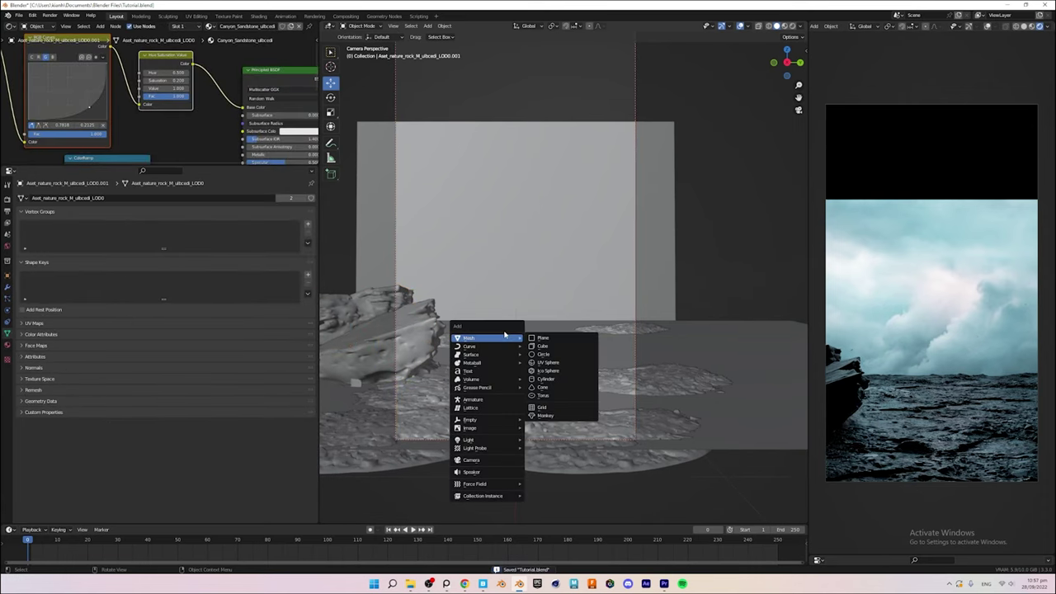
{"action": "mouse_move", "coordinate": [624, 380]}
{"action": "middle_mouse_down"}
{"action": "mouse_move", "coordinate": [641, 330]}
{"action": "mouse_move", "coordinate": [578, 314]}
{"action": "middle_mouse_up"}
{"action": "left_click", "coordinate": [537, 305]}
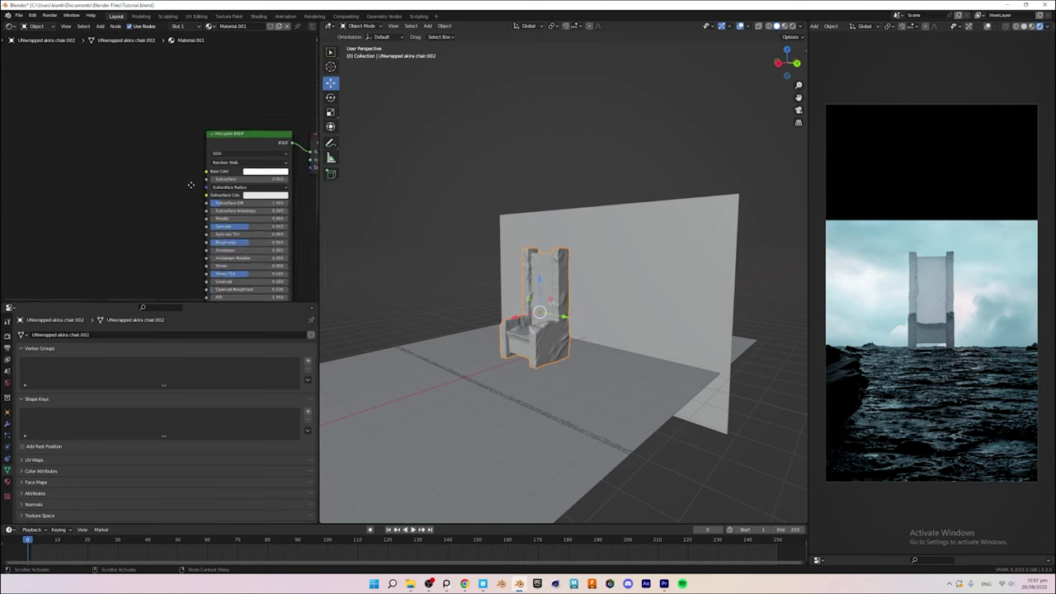
{"action": "scroll", "coordinate": [191, 185], "scroll_direction": "up", "scroll_amount": 5}
{"action": "scroll", "coordinate": [224, 240], "scroll_direction": "down", "scroll_amount": 3}
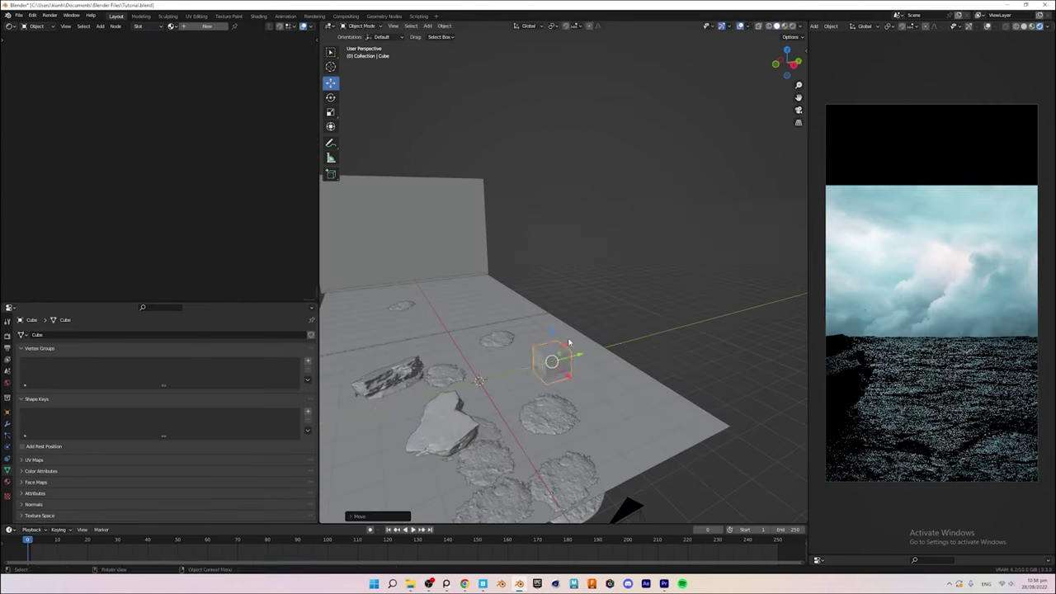
Step: Move the stretched cube into place beside the rocks
{"action": "key", "text": "g"}
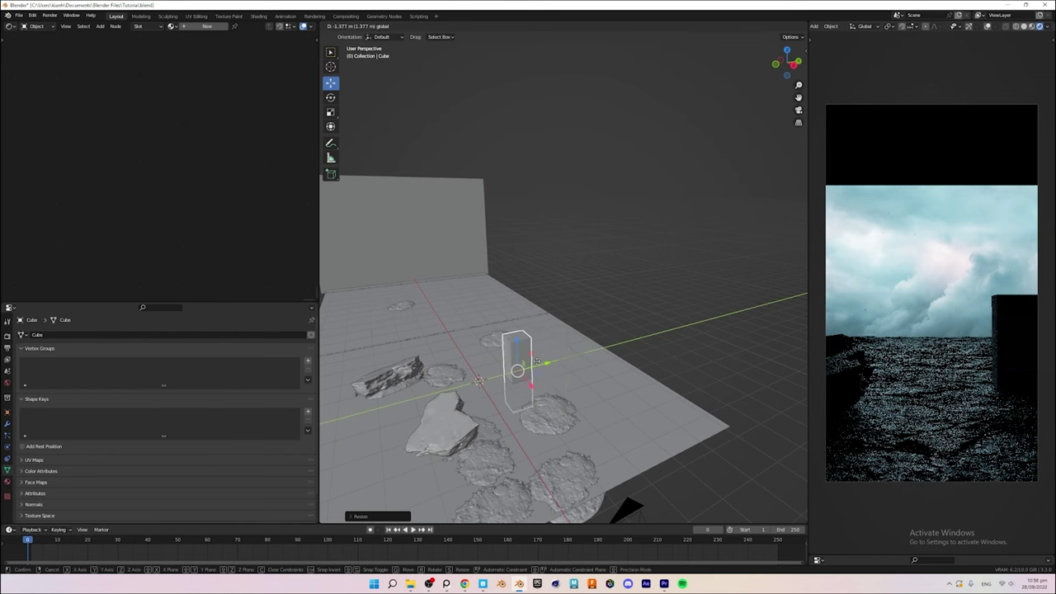
{"action": "left_click", "coordinate": [552, 358]}
{"action": "mouse_move", "coordinate": [552, 358]}
{"action": "middle_mouse_down"}
{"action": "mouse_move", "coordinate": [575, 310]}
{"action": "mouse_move", "coordinate": [635, 292]}
{"action": "middle_mouse_up"}
{"action": "scroll", "coordinate": [622, 312], "scroll_direction": "up", "scroll_amount": 2}
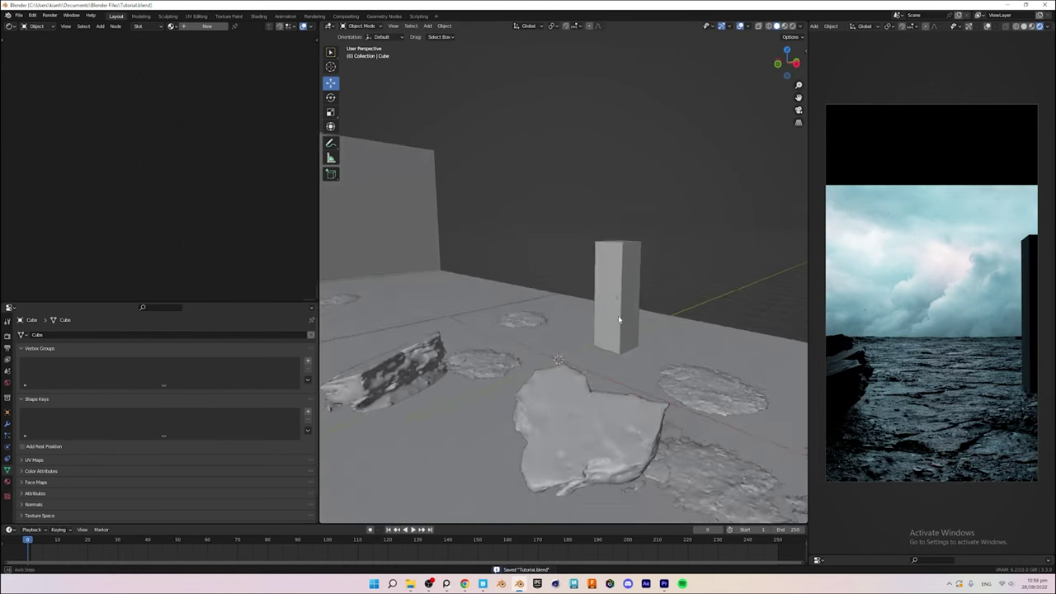
{"action": "scroll", "coordinate": [600, 333], "scroll_direction": "up", "scroll_amount": 1}
Step: Nudge the large rock sideways along X and slightly up along Z
{"action": "middle_click_drag", "start_coordinate": [506, 407], "coordinate": [505, 397], "text": "shift"}
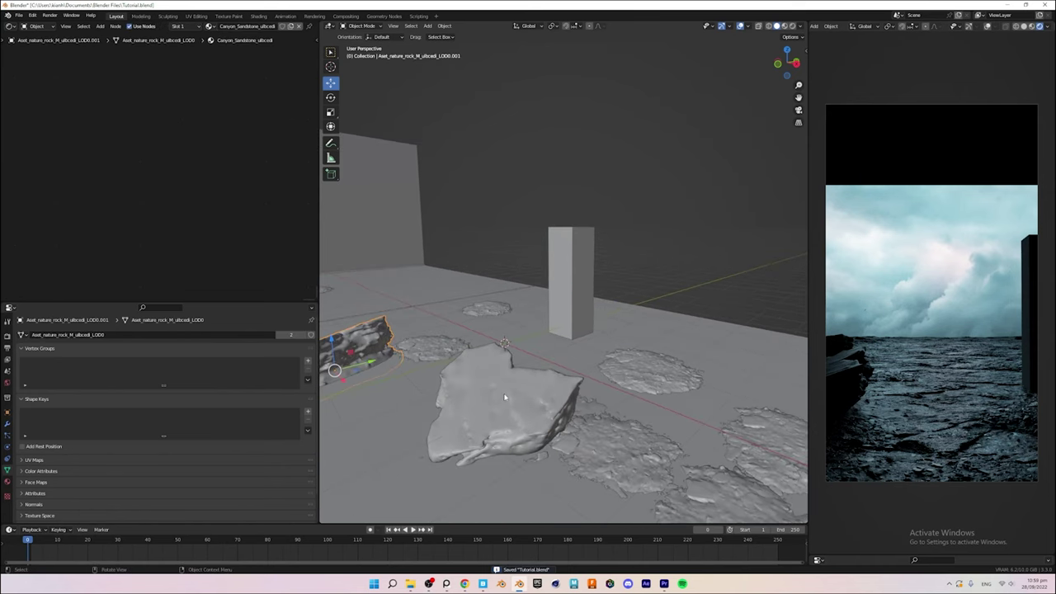
{"action": "mouse_move", "coordinate": [505, 440]}
{"action": "left_mouse_down"}
{"action": "mouse_move", "coordinate": [547, 473]}
{"action": "mouse_move", "coordinate": [536, 462]}
{"action": "left_mouse_up"}
{"action": "left_click_drag", "start_coordinate": [515, 429], "coordinate": [516, 424]}
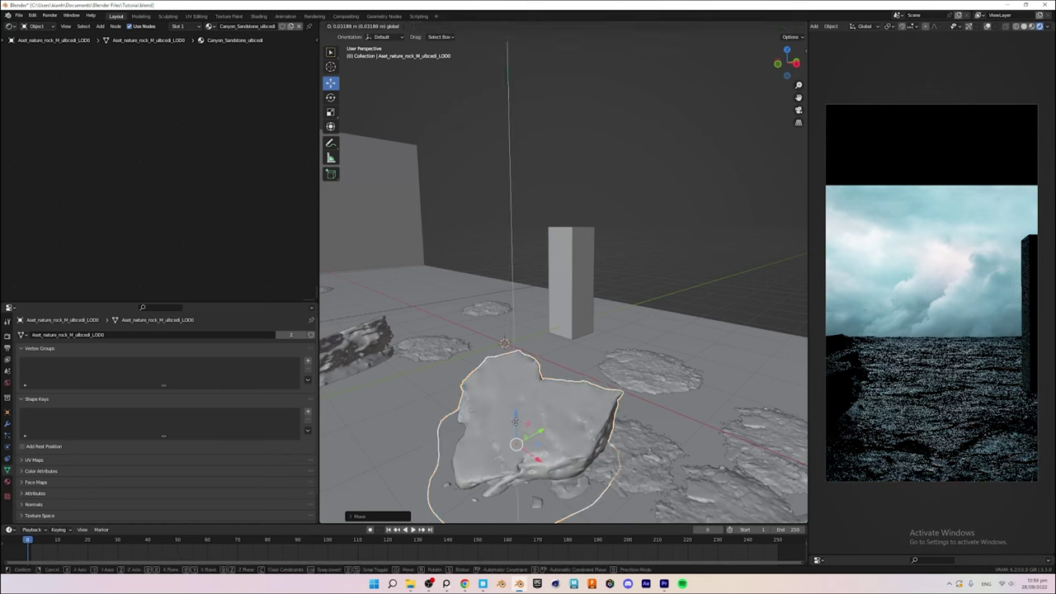
Step: Put the tall pillar into Edit Mode and frame it in the view
{"action": "left_click", "coordinate": [583, 242]}
{"action": "key", "text": "Tab"}
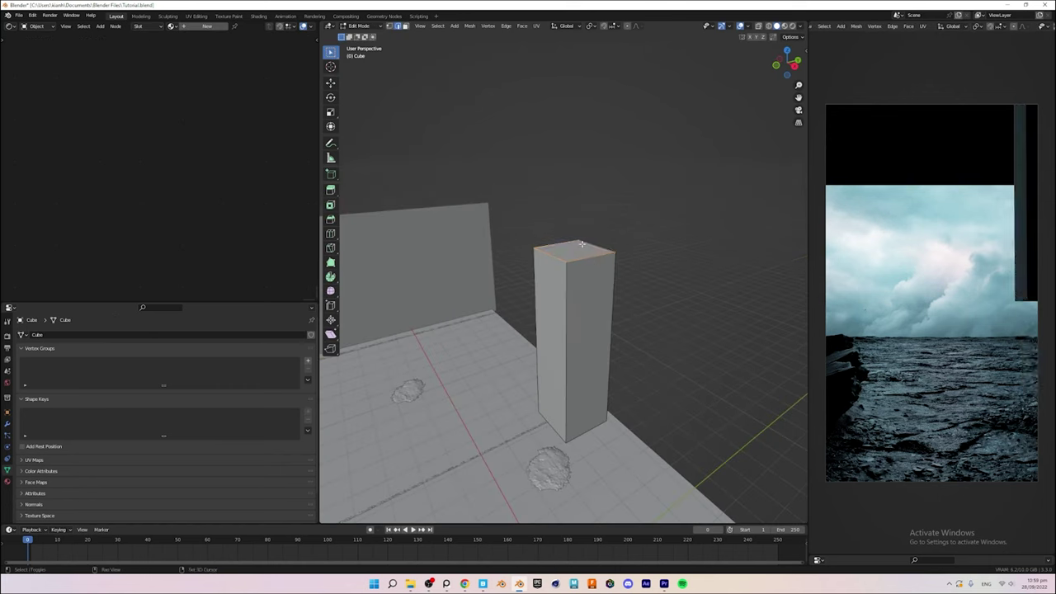
{"action": "middle_click_drag", "start_coordinate": [583, 242], "coordinate": [572, 256]}
{"action": "scroll", "coordinate": [573, 256], "scroll_direction": "up", "scroll_amount": 5}
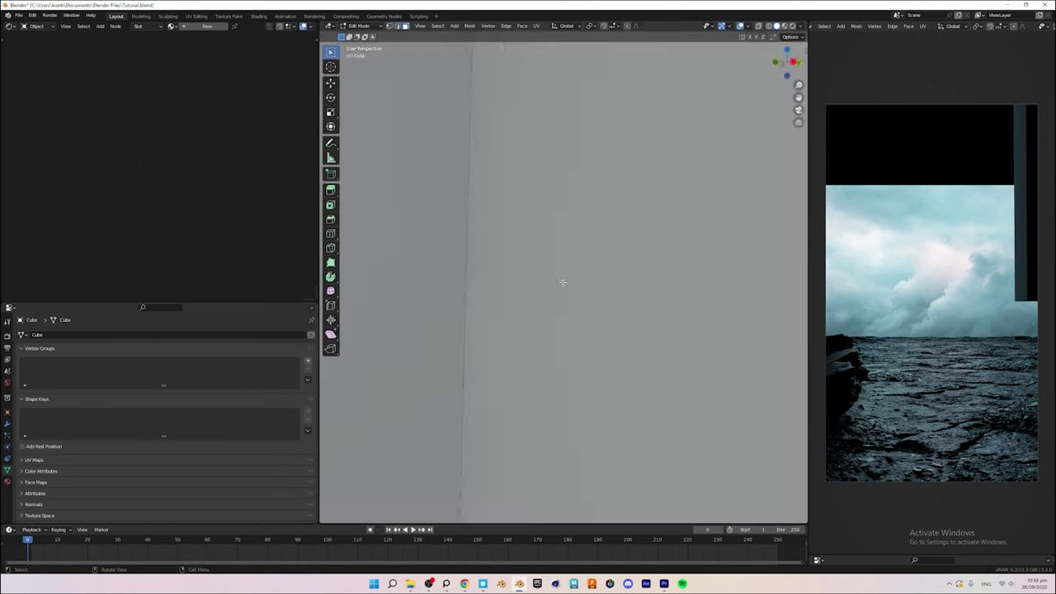
{"action": "scroll", "coordinate": [508, 218], "scroll_direction": "down", "scroll_amount": 4}
{"action": "scroll", "coordinate": [528, 235], "scroll_direction": "up", "scroll_amount": 1}
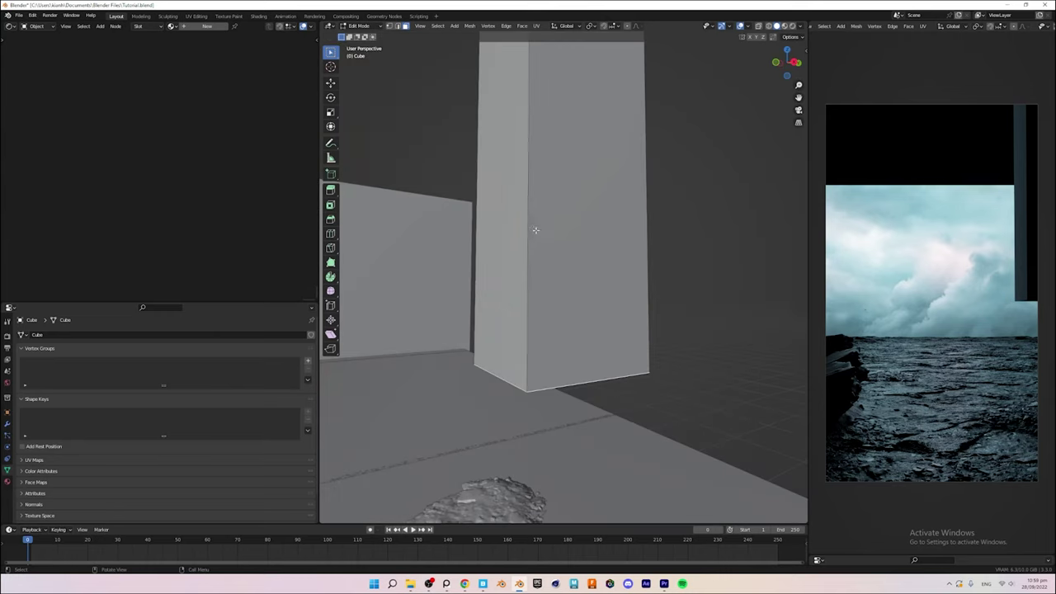
{"action": "scroll", "coordinate": [543, 244], "scroll_direction": "down", "scroll_amount": 1}
Step: Bevel the end edge loops with a custom profile, narrower width and fewer segments
{"action": "key", "text": "ctrl+b"}
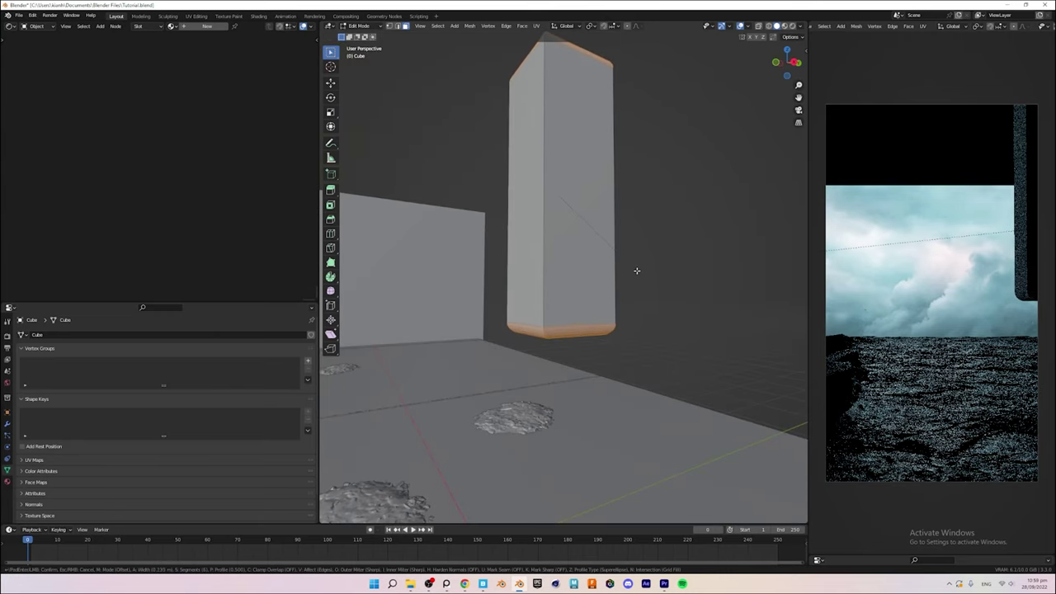
{"action": "left_click", "coordinate": [637, 270]}
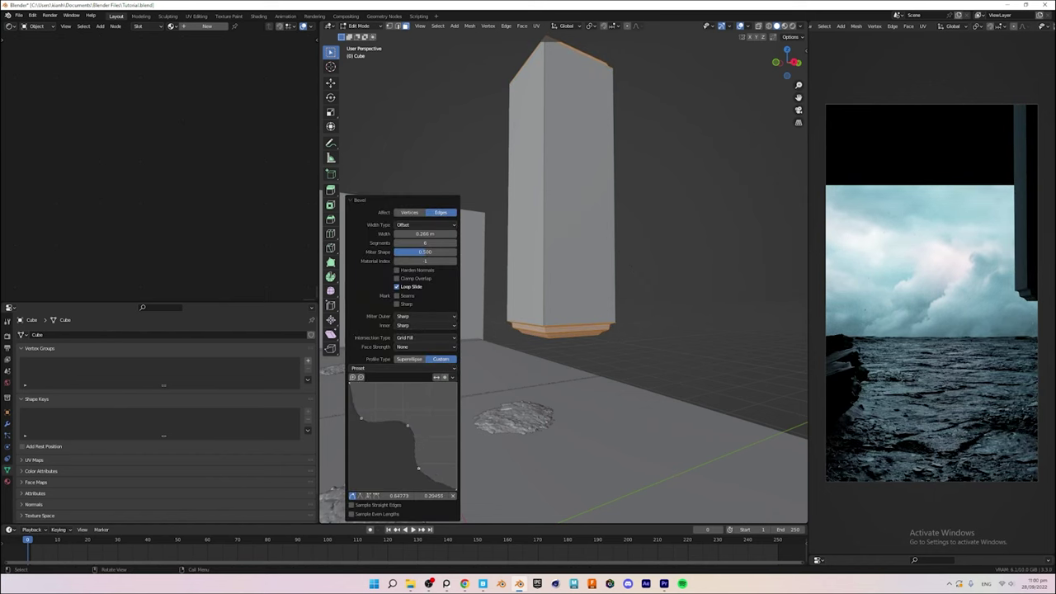
{"action": "left_click_drag", "start_coordinate": [418, 474], "coordinate": [435, 456]}
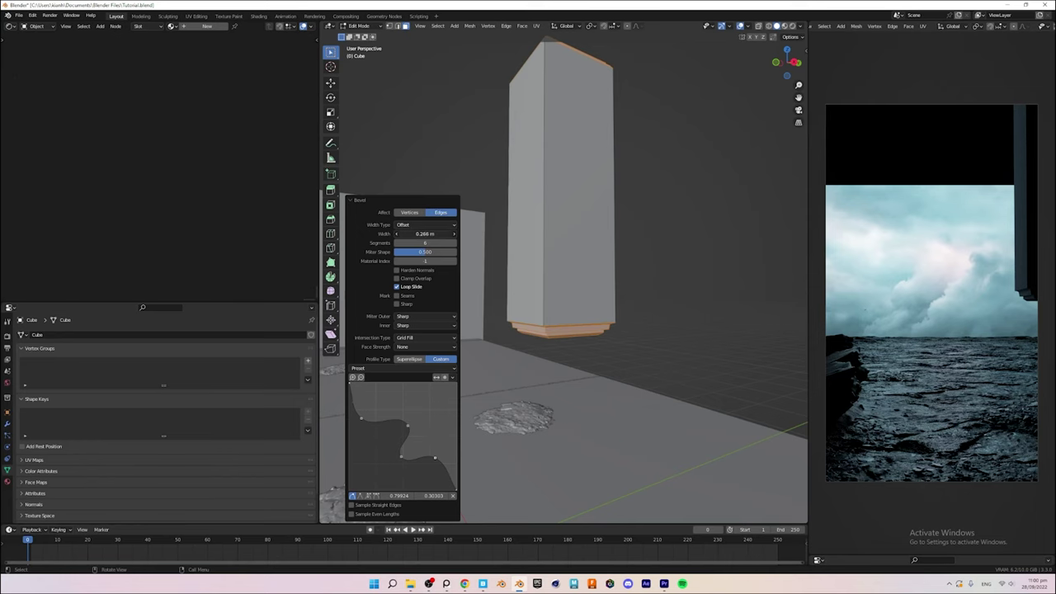
{"action": "left_click_drag", "start_coordinate": [425, 234], "coordinate": [408, 234]}
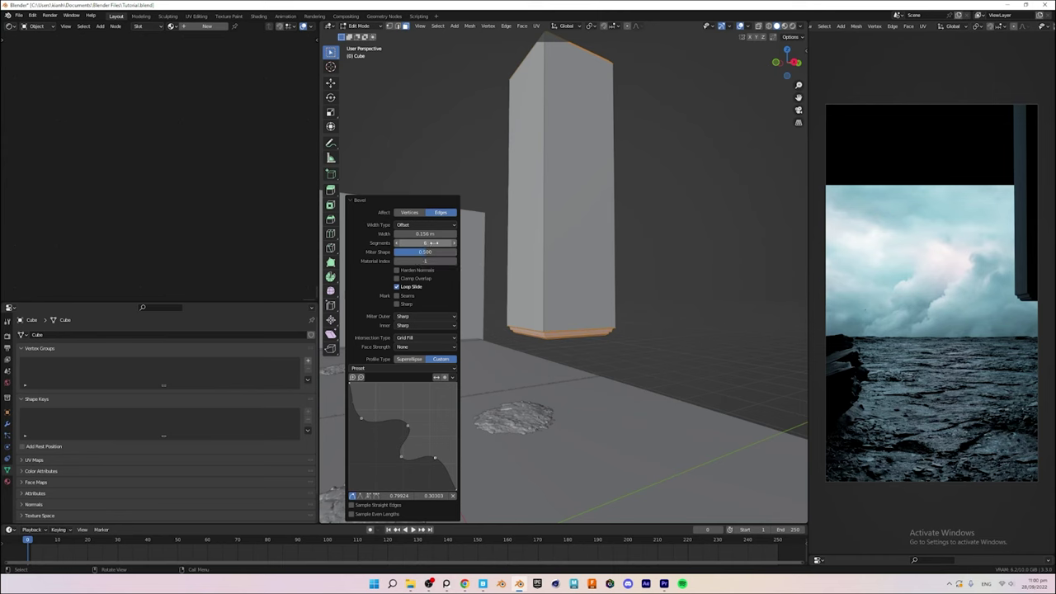
{"action": "left_click_drag", "start_coordinate": [425, 243], "coordinate": [416, 242]}
Step: Select all the block's geometry, bring up edge operations, and frame wall, pillar and floor
{"action": "middle_click_drag", "start_coordinate": [561, 311], "coordinate": [572, 333]}
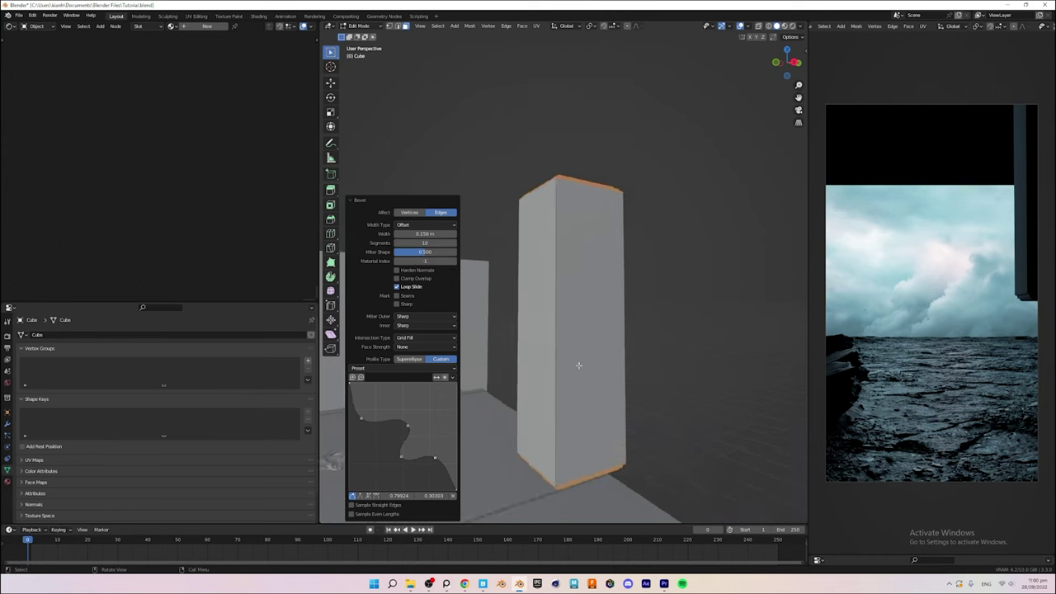
{"action": "key", "text": "a"}
{"action": "right_click", "coordinate": [572, 333]}
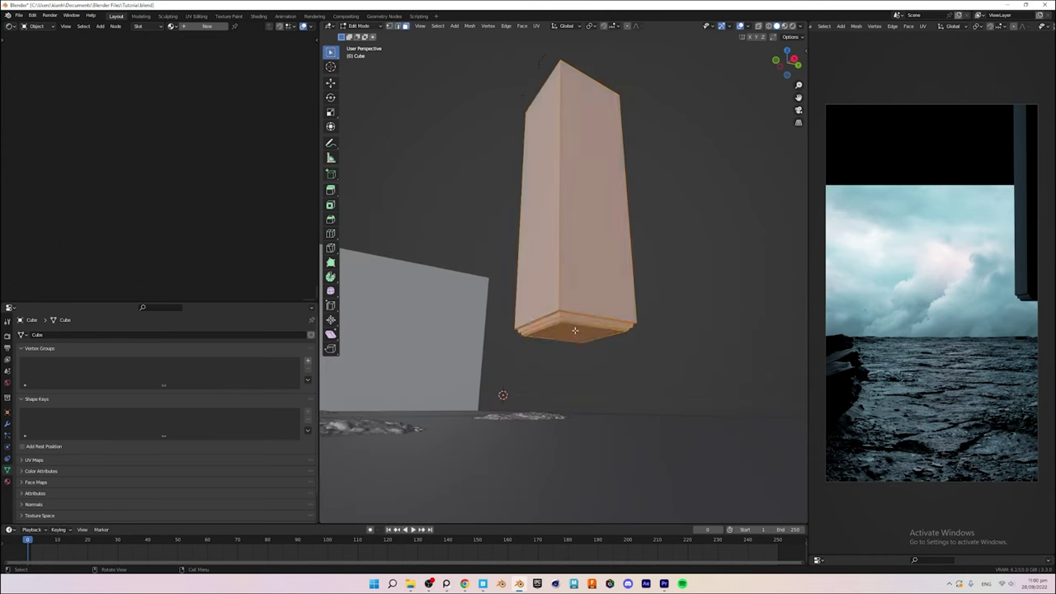
{"action": "middle_click_drag", "start_coordinate": [571, 333], "coordinate": [580, 267]}
{"action": "scroll", "coordinate": [580, 266], "scroll_direction": "up", "scroll_amount": 5}
{"action": "scroll", "coordinate": [536, 361], "scroll_direction": "down", "scroll_amount": 10}
{"action": "scroll", "coordinate": [536, 361], "scroll_direction": "up", "scroll_amount": 5}
{"action": "mouse_move", "coordinate": [536, 361]}
{"action": "middle_mouse_down"}
{"action": "mouse_move", "coordinate": [622, 330]}
{"action": "mouse_move", "coordinate": [624, 352]}
{"action": "middle_mouse_up"}
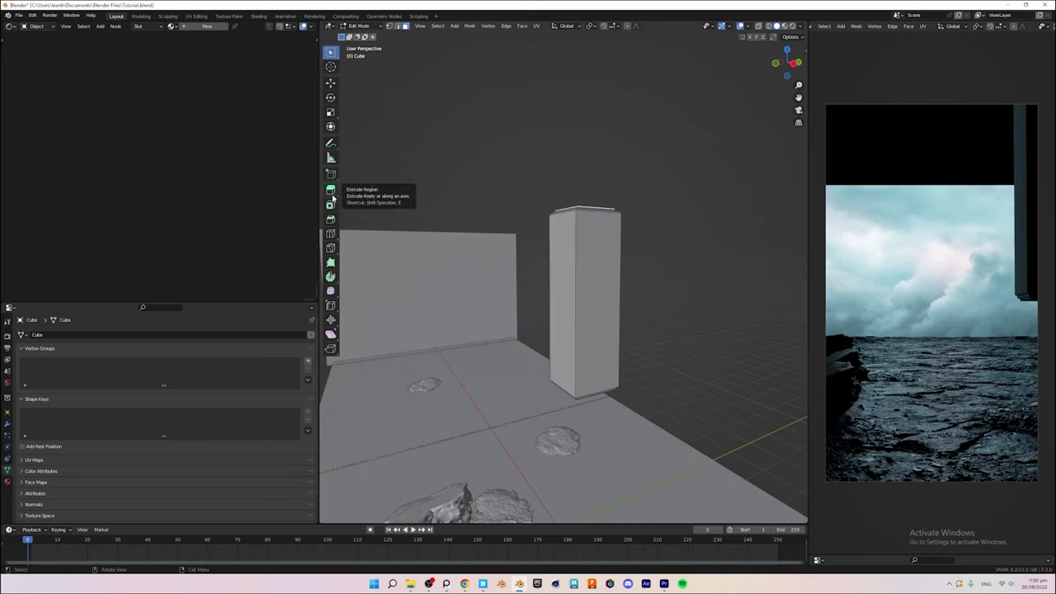
Step: Extrude the pillar's top face upward
{"action": "left_click_drag", "start_coordinate": [588, 272], "coordinate": [588, 255]}
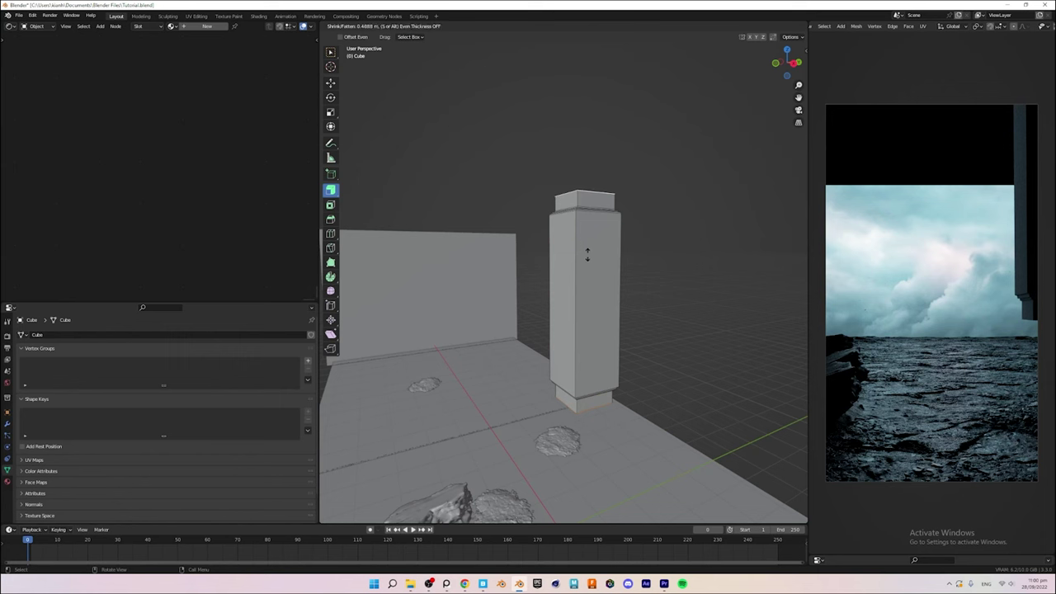
{"action": "middle_click_drag", "start_coordinate": [629, 264], "coordinate": [608, 263]}
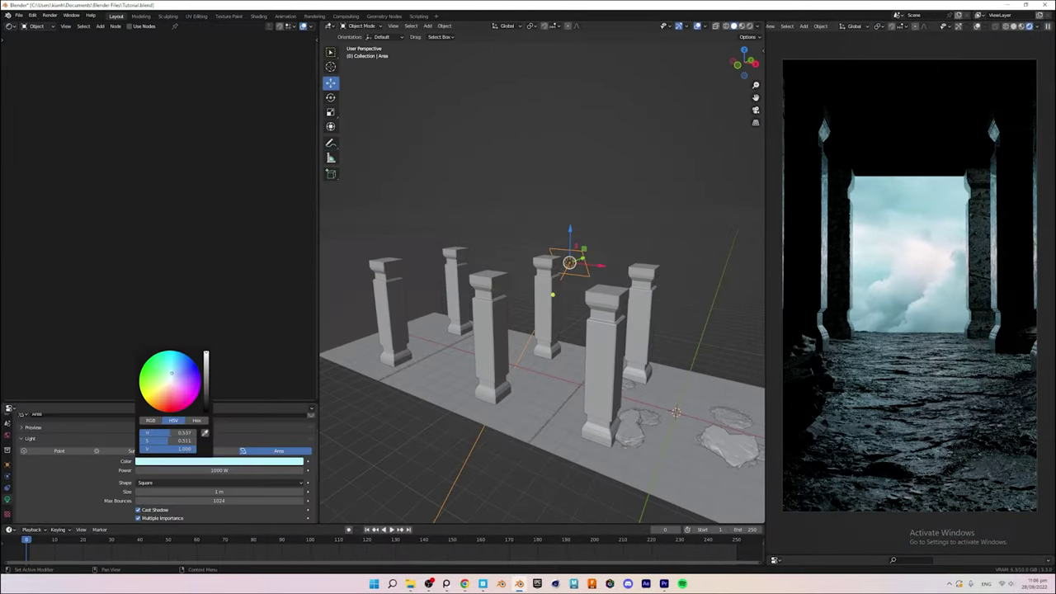
Step: Add a point light beside a pillar and make its colour red
{"action": "key", "text": "shift+a"}
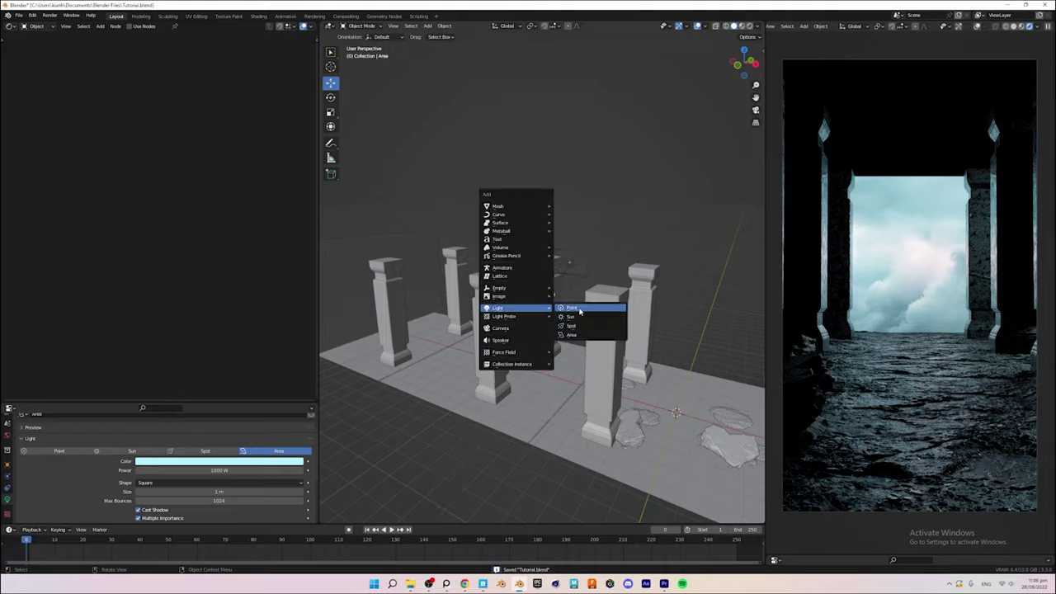
{"action": "left_click", "coordinate": [590, 306]}
{"action": "left_click_drag", "start_coordinate": [537, 359], "coordinate": [467, 373]}
{"action": "left_click", "coordinate": [246, 460]}
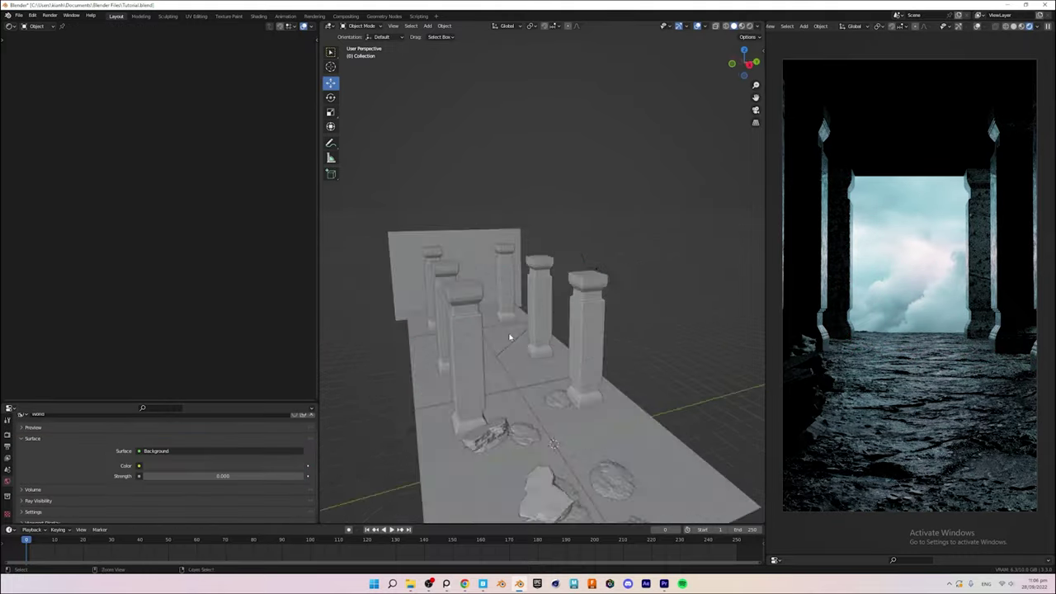
Step: Add a large cube and give its material a Volume Scatter node for fog
{"action": "key", "text": "shift+a"}
{"action": "left_click", "coordinate": [570, 232]}
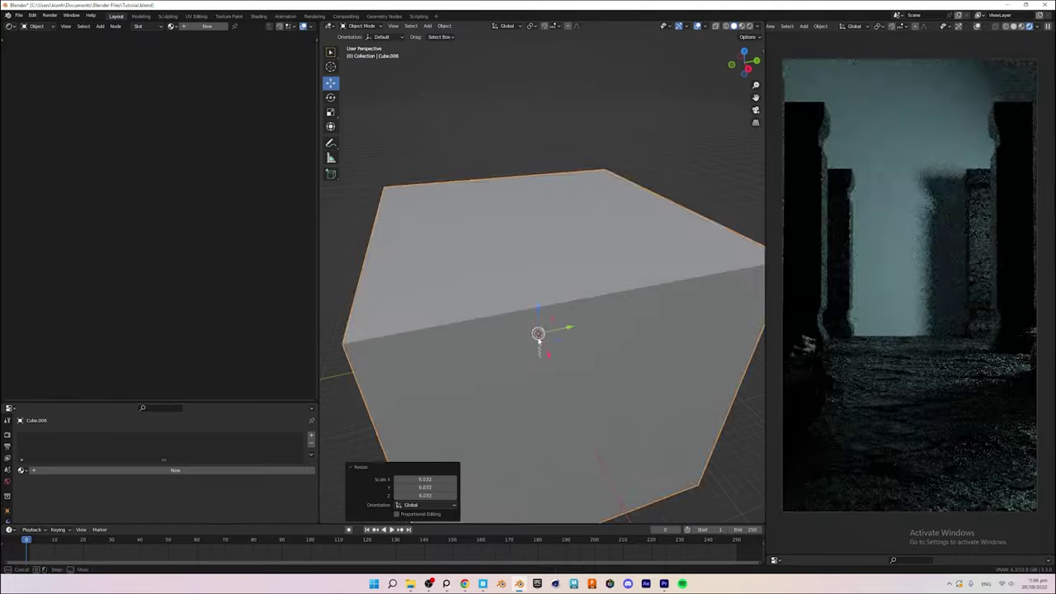
{"action": "key", "text": "g"}
{"action": "key", "text": "x"}
{"action": "key", "text": "shift+a"}
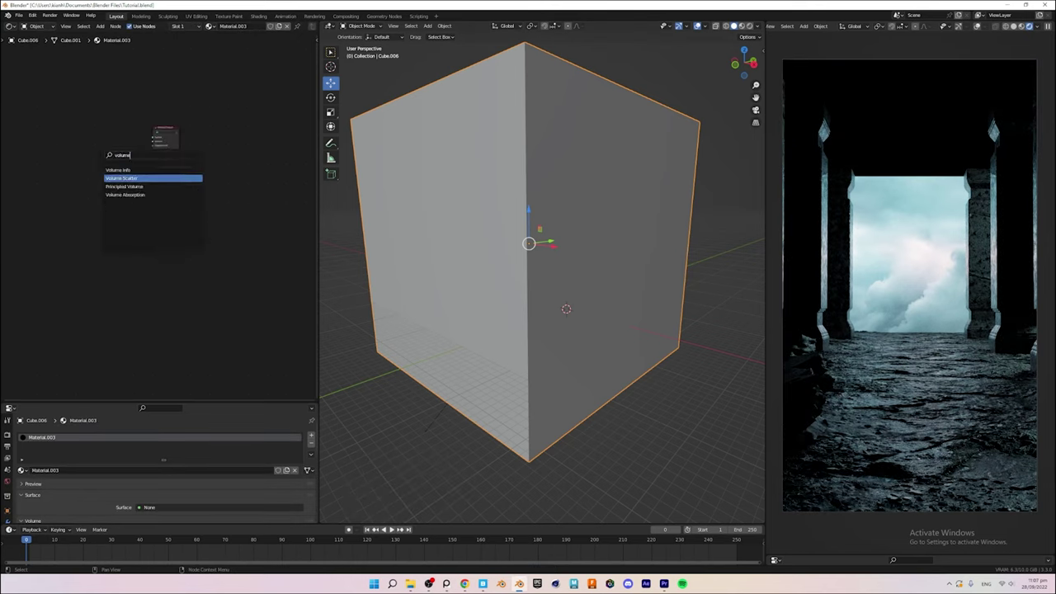
{"action": "left_click", "coordinate": [6, 498]}
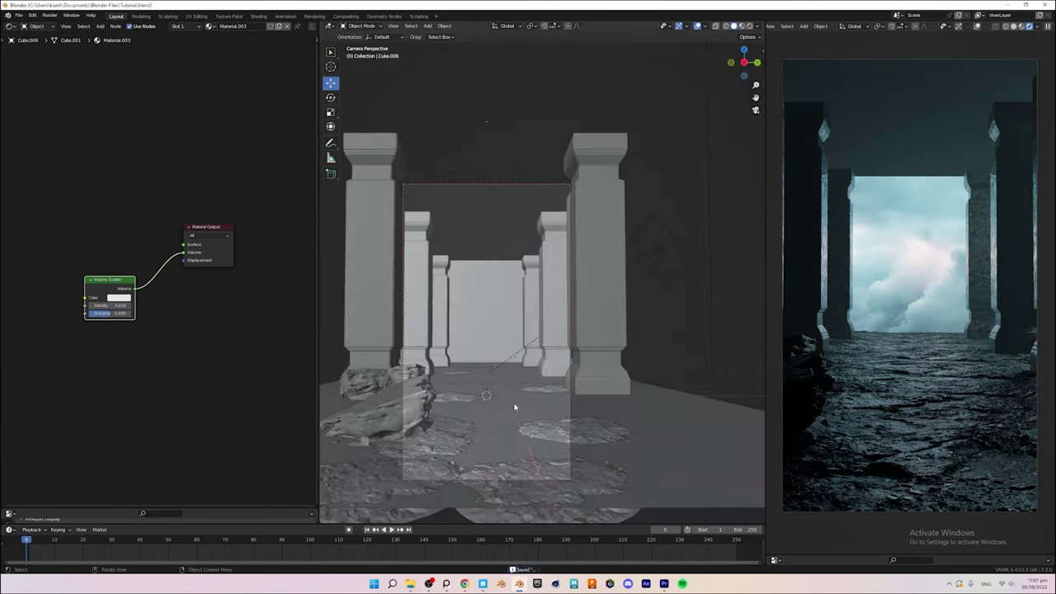
Step: Undo two rock moves, save, then shrink and rotate another floor rock
{"action": "key", "text": "ctrl+z"}
{"action": "key", "text": "ctrl+z"}
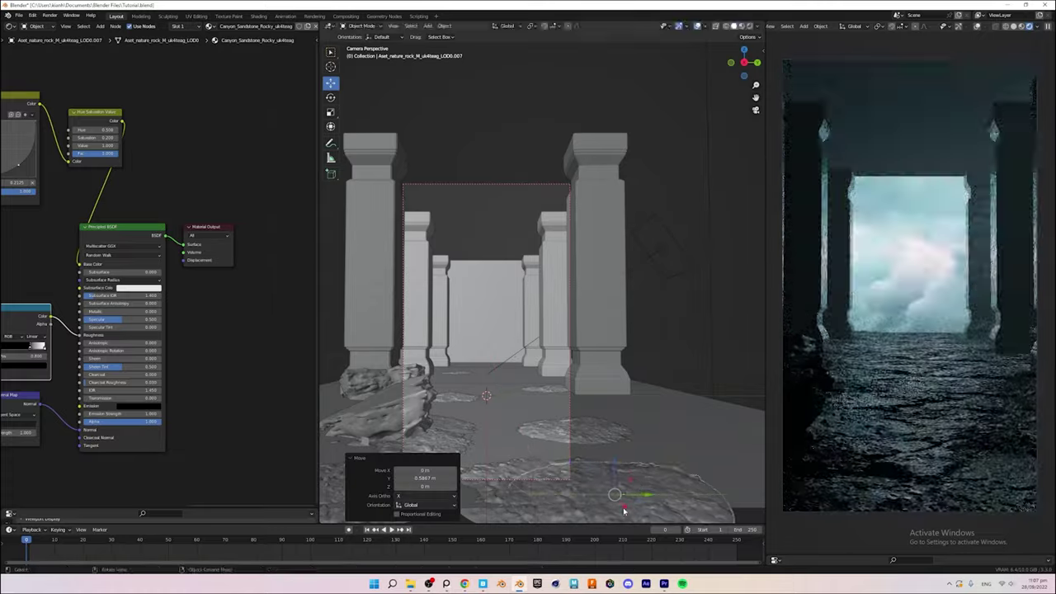
{"action": "key", "text": "ctrl+z"}
{"action": "key", "text": "ctrl+z"}
{"action": "key", "text": "ctrl+z"}
{"action": "key", "text": "ctrl+z"}
{"action": "key", "text": "ctrl+s"}
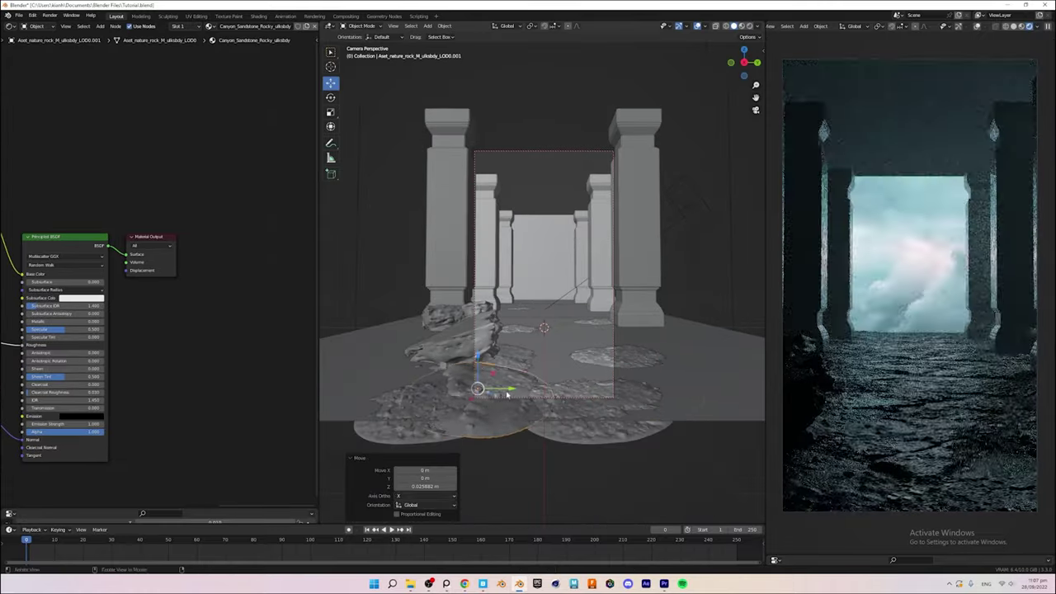
{"action": "left_click", "coordinate": [618, 363]}
{"action": "key", "text": "s"}
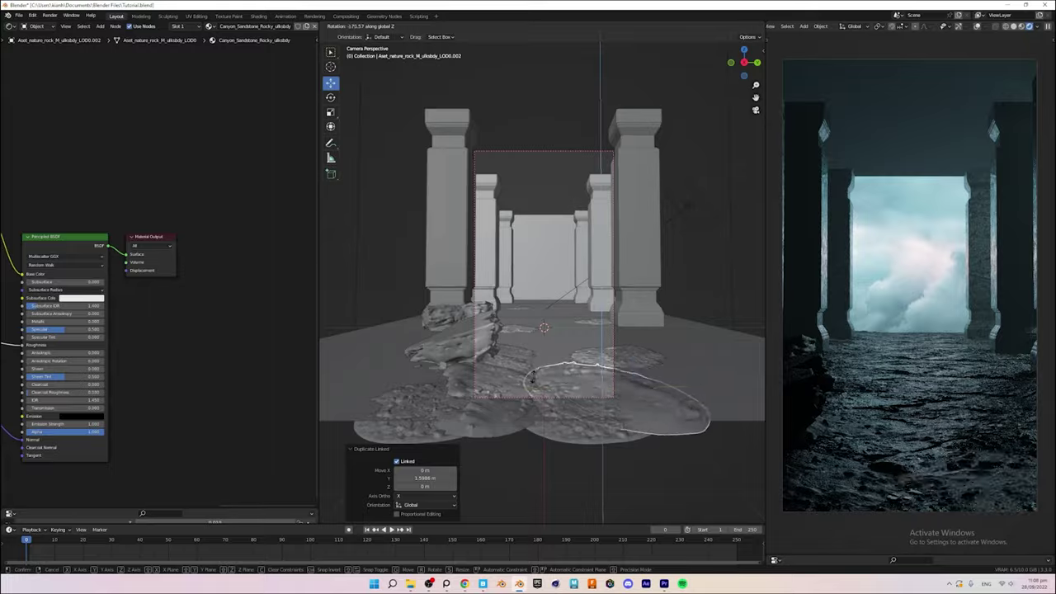
{"action": "key", "text": "Return"}
{"action": "key", "text": "r"}
{"action": "left_click", "coordinate": [688, 349]}
Step: Place two linked rock copies across the floor along the X axis
{"action": "key", "text": "alt+d"}
{"action": "key", "text": "x"}
{"action": "left_click", "coordinate": [600, 350]}
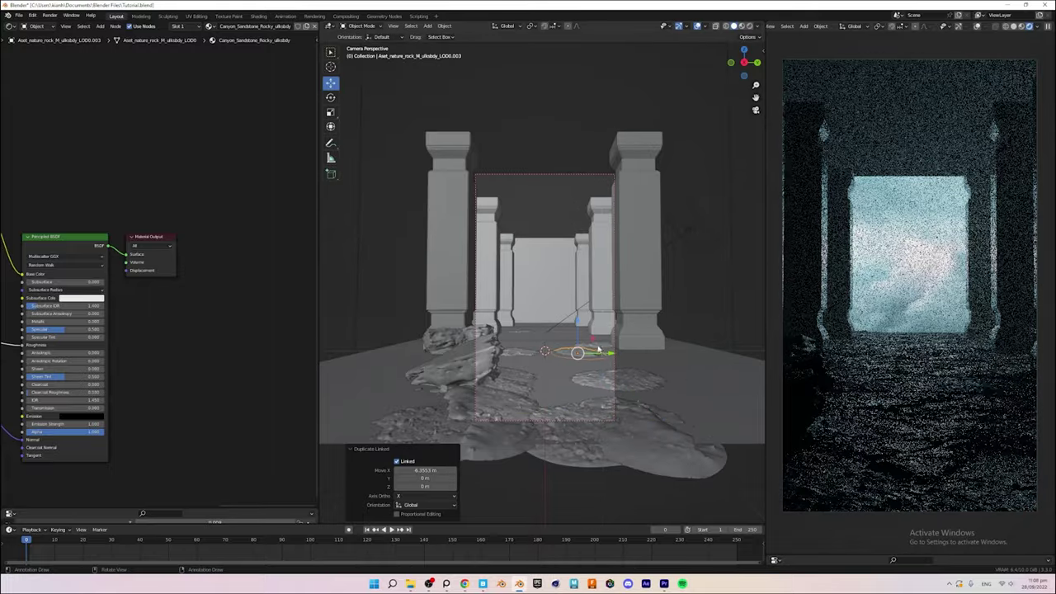
{"action": "key", "text": "alt+d"}
{"action": "key", "text": "x"}
{"action": "left_click", "coordinate": [605, 380]}
{"action": "scroll", "coordinate": [605, 381], "scroll_direction": "up", "scroll_amount": 5}
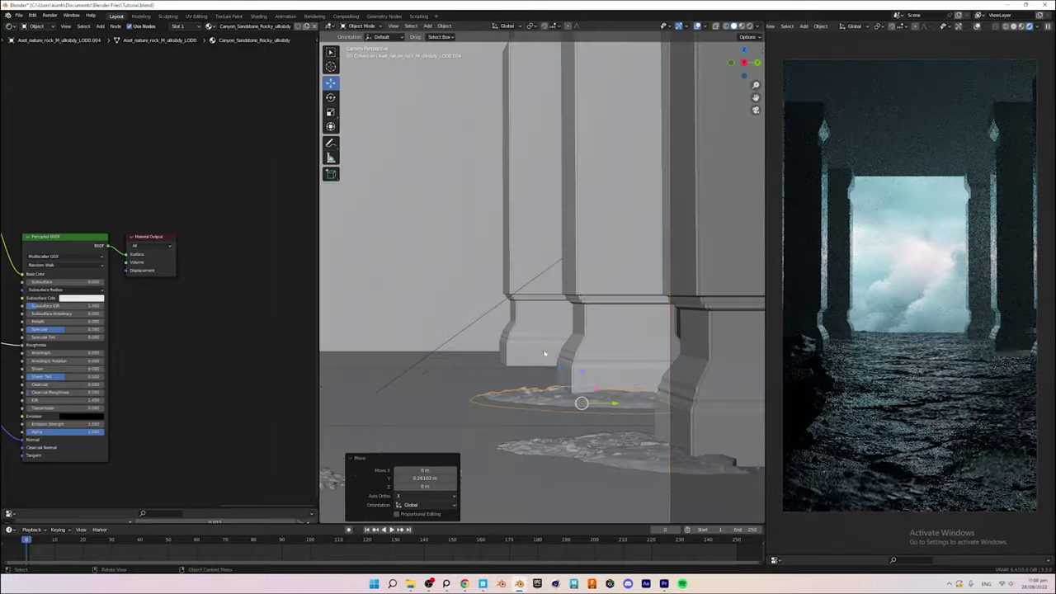
{"action": "scroll", "coordinate": [543, 354], "scroll_direction": "down", "scroll_amount": 5}
Step: Place another linked rock copy along X, save, and delete an extra rock
{"action": "key", "text": "alt+d"}
{"action": "key", "text": "x"}
{"action": "left_click", "coordinate": [606, 373]}
{"action": "scroll", "coordinate": [601, 354], "scroll_direction": "down", "scroll_amount": 3}
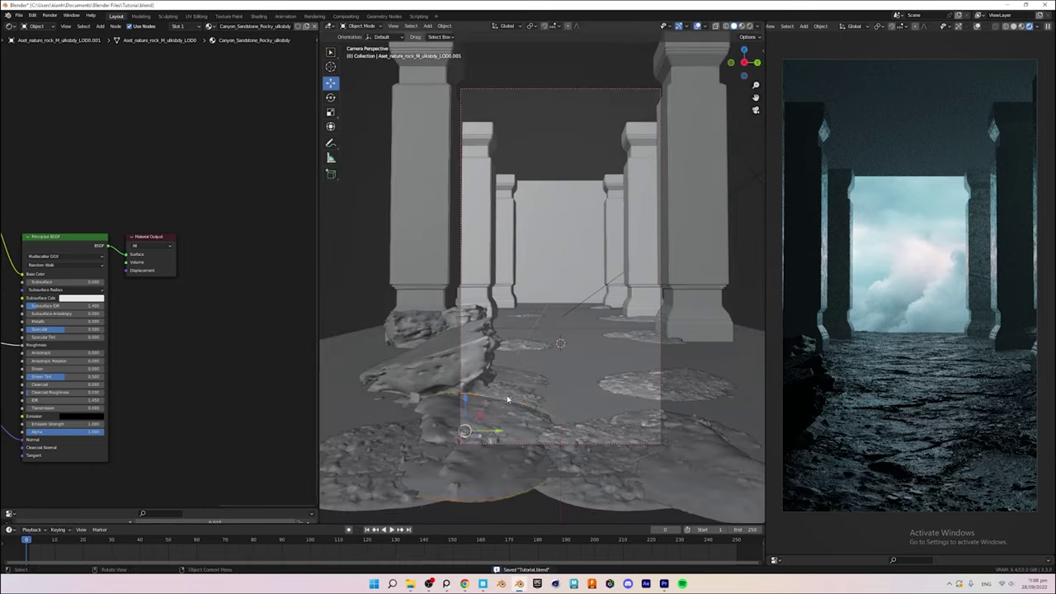
{"action": "key", "text": "ctrl+s"}
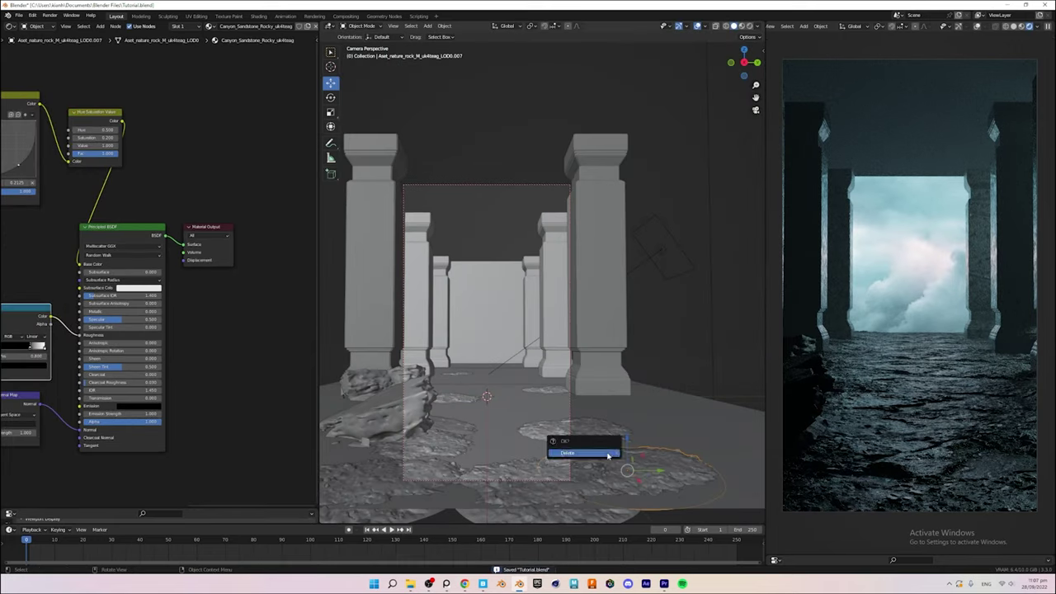
{"action": "left_click", "coordinate": [608, 455]}
Step: Place a further linked rock copy and reposition the plane in the corridor
{"action": "left_click", "coordinate": [446, 426]}
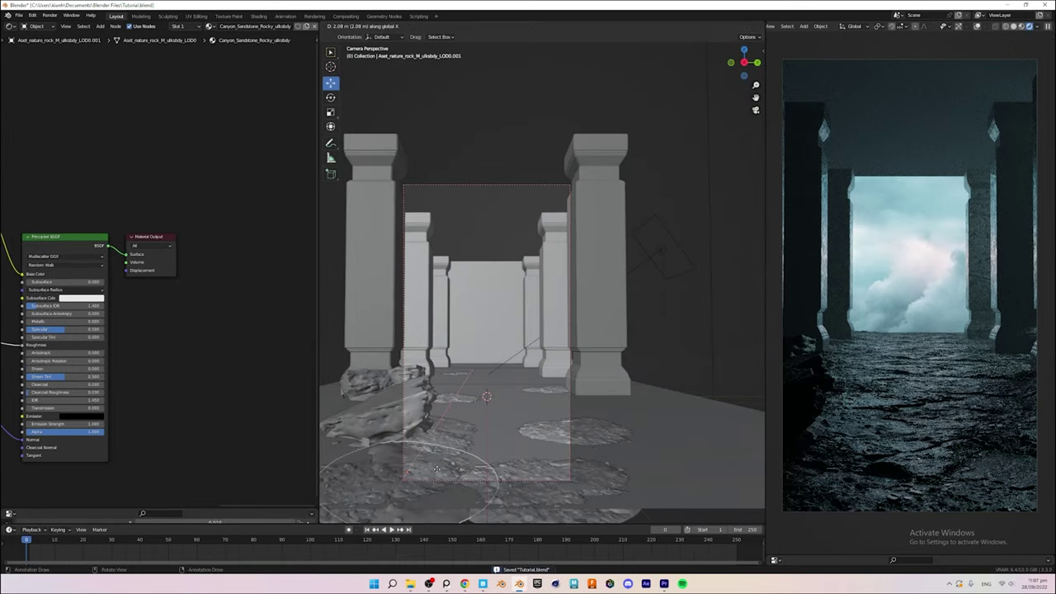
{"action": "left_click", "coordinate": [437, 470]}
{"action": "middle_click_drag", "start_coordinate": [437, 470], "coordinate": [476, 364]}
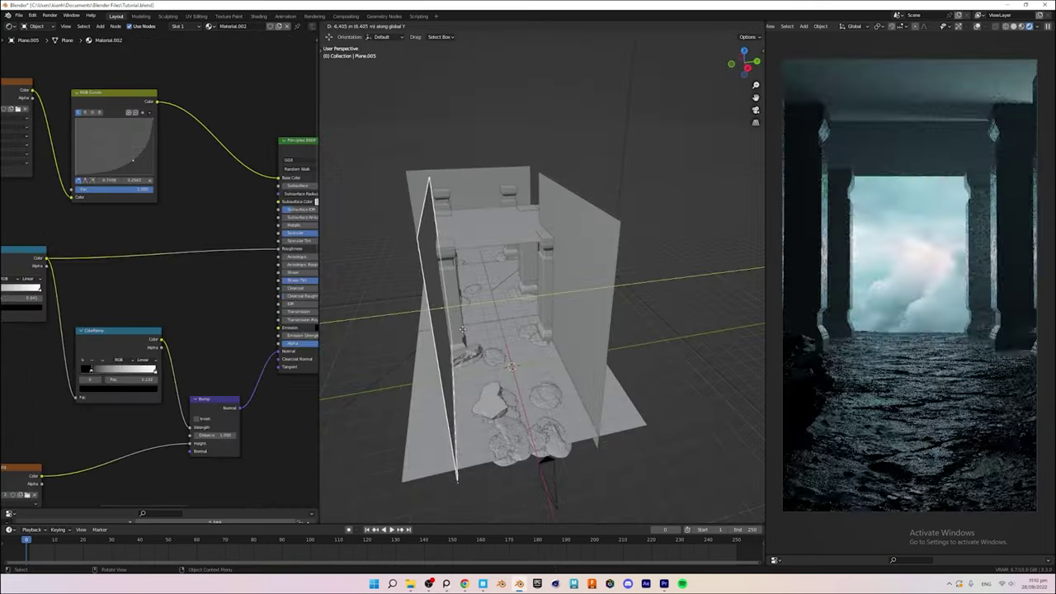
{"action": "left_click", "coordinate": [462, 328]}
{"action": "mouse_move", "coordinate": [391, 346]}
{"action": "middle_mouse_down"}
{"action": "mouse_move", "coordinate": [501, 264]}
{"action": "mouse_move", "coordinate": [545, 248]}
{"action": "mouse_move", "coordinate": [615, 317]}
{"action": "mouse_move", "coordinate": [578, 297]}
{"action": "middle_mouse_up"}
{"action": "scroll", "coordinate": [578, 297], "scroll_direction": "up", "scroll_amount": 5}
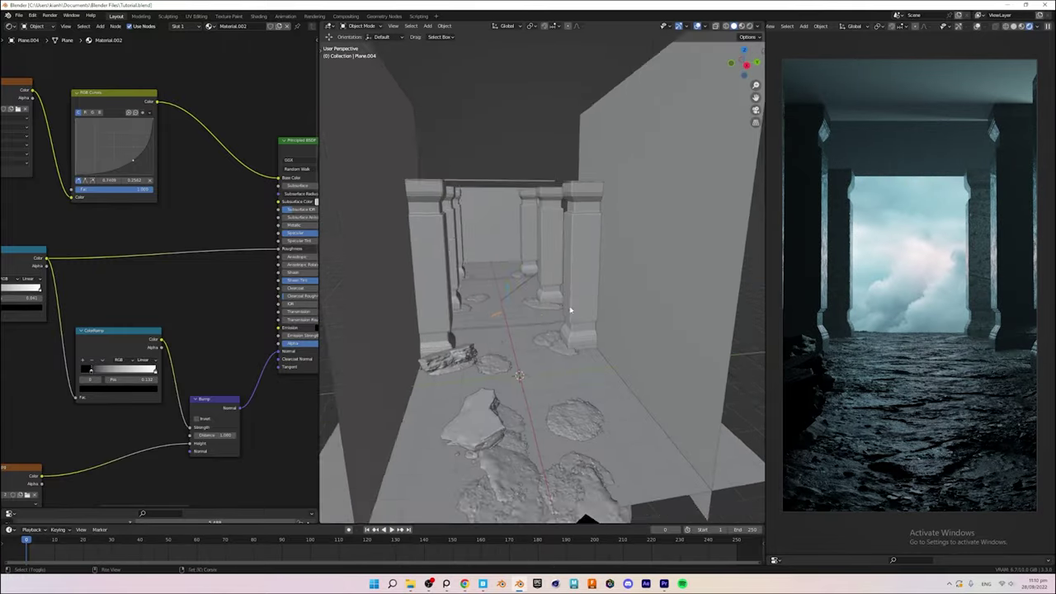
Step: Make a linked rock copy, move it along Y in camera view, and rotate it around Z
{"action": "left_click", "coordinate": [509, 322]}
{"action": "key", "text": "alt+d"}
{"action": "key", "text": "KP_0"}
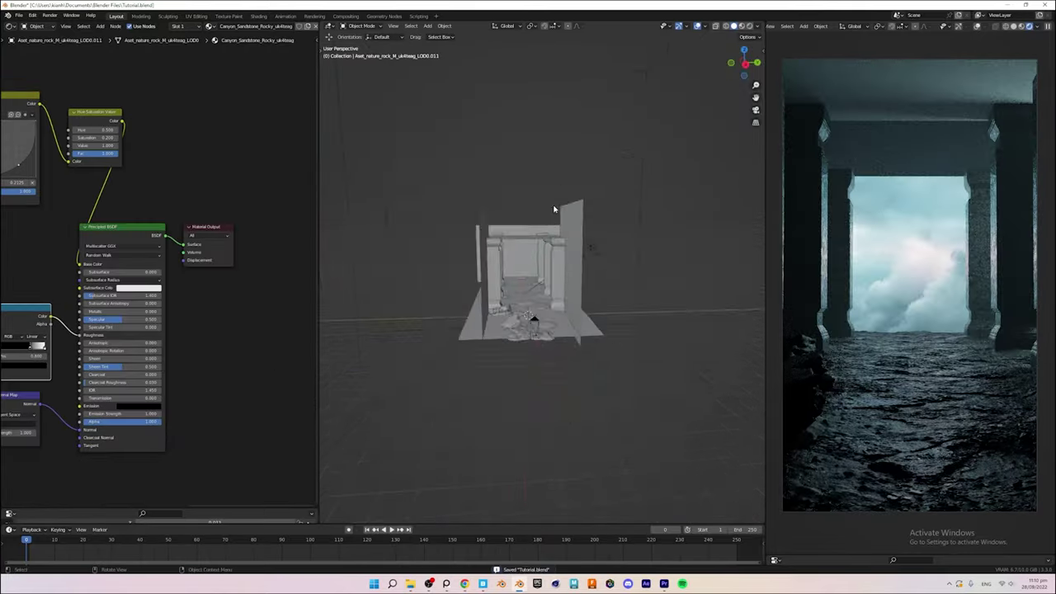
{"action": "scroll", "coordinate": [509, 290], "scroll_direction": "up", "scroll_amount": 5}
{"action": "scroll", "coordinate": [509, 290], "scroll_direction": "up", "scroll_amount": 3}
{"action": "key", "text": "g"}
{"action": "key", "text": "y"}
{"action": "left_click", "coordinate": [508, 388]}
{"action": "key", "text": "r"}
{"action": "key", "text": "z"}
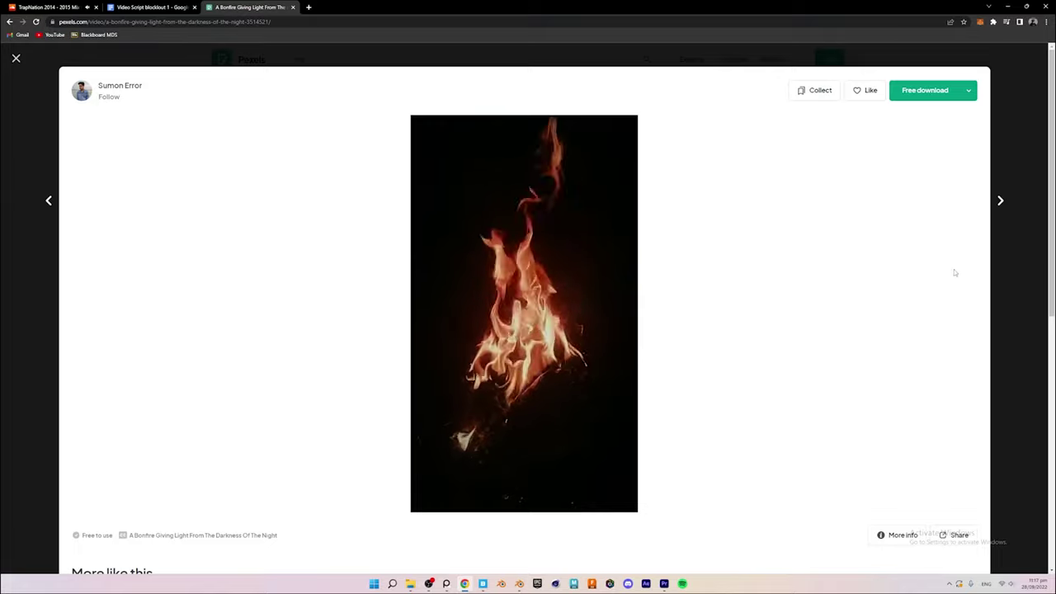
Step: Free-download the Pexels bonfire clip, dismiss the thank-you popup, and close the preview
{"action": "left_click", "coordinate": [923, 91]}
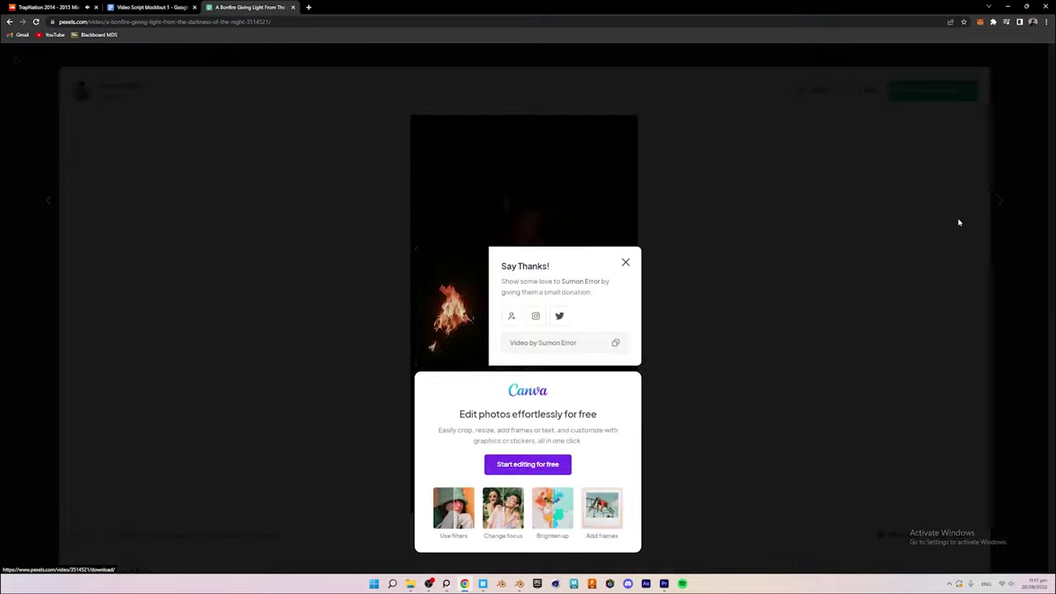
{"action": "left_click", "coordinate": [904, 244]}
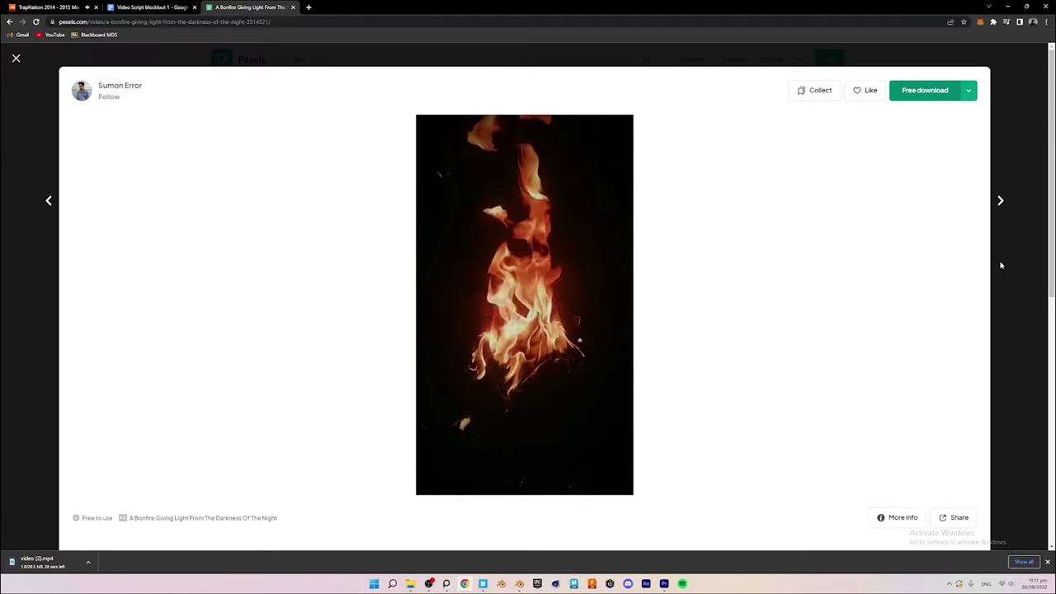
{"action": "left_click", "coordinate": [1001, 265]}
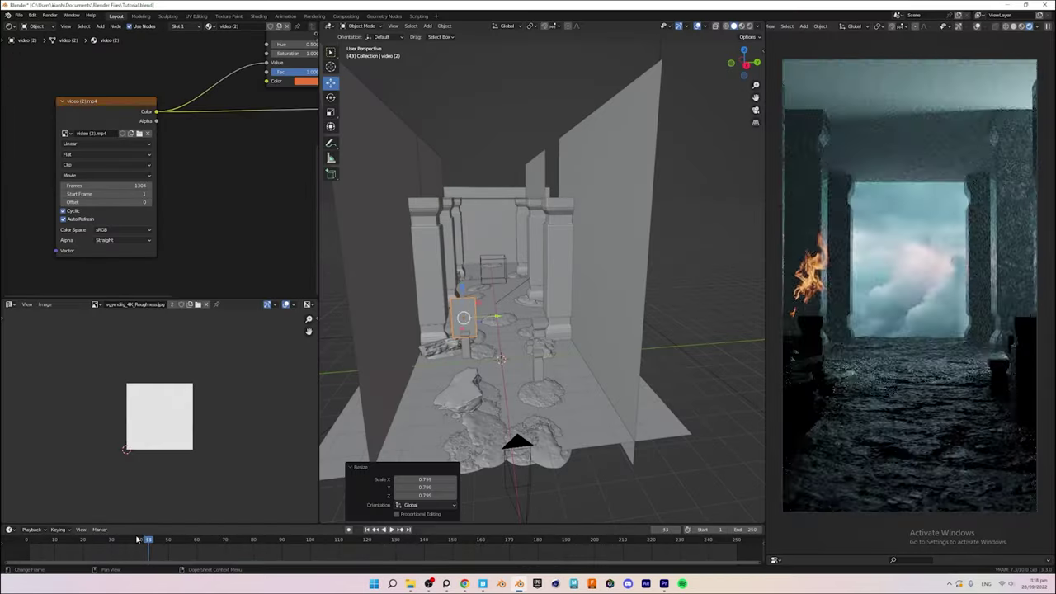
Step: Move the flaming video plane along Y onto the right-hand pedestal
{"action": "middle_click_drag", "start_coordinate": [462, 330], "coordinate": [412, 347]}
{"action": "scroll", "coordinate": [413, 347], "scroll_direction": "up", "scroll_amount": 3}
{"action": "key", "text": "g"}
{"action": "key", "text": "y"}
{"action": "left_click", "coordinate": [399, 346]}
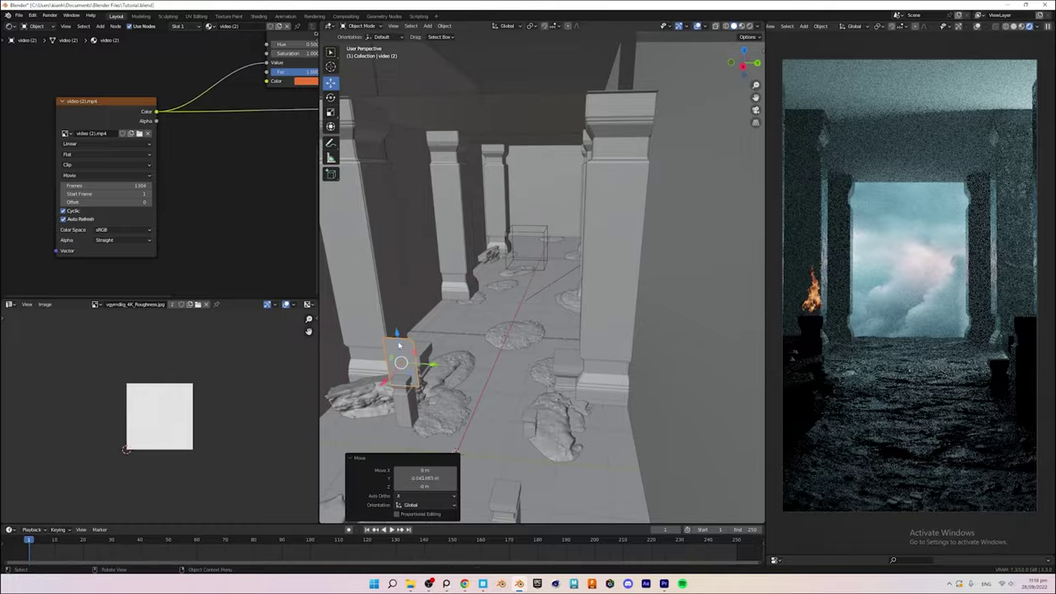
{"action": "scroll", "coordinate": [399, 346], "scroll_direction": "down", "scroll_amount": 5}
{"action": "middle_click_drag", "start_coordinate": [247, 124], "coordinate": [99, 198]}
{"action": "mouse_move", "coordinate": [495, 289]}
{"action": "middle_mouse_down"}
{"action": "mouse_move", "coordinate": [528, 313]}
{"action": "mouse_move", "coordinate": [533, 297]}
{"action": "middle_mouse_up"}
{"action": "scroll", "coordinate": [528, 313], "scroll_direction": "up", "scroll_amount": 3}
{"action": "left_click", "coordinate": [511, 330]}
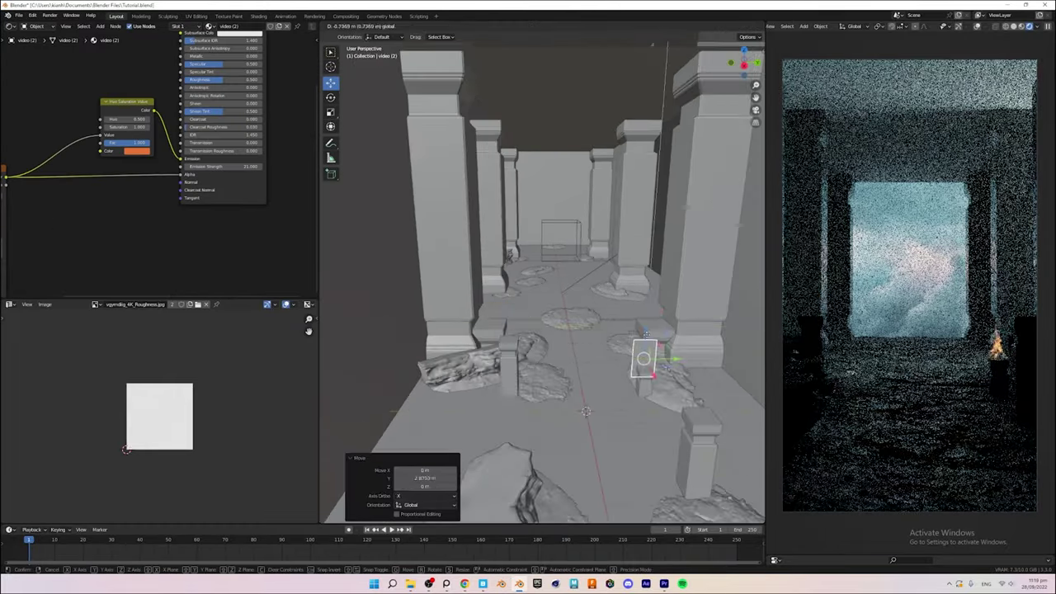
{"action": "key", "text": "Return"}
Step: Save the blend file and return to the corridor scene
{"action": "scroll", "coordinate": [550, 338], "scroll_direction": "down", "scroll_amount": 5}
{"action": "key", "text": "ctrl+s"}
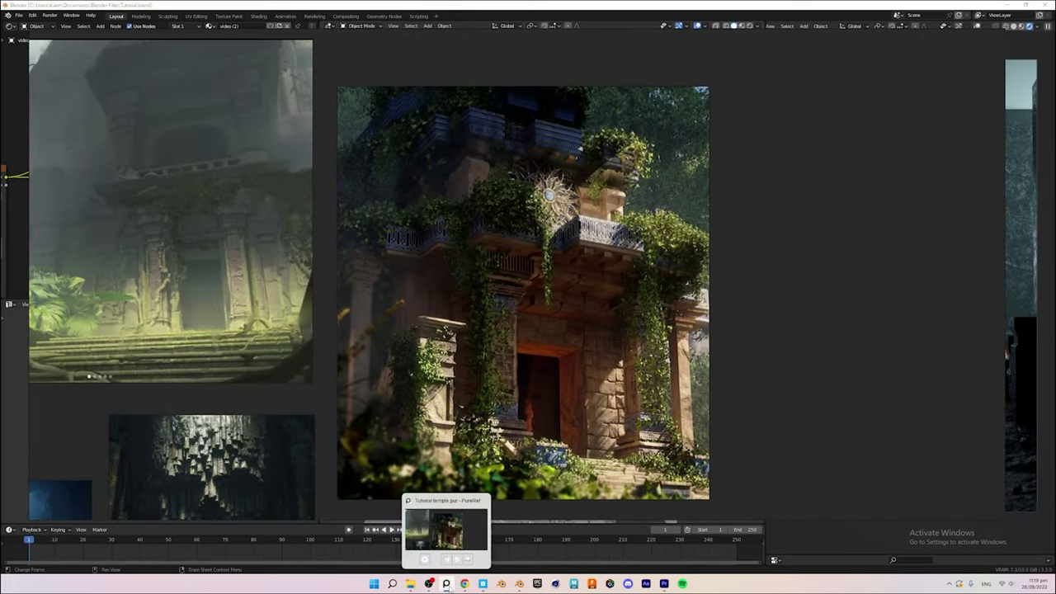
{"action": "left_click", "coordinate": [446, 583]}
Step: Rotate the area light to aim into the corridor and save
{"action": "middle_click_drag", "start_coordinate": [570, 330], "coordinate": [567, 316]}
{"action": "left_click", "coordinate": [675, 304]}
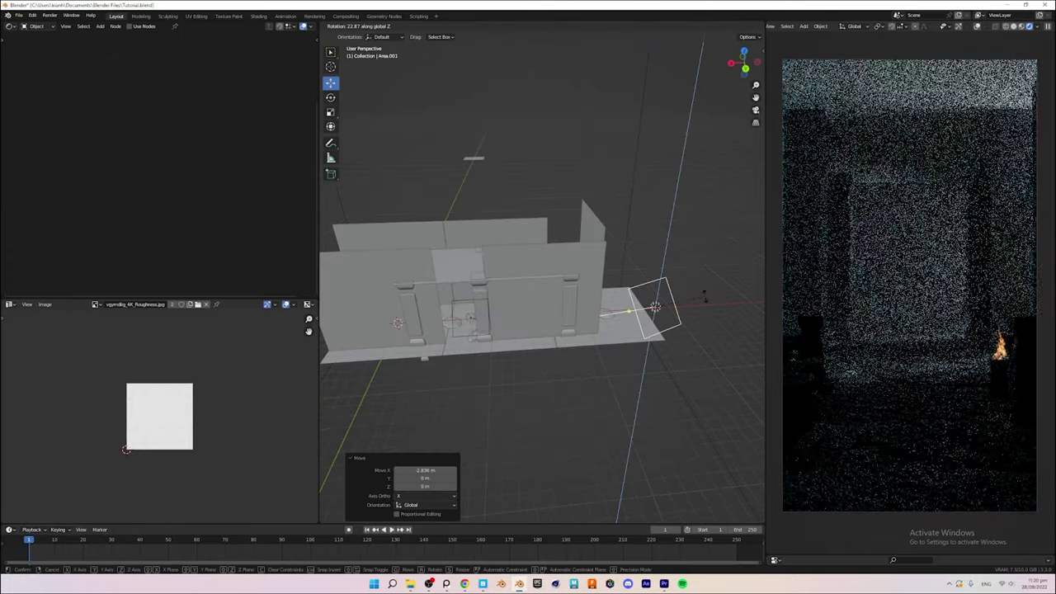
{"action": "mouse_move", "coordinate": [675, 303]}
{"action": "middle_mouse_down"}
{"action": "mouse_move", "coordinate": [570, 300]}
{"action": "mouse_move", "coordinate": [523, 283]}
{"action": "mouse_move", "coordinate": [591, 431]}
{"action": "mouse_move", "coordinate": [531, 291]}
{"action": "middle_mouse_up"}
{"action": "left_click", "coordinate": [10, 304]}
{"action": "key", "text": "ctrl+s"}
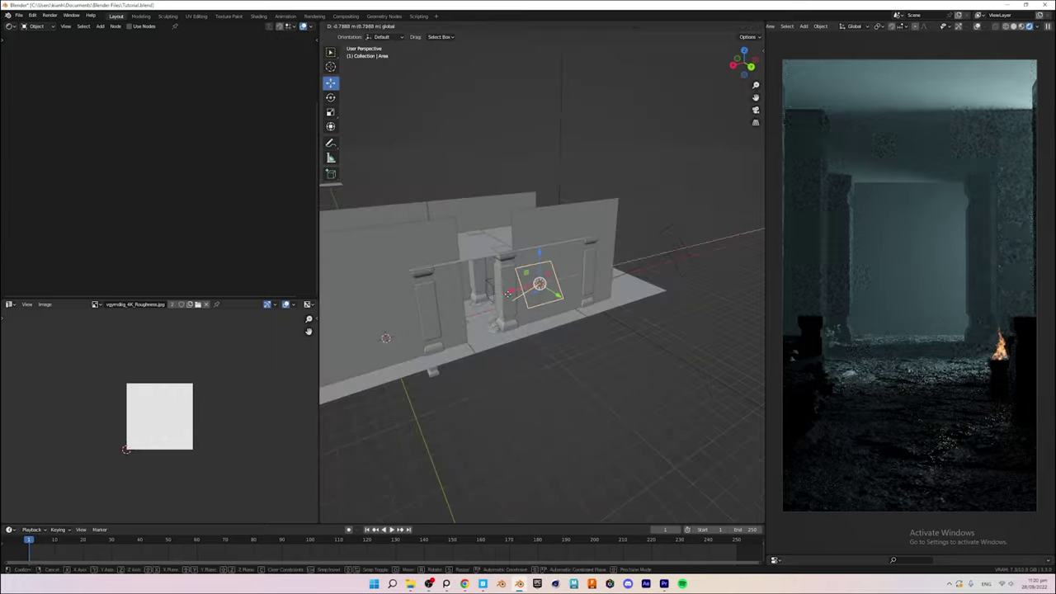
Step: Show the pale-blue 3000 W area light in the lower-left Properties editor and reposition it
{"action": "left_click", "coordinate": [569, 255]}
{"action": "mouse_move", "coordinate": [570, 254]}
{"action": "middle_mouse_down"}
{"action": "mouse_move", "coordinate": [599, 344]}
{"action": "mouse_move", "coordinate": [578, 273]}
{"action": "middle_mouse_up"}
{"action": "left_click", "coordinate": [9, 304]}
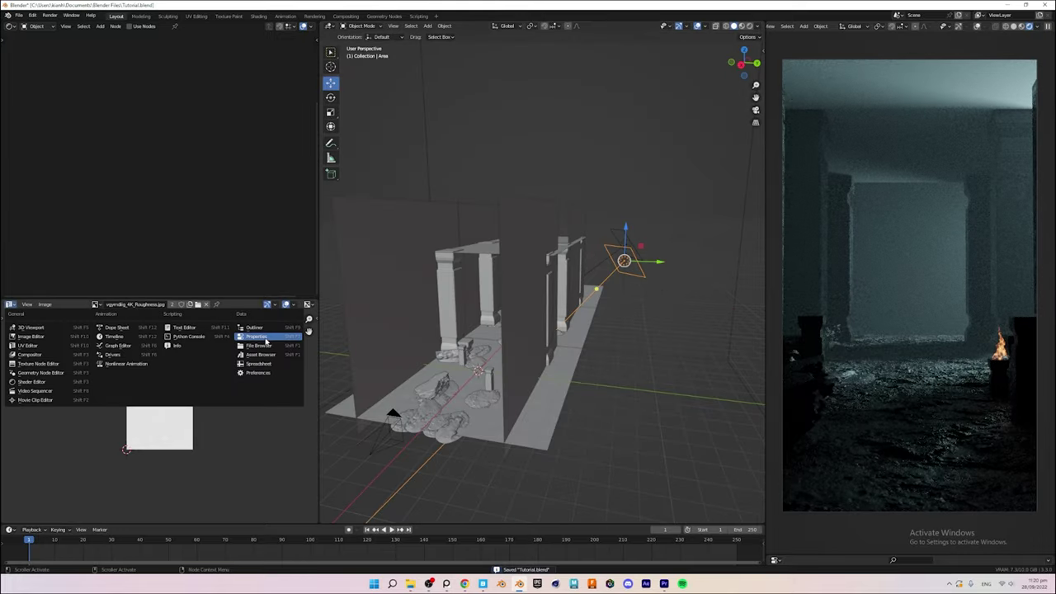
{"action": "left_click", "coordinate": [247, 337]}
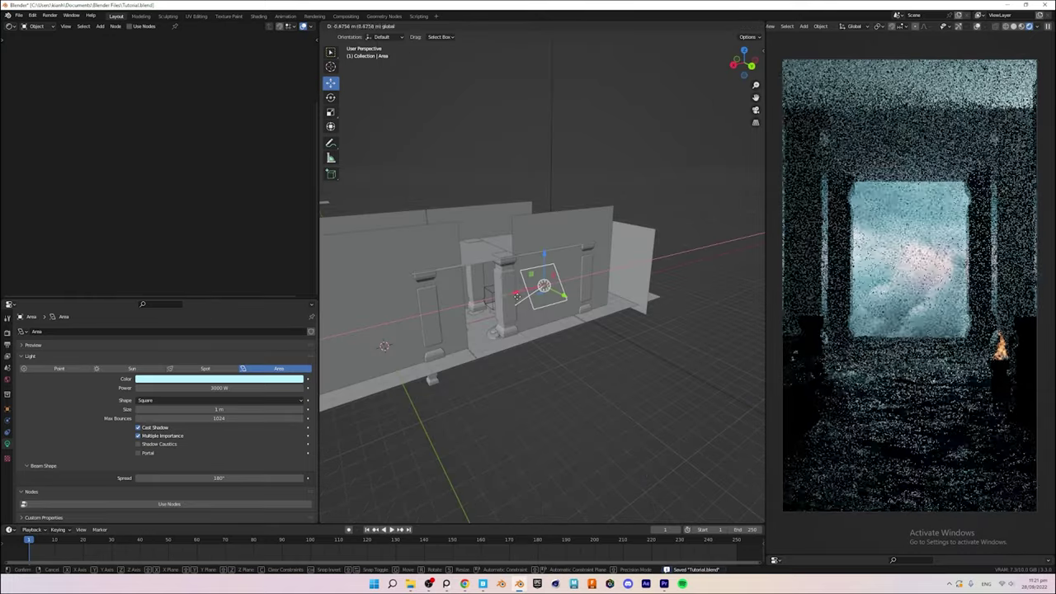
{"action": "left_click", "coordinate": [516, 295]}
{"action": "middle_click_drag", "start_coordinate": [516, 294], "coordinate": [606, 394]}
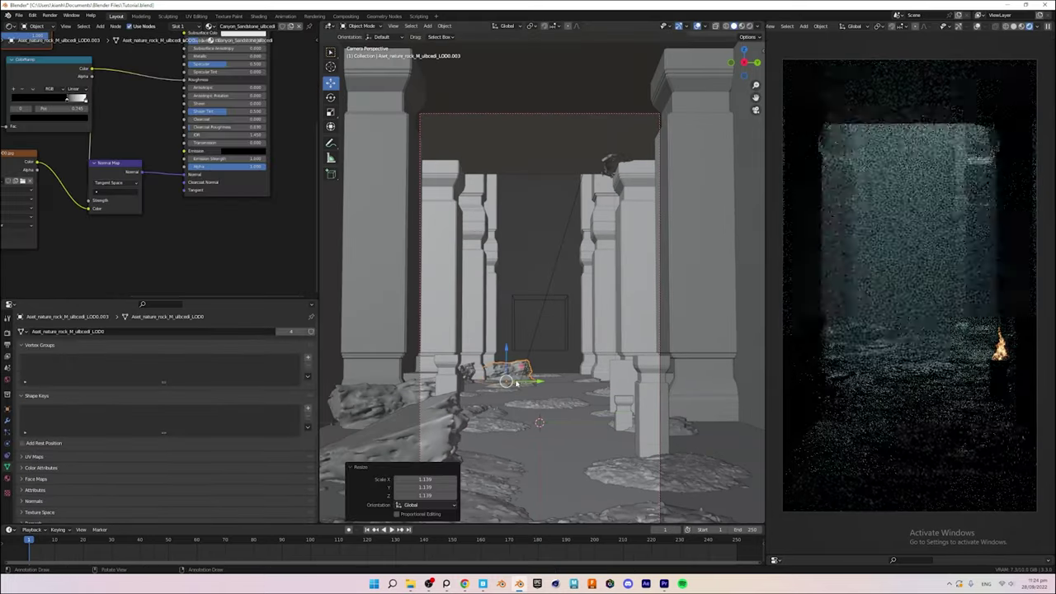
Step: Confirm the enlarged rock's size, then move the linked area-light copy along the columns
{"action": "left_click", "coordinate": [608, 161]}
{"action": "scroll", "coordinate": [535, 296], "scroll_direction": "down", "scroll_amount": 5}
{"action": "middle_click_drag", "start_coordinate": [536, 296], "coordinate": [699, 284]}
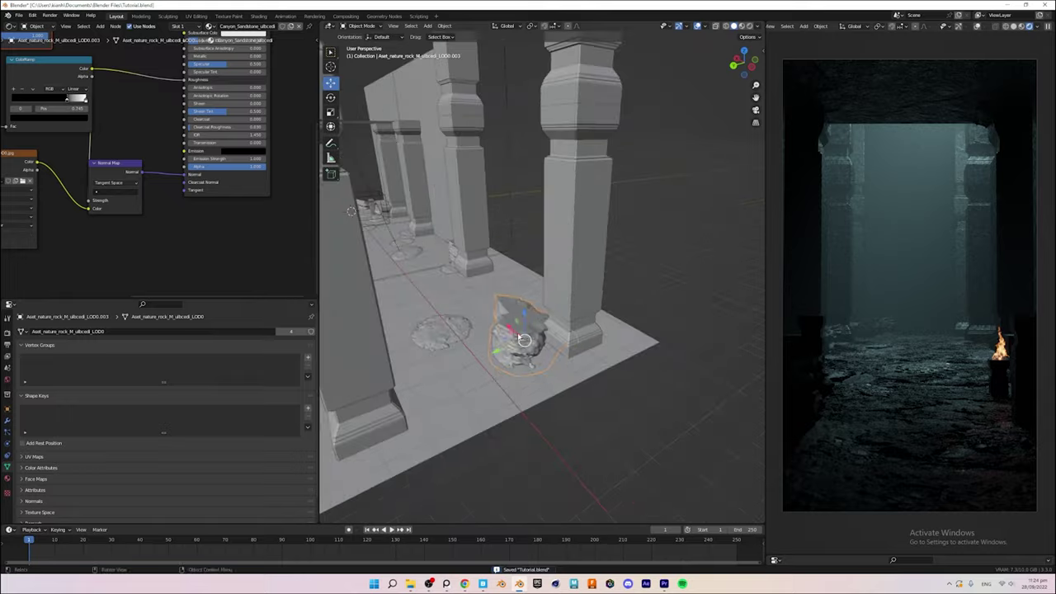
{"action": "scroll", "coordinate": [700, 284], "scroll_direction": "up", "scroll_amount": 4}
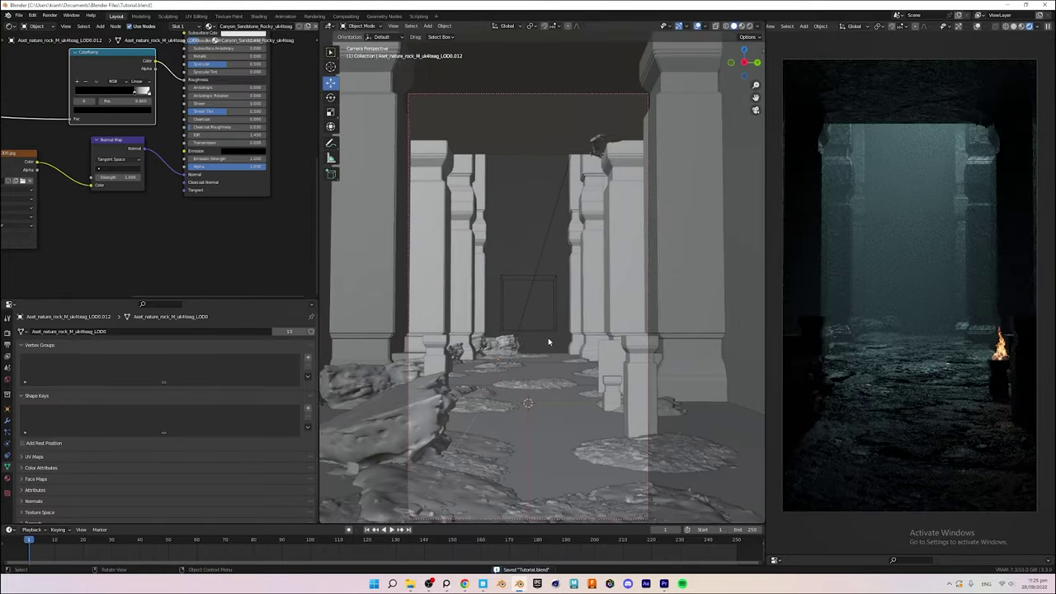
{"action": "scroll", "coordinate": [548, 341], "scroll_direction": "down", "scroll_amount": 5}
{"action": "middle_click_drag", "start_coordinate": [549, 341], "coordinate": [562, 368]}
{"action": "scroll", "coordinate": [562, 368], "scroll_direction": "up", "scroll_amount": 4}
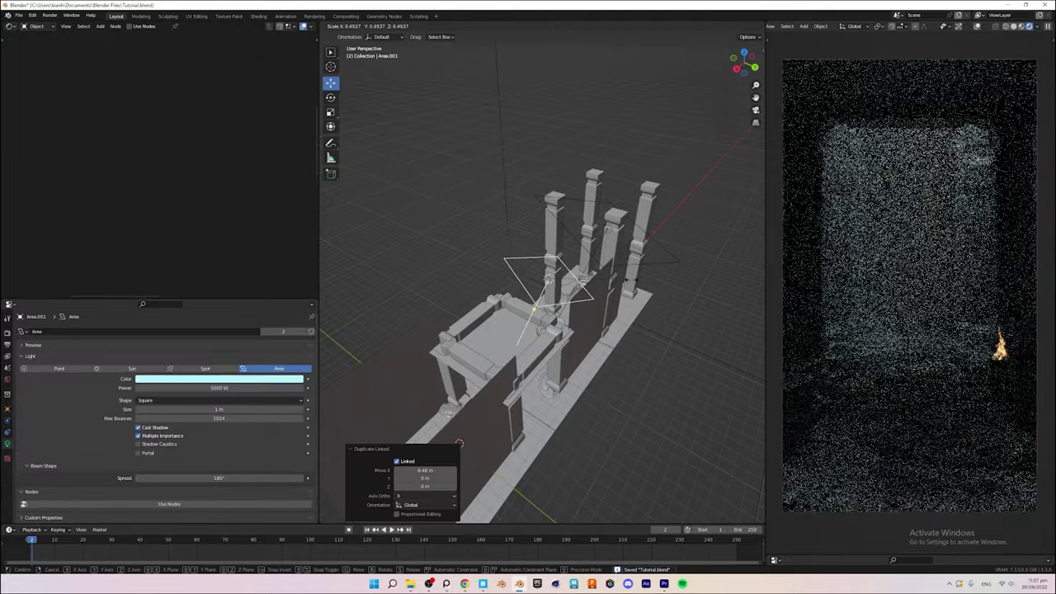
{"action": "key", "text": "g"}
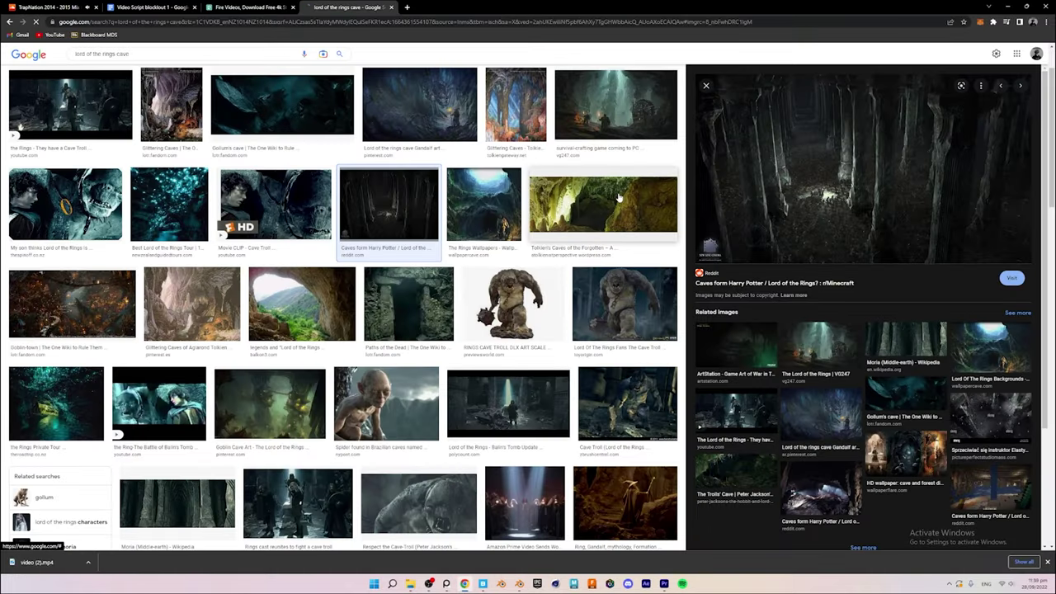
Step: Scroll the 'lord of the rings cave' results and open a related cave image
{"action": "scroll", "coordinate": [619, 198], "scroll_direction": "down", "scroll_amount": 1}
{"action": "scroll", "coordinate": [604, 269], "scroll_direction": "down", "scroll_amount": 2}
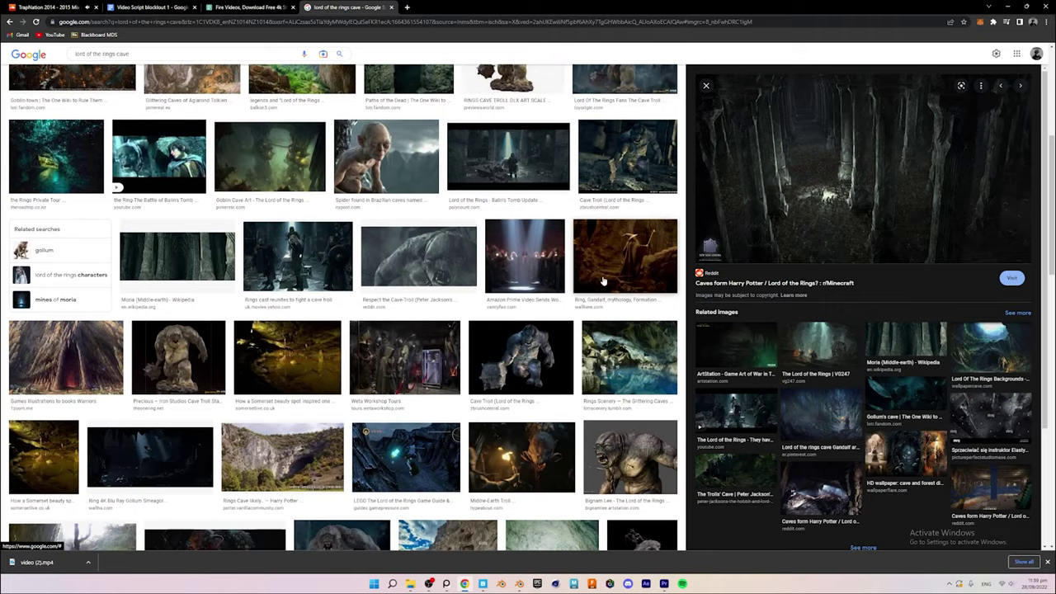
{"action": "left_click", "coordinate": [821, 347]}
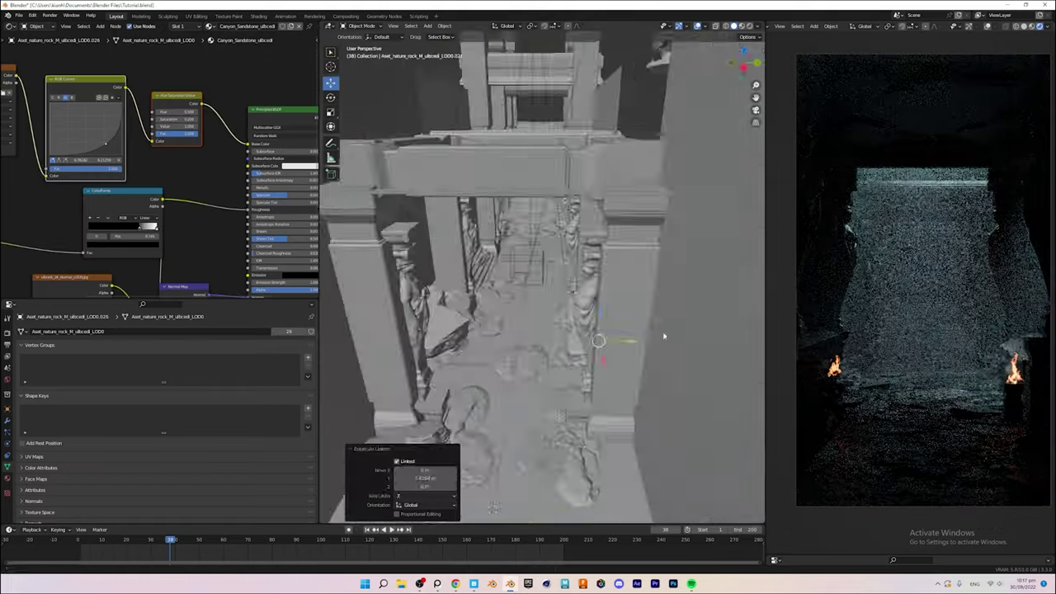
Step: Leave camera view, save the statue-column corridor, and orbit around it
{"action": "middle_click_drag", "start_coordinate": [443, 334], "coordinate": [625, 309]}
{"action": "key", "text": "ctrl+s"}
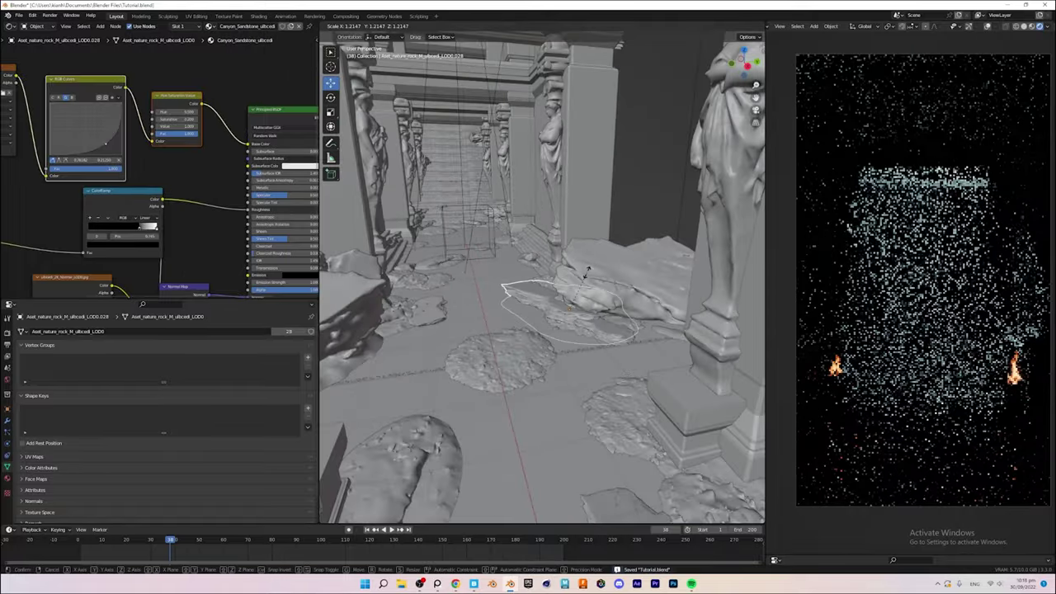
{"action": "middle_click_drag", "start_coordinate": [588, 272], "coordinate": [597, 247]}
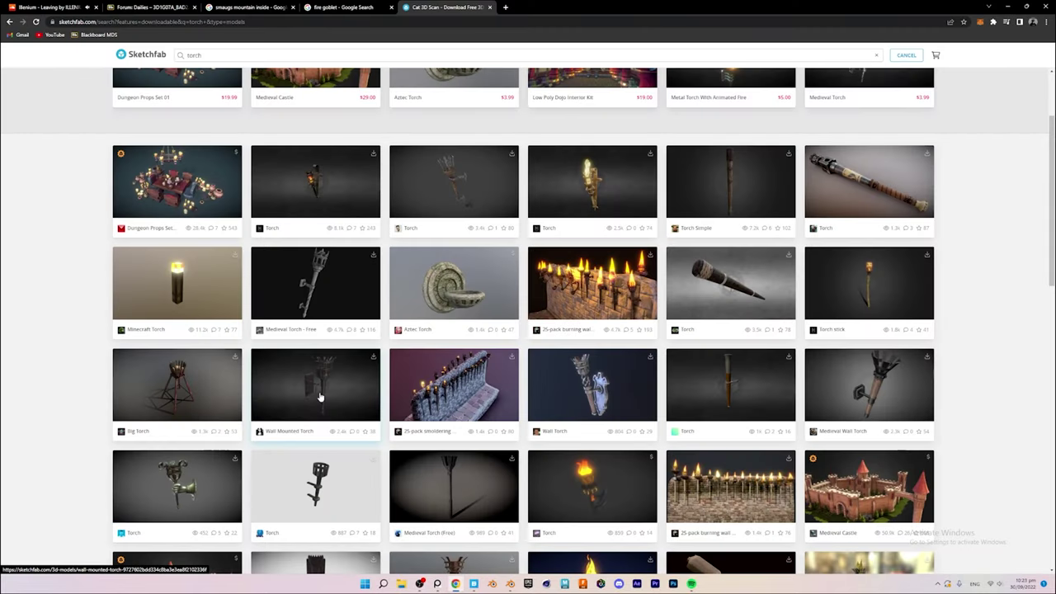
Step: Open the Wall Mounted Torch page, start its download, and close the options dialog
{"action": "left_click", "coordinate": [320, 398]}
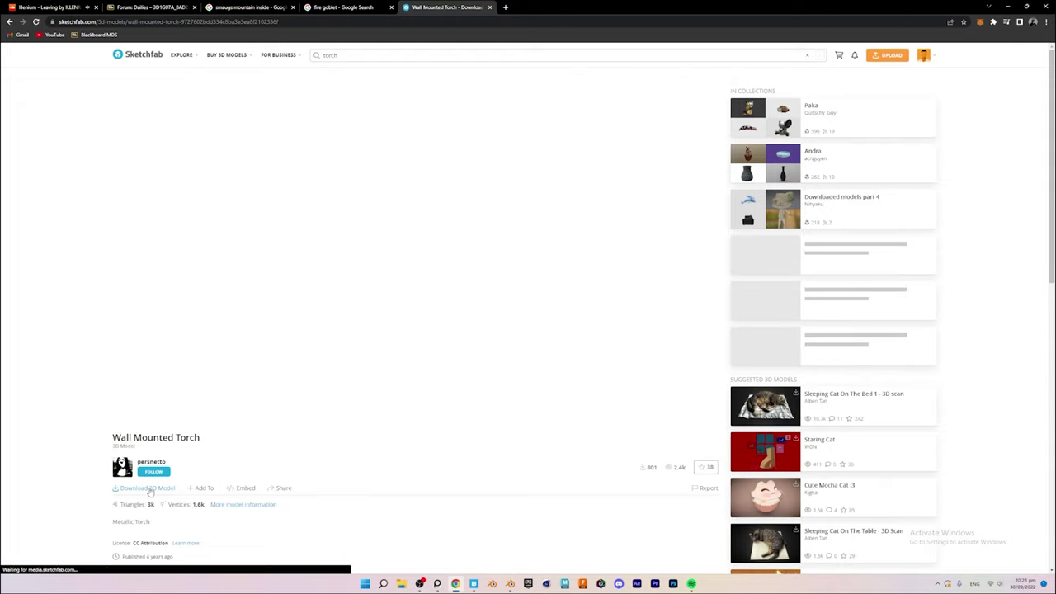
{"action": "left_click", "coordinate": [147, 489]}
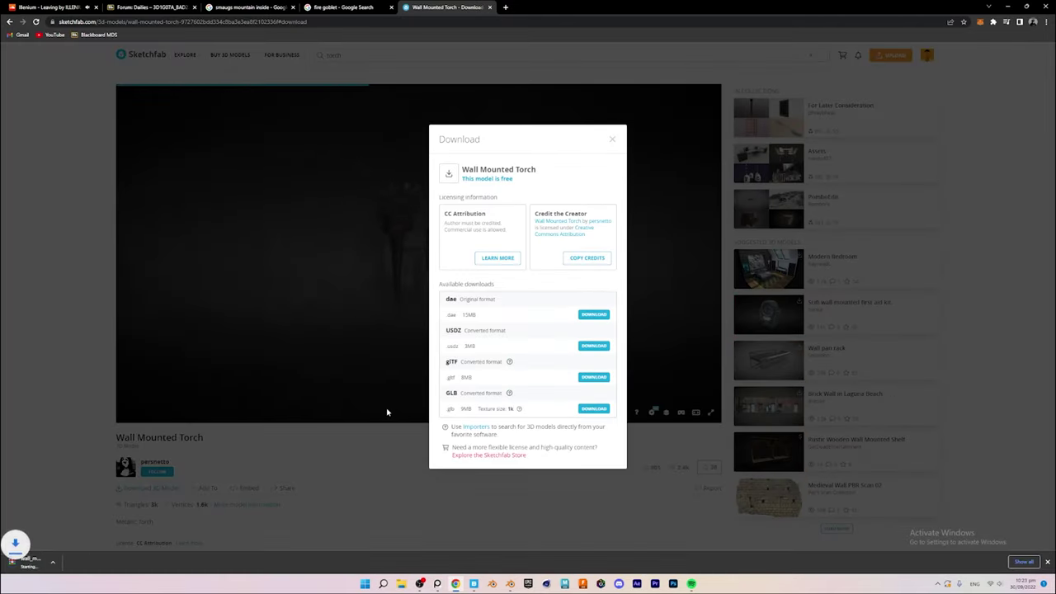
{"action": "left_click", "coordinate": [357, 449]}
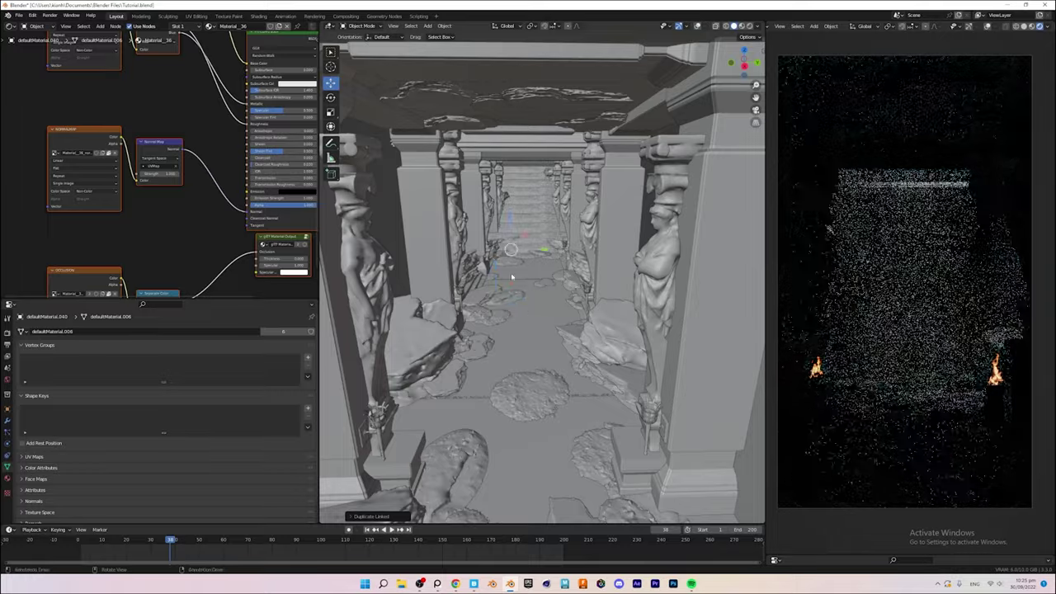
Step: Confirm the linked torch copy's placement, view through the camera, and save
{"action": "key", "text": "Return"}
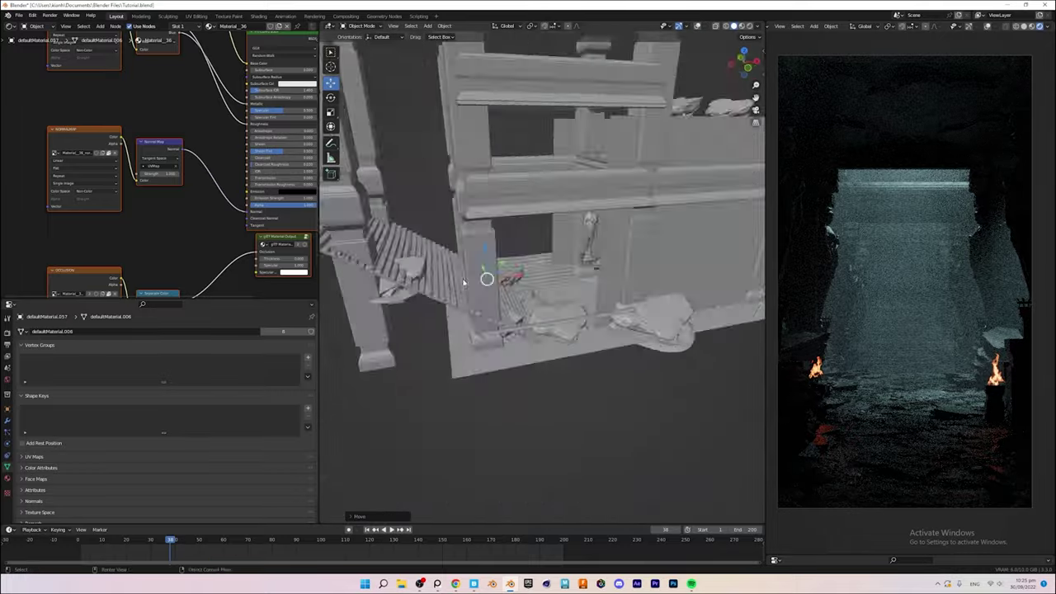
{"action": "mouse_move", "coordinate": [536, 272]}
{"action": "middle_mouse_down"}
{"action": "mouse_move", "coordinate": [500, 272]}
{"action": "mouse_move", "coordinate": [624, 236]}
{"action": "middle_mouse_up"}
{"action": "key", "text": "KP_0"}
{"action": "key", "text": "ctrl+s"}
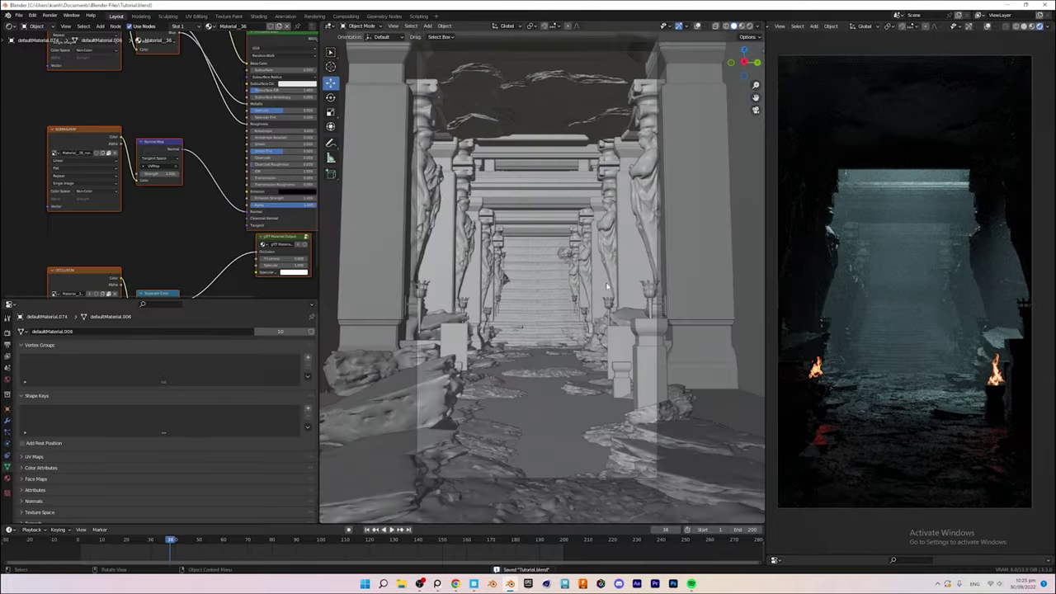
Step: Reposition the right-side torch and frame the view on its brazier
{"action": "left_click", "coordinate": [651, 307]}
{"action": "scroll", "coordinate": [650, 307], "scroll_direction": "up", "scroll_amount": 6}
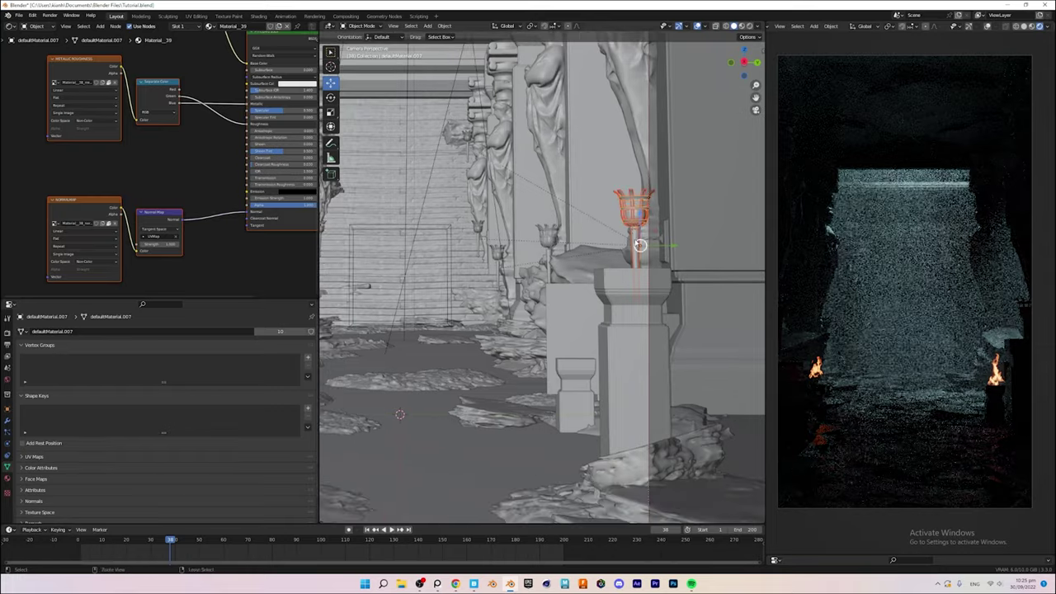
{"action": "scroll", "coordinate": [627, 240], "scroll_direction": "up", "scroll_amount": 2}
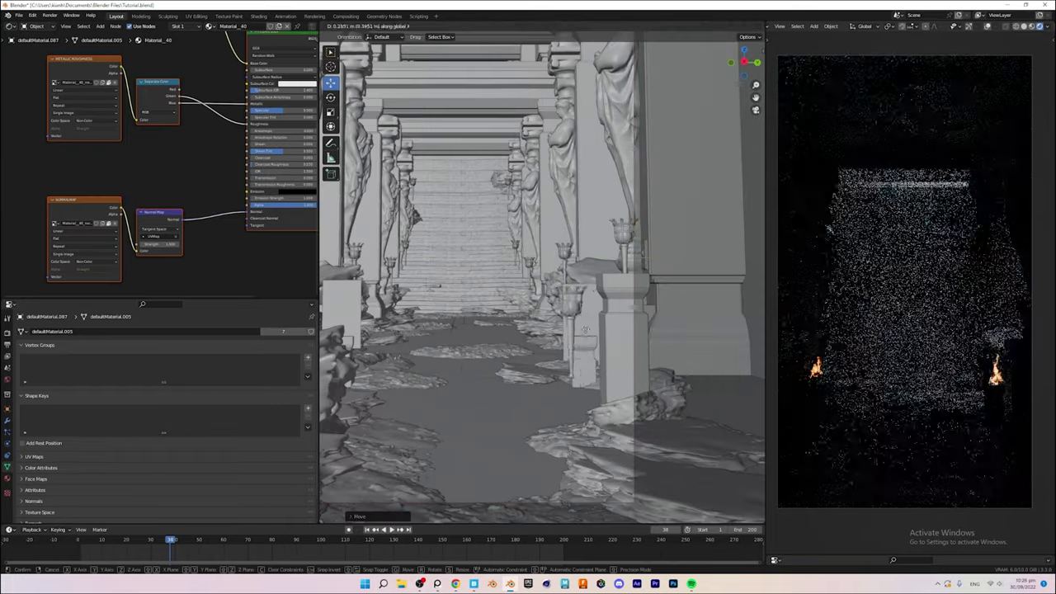
{"action": "left_click", "coordinate": [584, 330]}
{"action": "left_click", "coordinate": [394, 25]}
{"action": "left_click", "coordinate": [436, 83]}
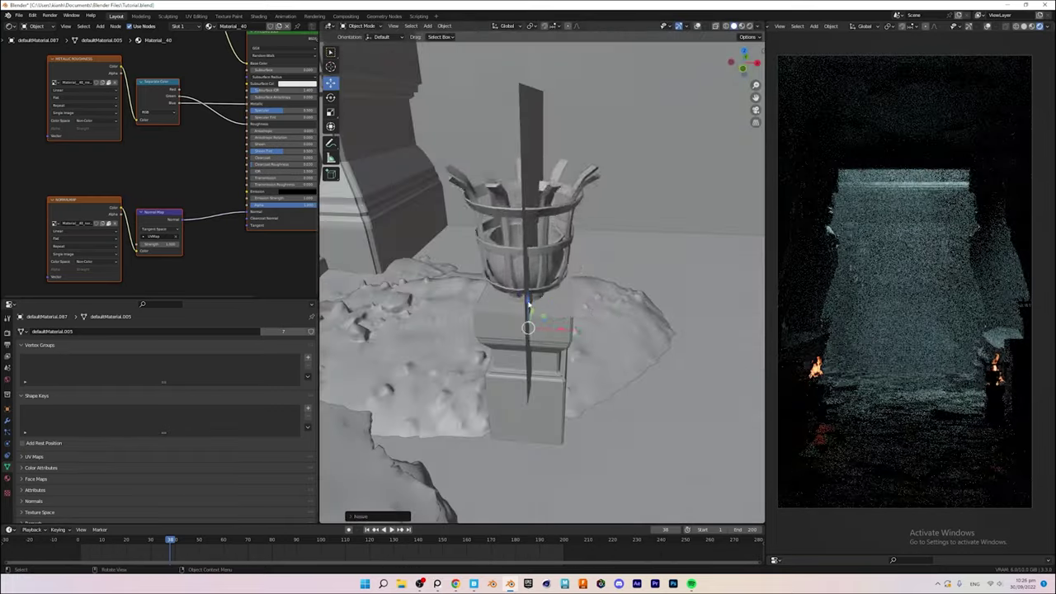
{"action": "middle_click_drag", "start_coordinate": [528, 305], "coordinate": [564, 315]}
Step: Shrink the fire plane and set it just above the brazier
{"action": "key", "text": "s"}
{"action": "left_click", "coordinate": [551, 301]}
{"action": "scroll", "coordinate": [598, 314], "scroll_direction": "down", "scroll_amount": 5}
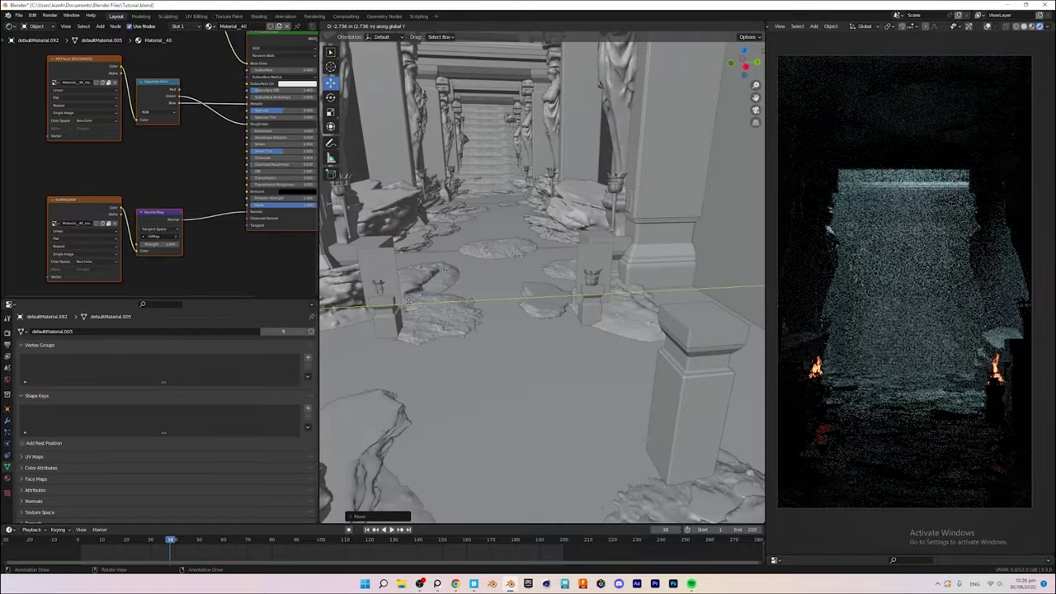
{"action": "left_click", "coordinate": [409, 254]}
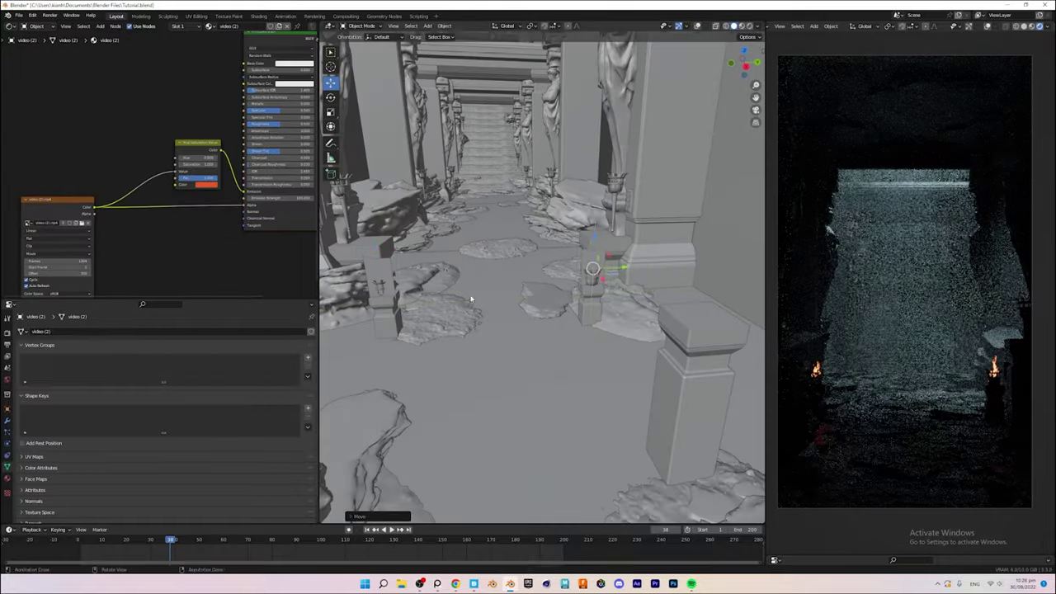
Step: Save, view the corridor through the camera, and stop playback at the first frame
{"action": "mouse_move", "coordinate": [471, 299]}
{"action": "middle_mouse_down"}
{"action": "mouse_move", "coordinate": [594, 231]}
{"action": "mouse_move", "coordinate": [730, 133]}
{"action": "middle_mouse_up"}
{"action": "scroll", "coordinate": [594, 231], "scroll_direction": "down", "scroll_amount": 3}
{"action": "key", "text": "ctrl+s"}
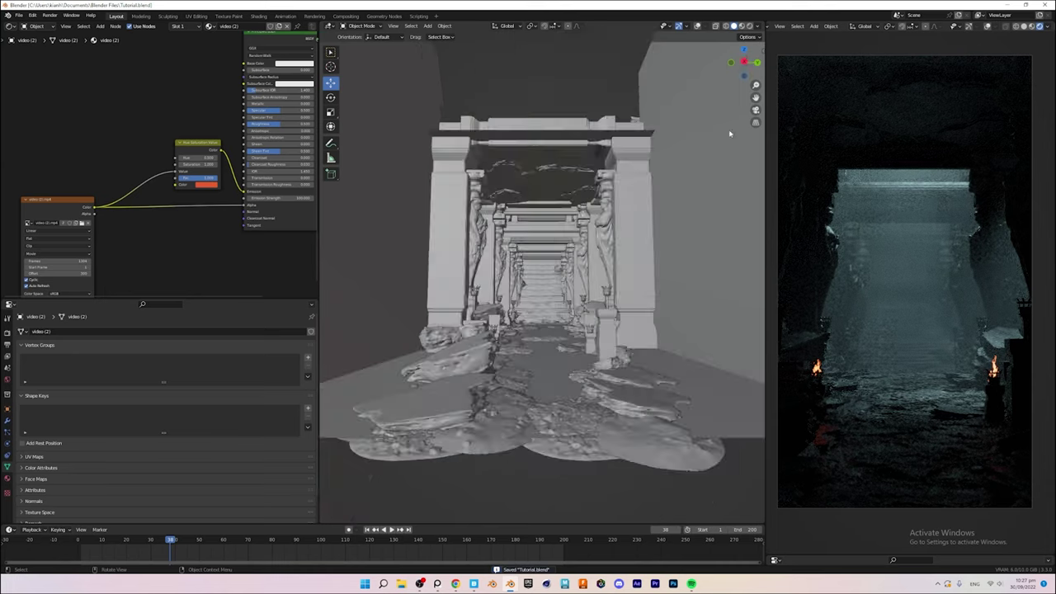
{"action": "key", "text": "KP_0"}
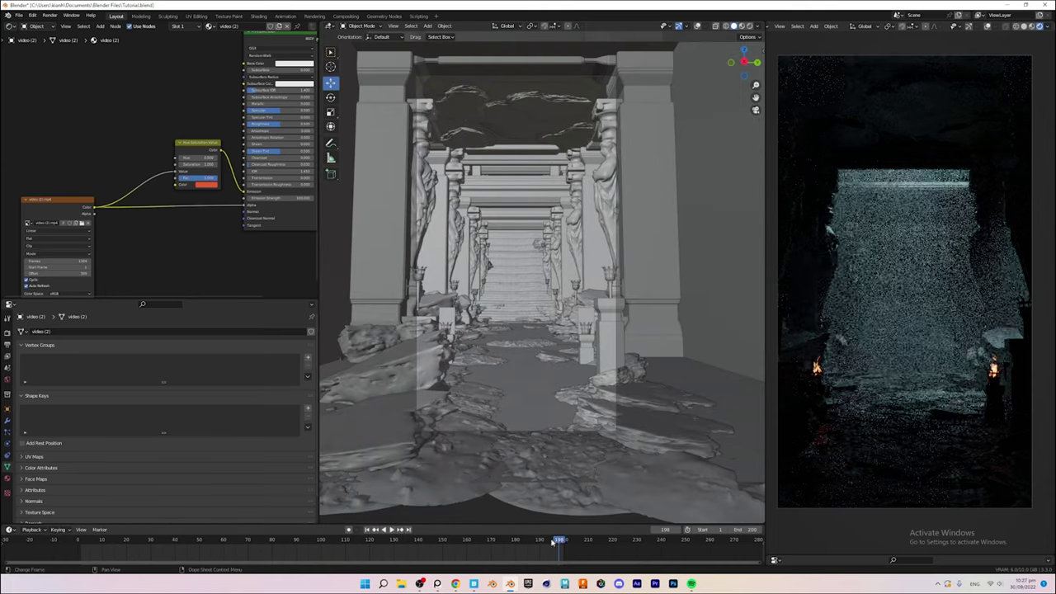
{"action": "key", "text": "Escape"}
Step: Select the camera and inspect its F-curves in the Graph Editor from the camera view
{"action": "left_click", "coordinate": [564, 326]}
{"action": "middle_click_drag", "start_coordinate": [564, 326], "coordinate": [537, 248]}
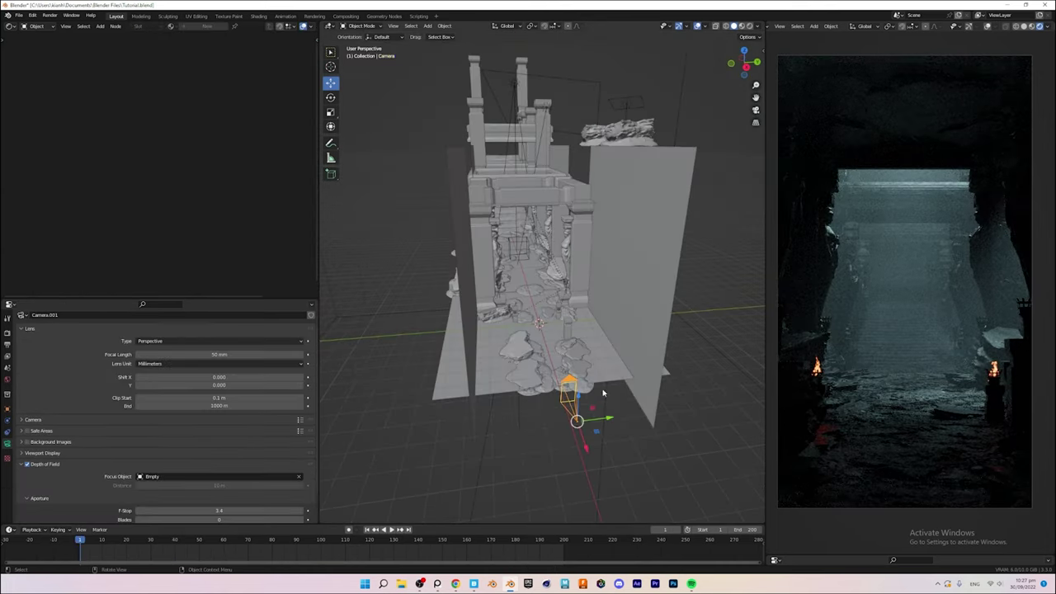
{"action": "left_click", "coordinate": [9, 25]}
{"action": "left_click", "coordinate": [107, 66]}
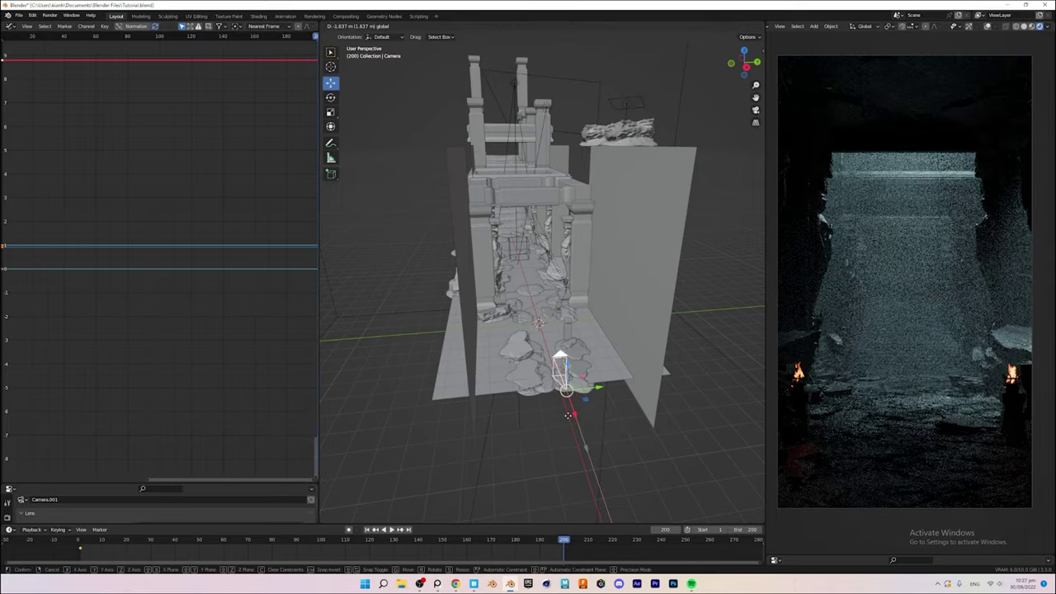
{"action": "key", "text": "KP_0"}
{"action": "key", "text": "space"}
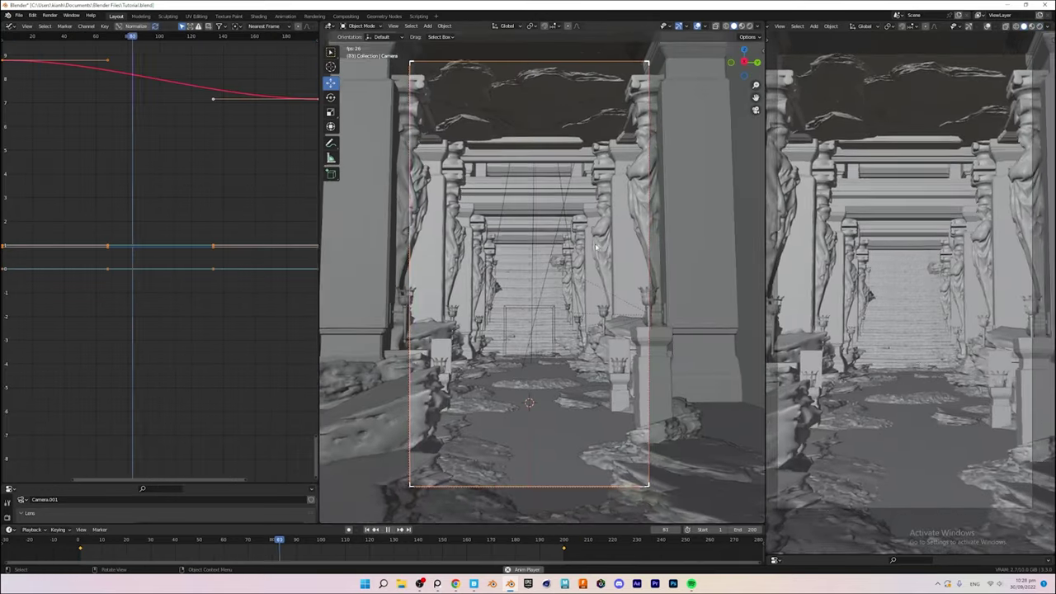
Step: Play the camera animation, save, and check the camera from outside before returning to its view
{"action": "left_click", "coordinate": [81, 542]}
{"action": "key", "text": "ctrl+s"}
{"action": "scroll", "coordinate": [206, 247], "scroll_direction": "down", "scroll_amount": 3}
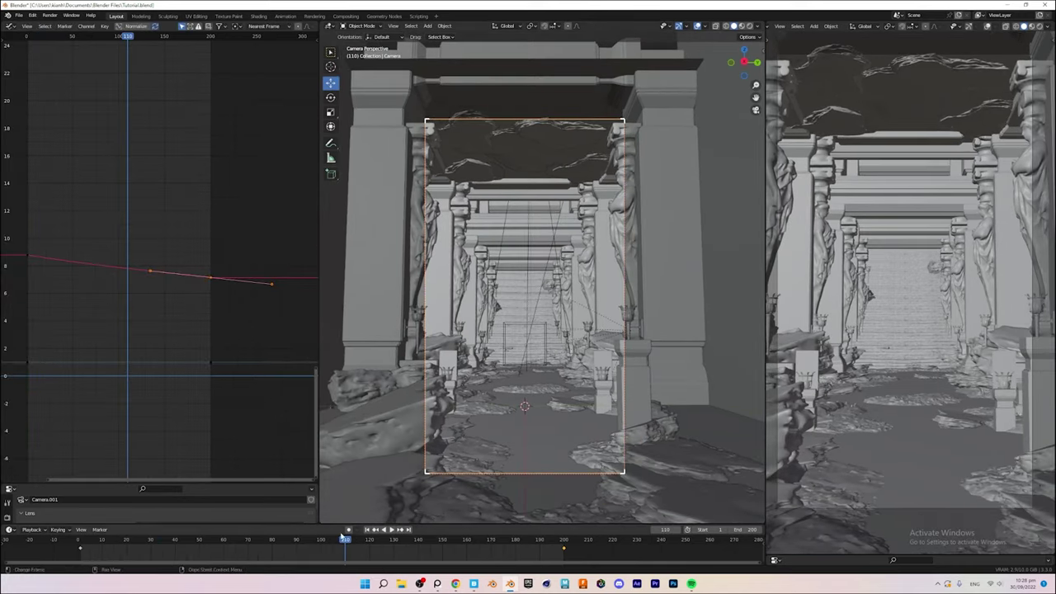
{"action": "middle_click_drag", "start_coordinate": [532, 506], "coordinate": [551, 243]}
{"action": "right_click", "coordinate": [551, 243]}
{"action": "key", "text": "Escape"}
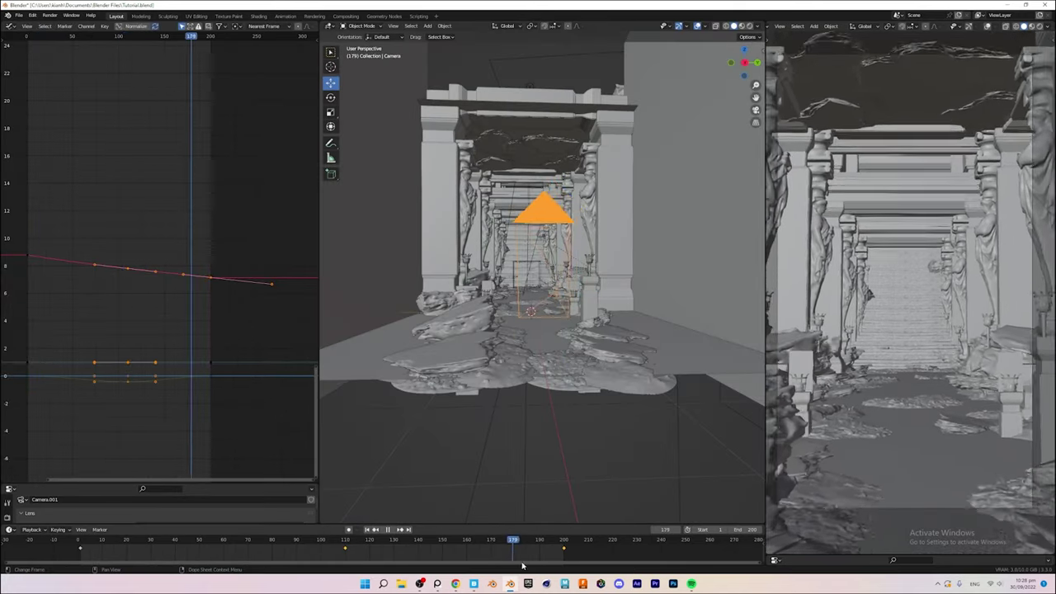
{"action": "key", "text": "KP_0"}
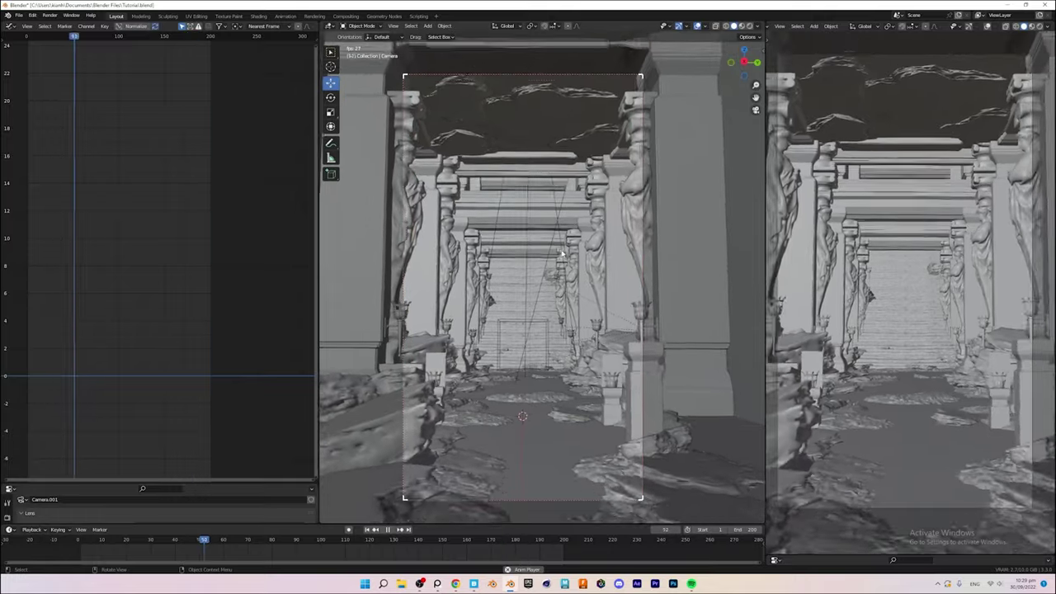
Step: Switch the viewport to Rendered, return to the material node setup, and save
{"action": "left_click", "coordinate": [1040, 25]}
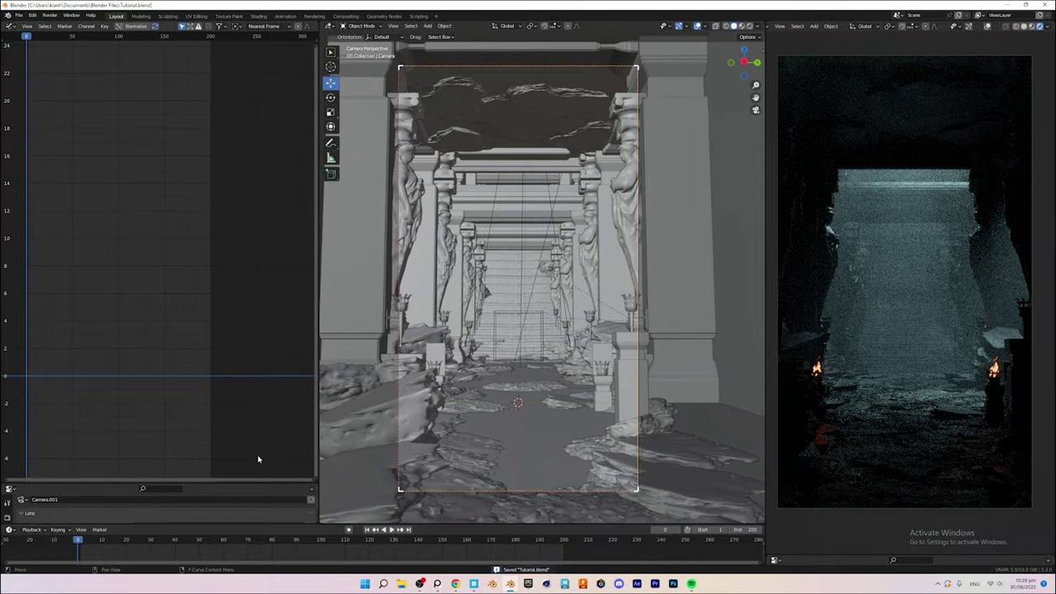
{"action": "key", "text": "shift+F3"}
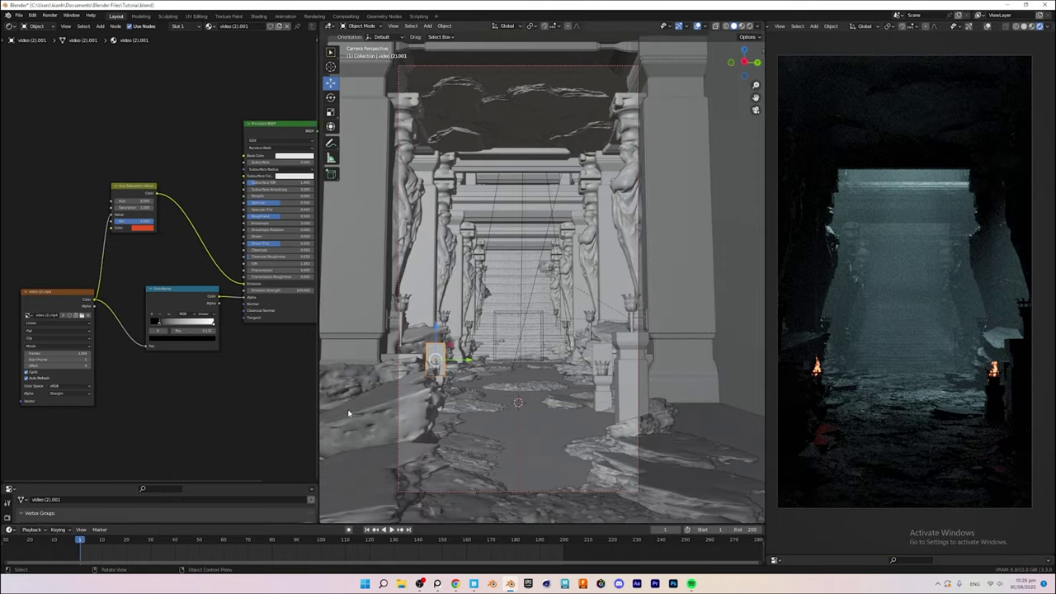
{"action": "key", "text": "ctrl+s"}
Step: Play the animation and shift the selected rock sideways in the corridor
{"action": "left_click", "coordinate": [18, 16]}
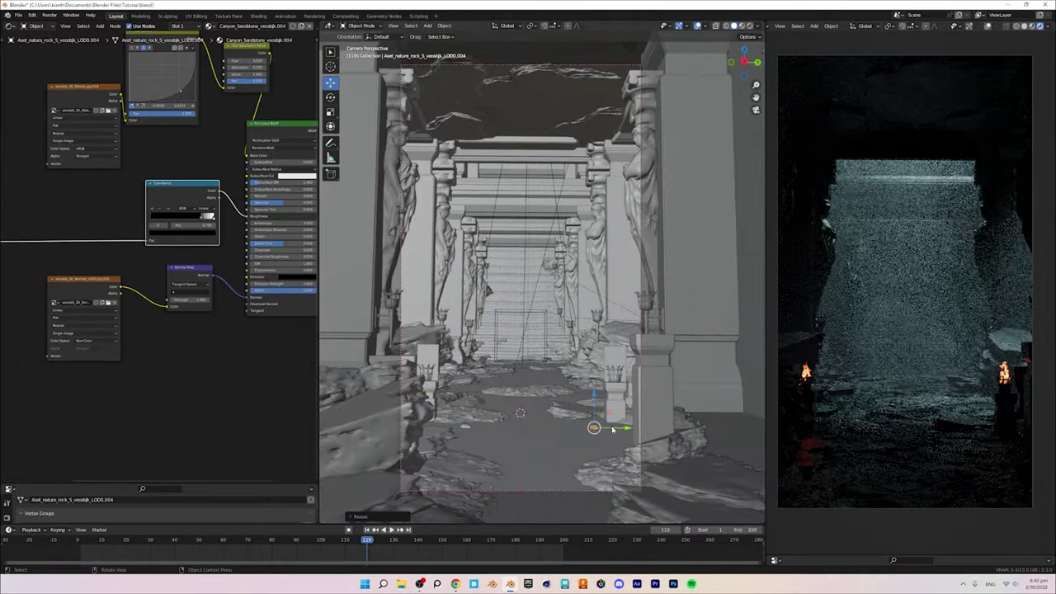
{"action": "key", "text": "space"}
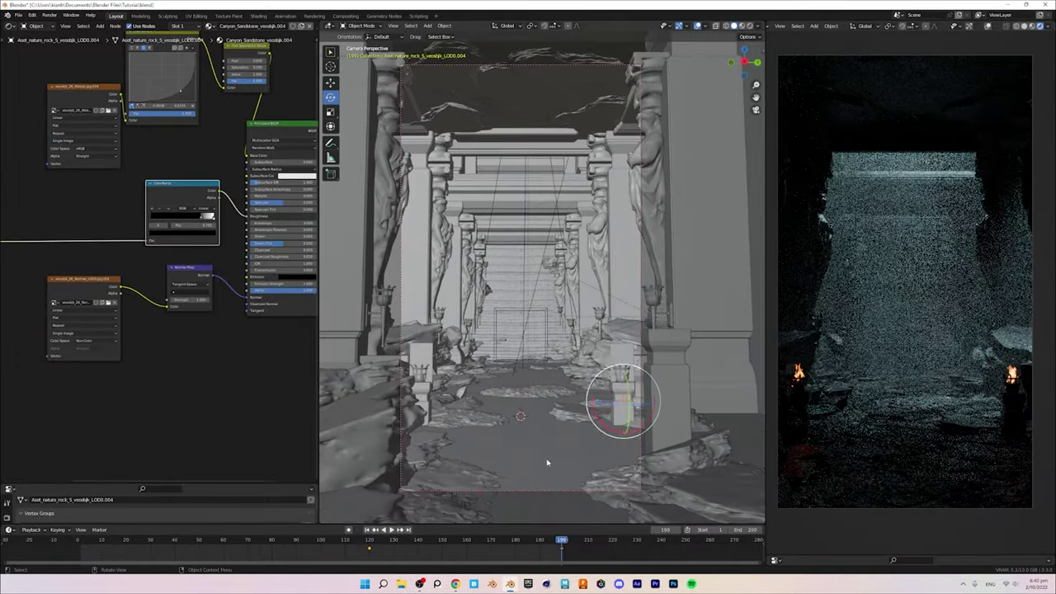
{"action": "key", "text": "g"}
{"action": "left_click", "coordinate": [562, 398]}
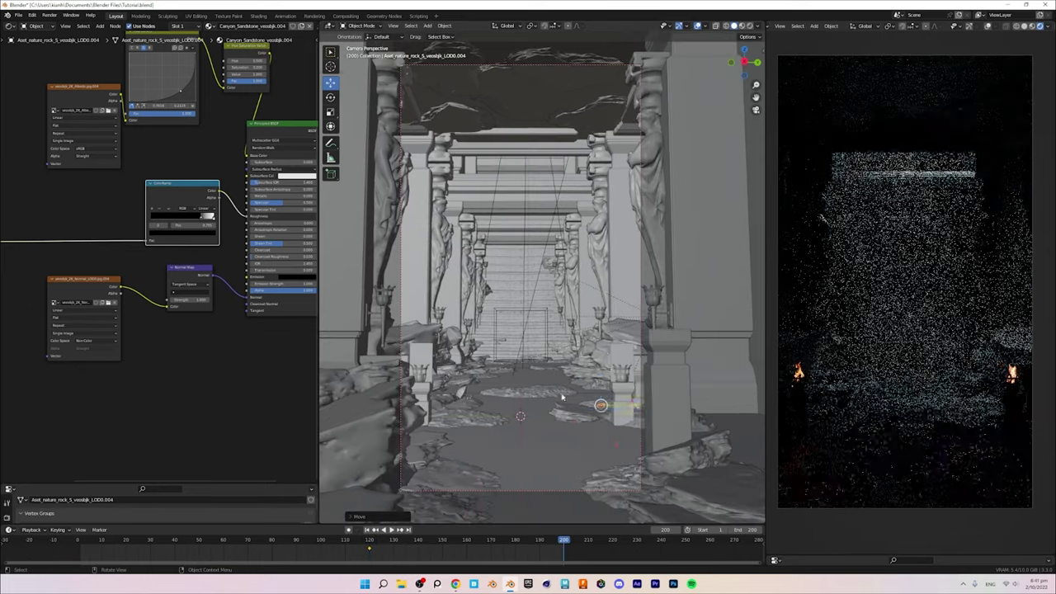
{"action": "key", "text": "ctrl+alt+z"}
{"action": "left_click", "coordinate": [519, 347]}
{"action": "scroll", "coordinate": [174, 215], "scroll_direction": "down", "scroll_amount": 3}
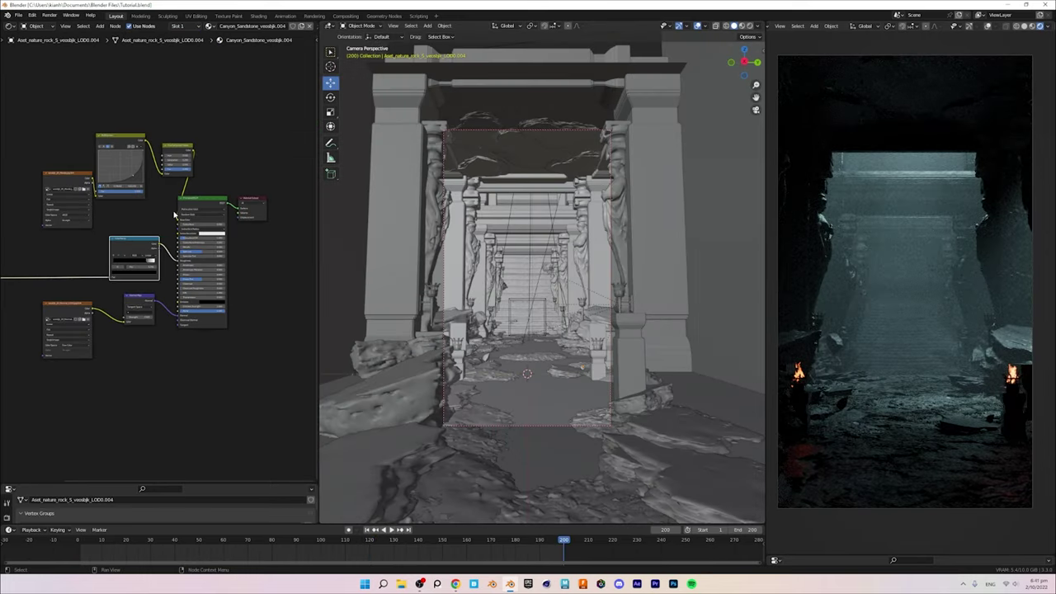
Step: Paste a copy of the rock and move it along X between frames 120 and 200
{"action": "key", "text": "Escape"}
{"action": "key", "text": "ctrl+v"}
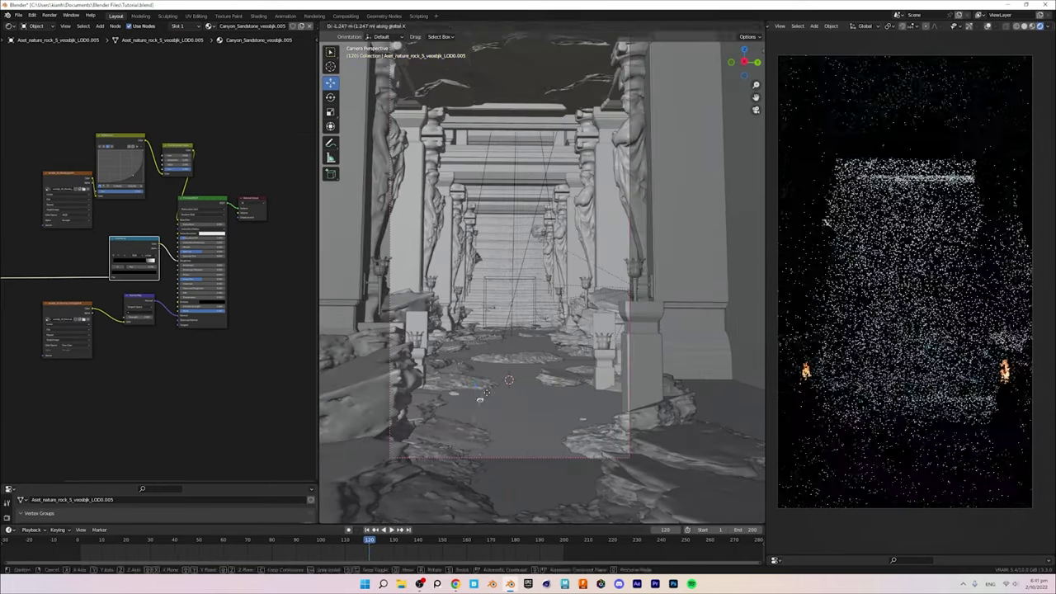
{"action": "left_click", "coordinate": [478, 404]}
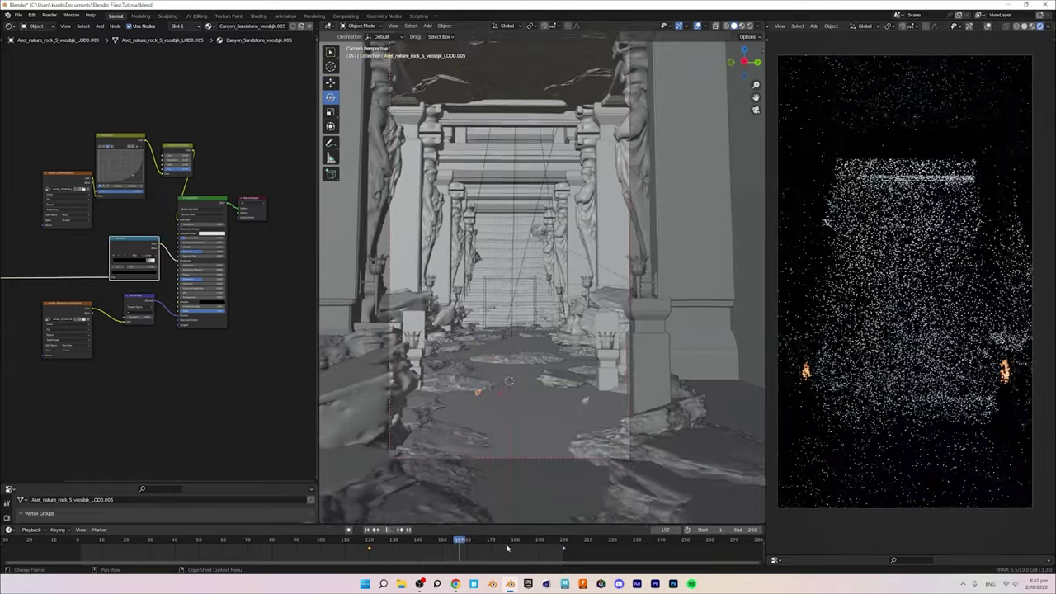
{"action": "key", "text": "Escape"}
{"action": "key", "text": "g"}
{"action": "key", "text": "x"}
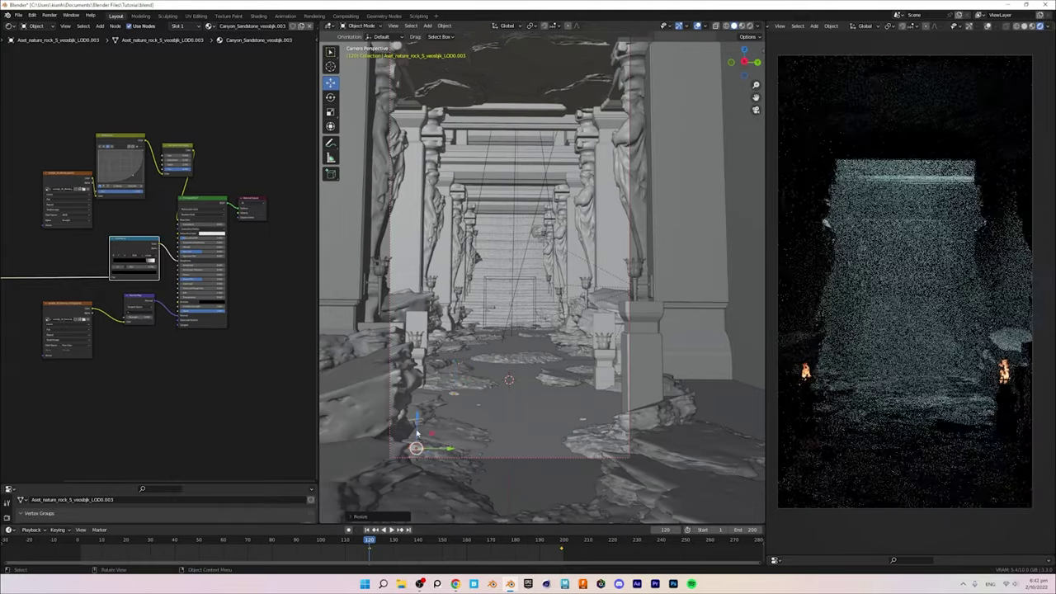
{"action": "left_click_drag", "start_coordinate": [543, 540], "coordinate": [582, 539]}
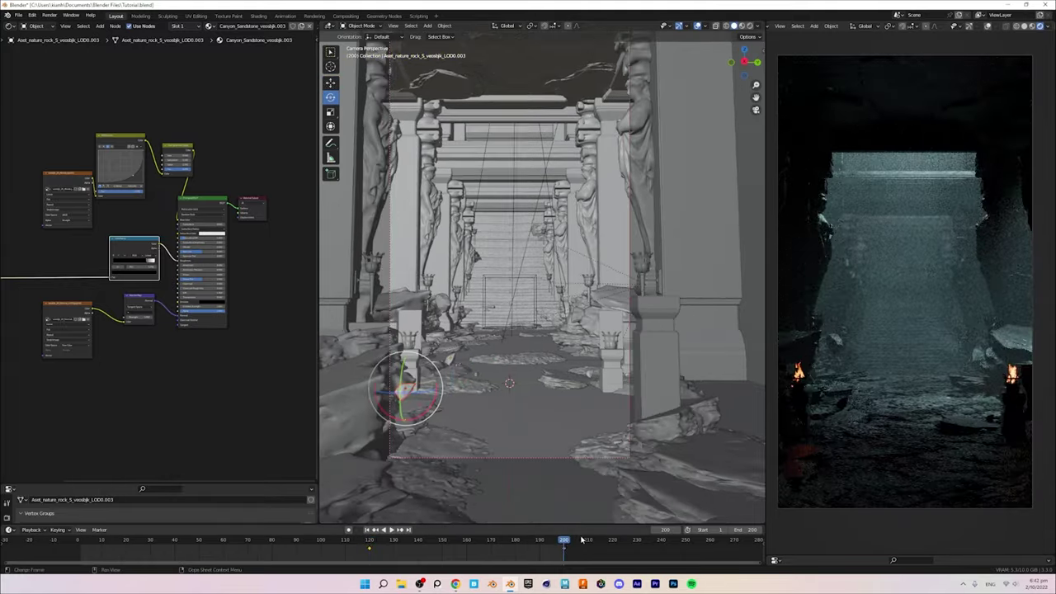
{"action": "left_click", "coordinate": [369, 541]}
Step: Paste another rock, key its start and end positions, and play the floating-rock animation
{"action": "key", "text": "ctrl+v"}
{"action": "key", "text": "g"}
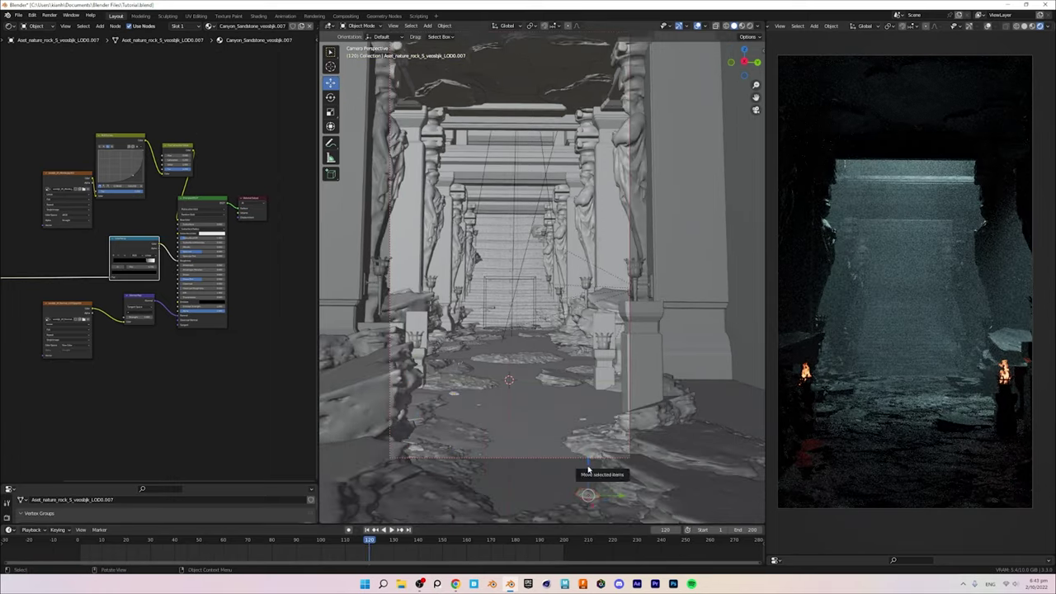
{"action": "key", "text": "shift+Right"}
{"action": "left_click_drag", "start_coordinate": [588, 470], "coordinate": [612, 410]}
{"action": "key", "text": "shift+space"}
{"action": "key", "text": "g"}
{"action": "key", "text": "Down"}
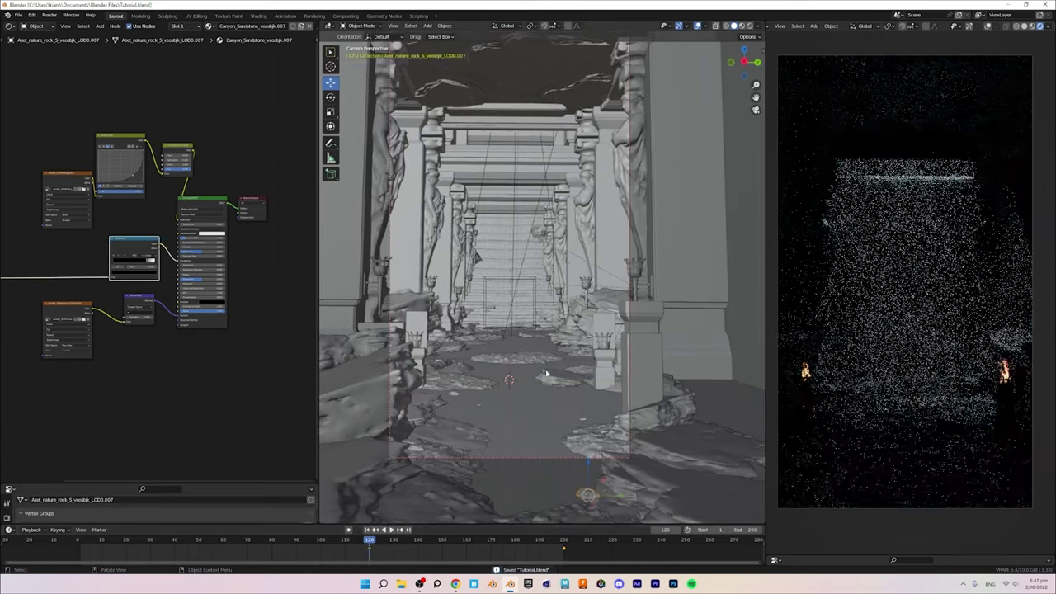
{"action": "key", "text": "space"}
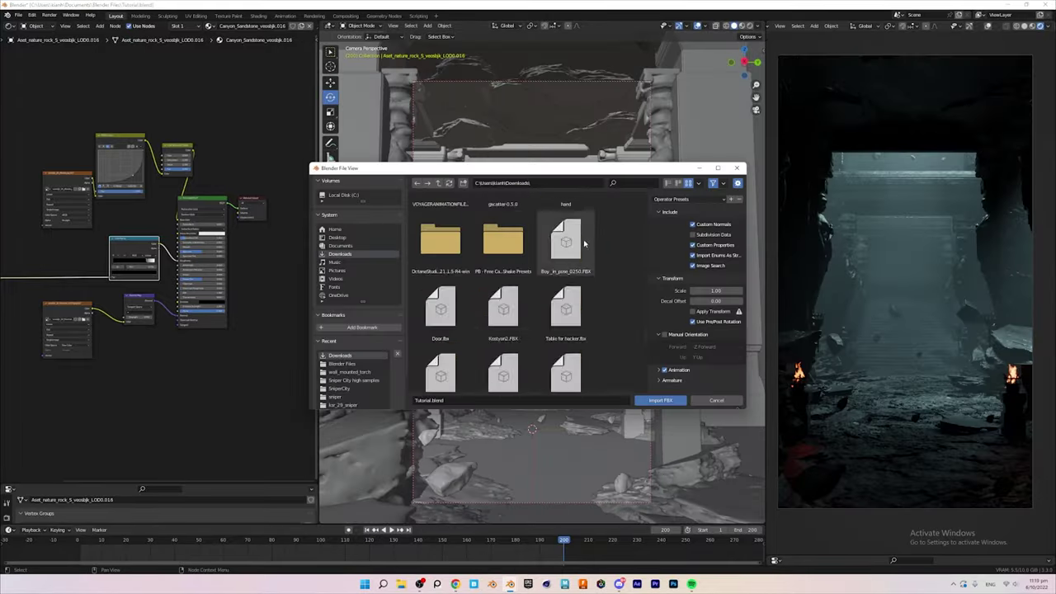
Step: Import the boy character FBX, undo an accidental fluid modifier, and orbit to a high corridor view
{"action": "double_click", "coordinate": [584, 243]}
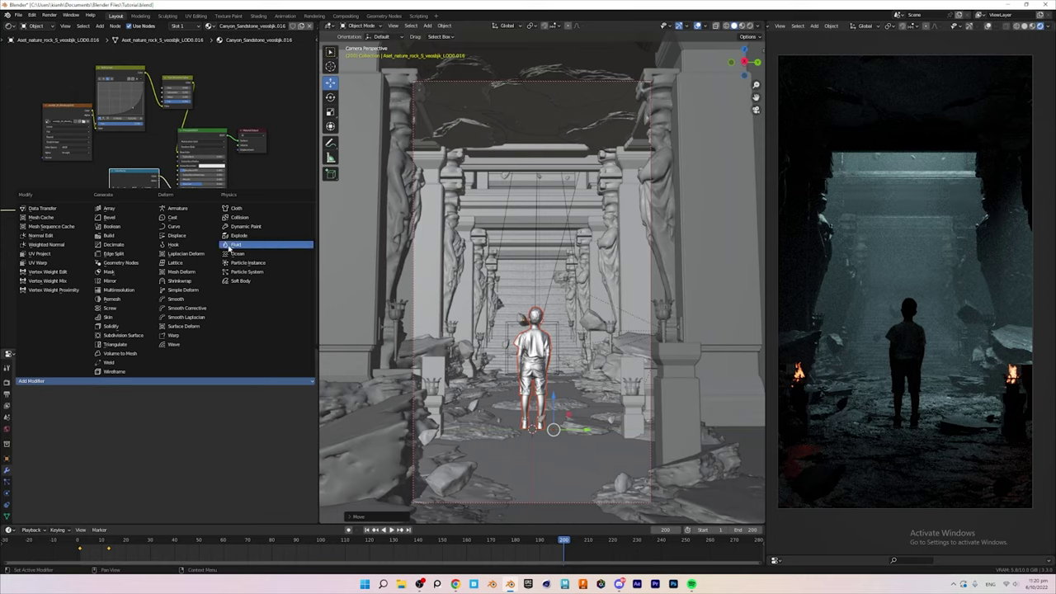
{"action": "left_click", "coordinate": [231, 245]}
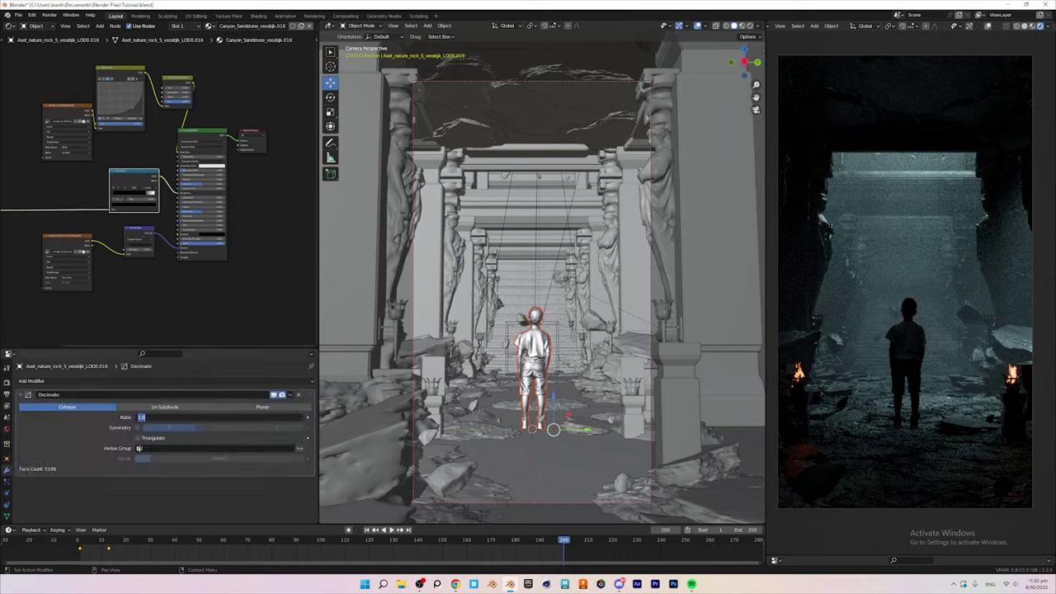
{"action": "key", "text": "ctrl+z"}
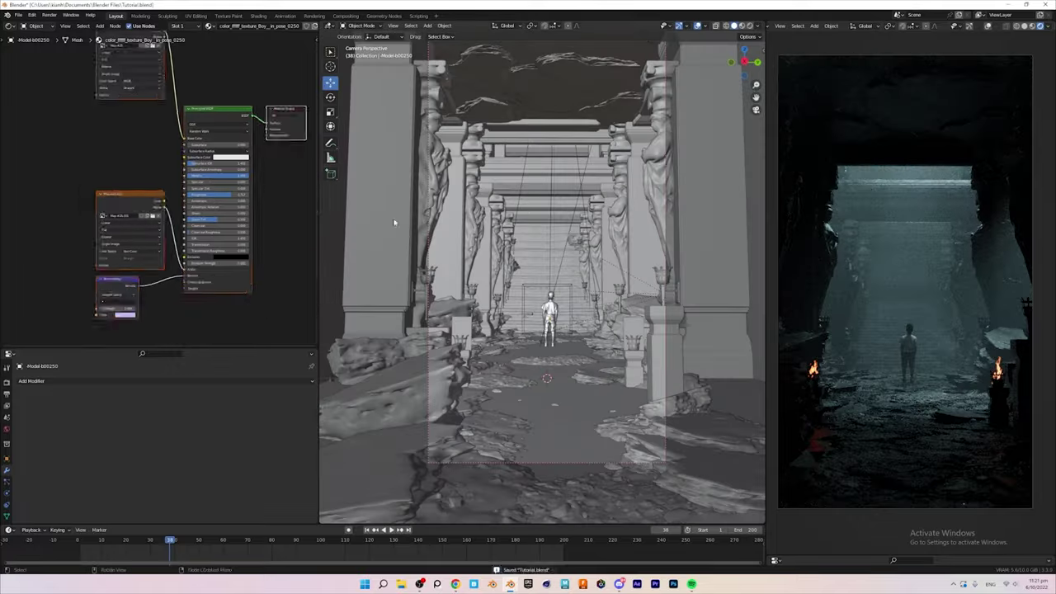
{"action": "scroll", "coordinate": [590, 313], "scroll_direction": "up", "scroll_amount": 4}
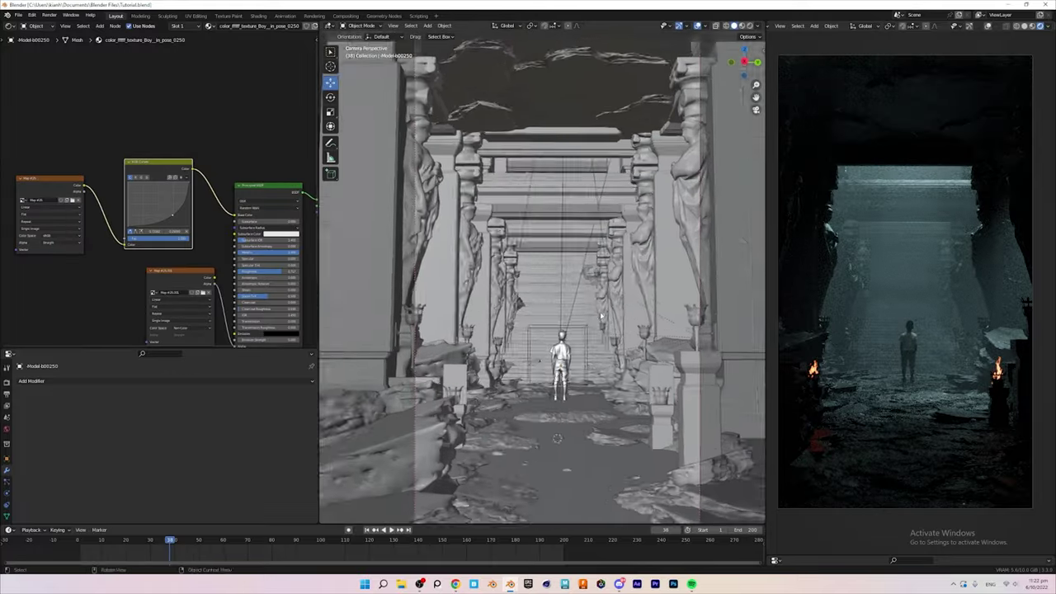
{"action": "middle_click_drag", "start_coordinate": [528, 330], "coordinate": [591, 313]}
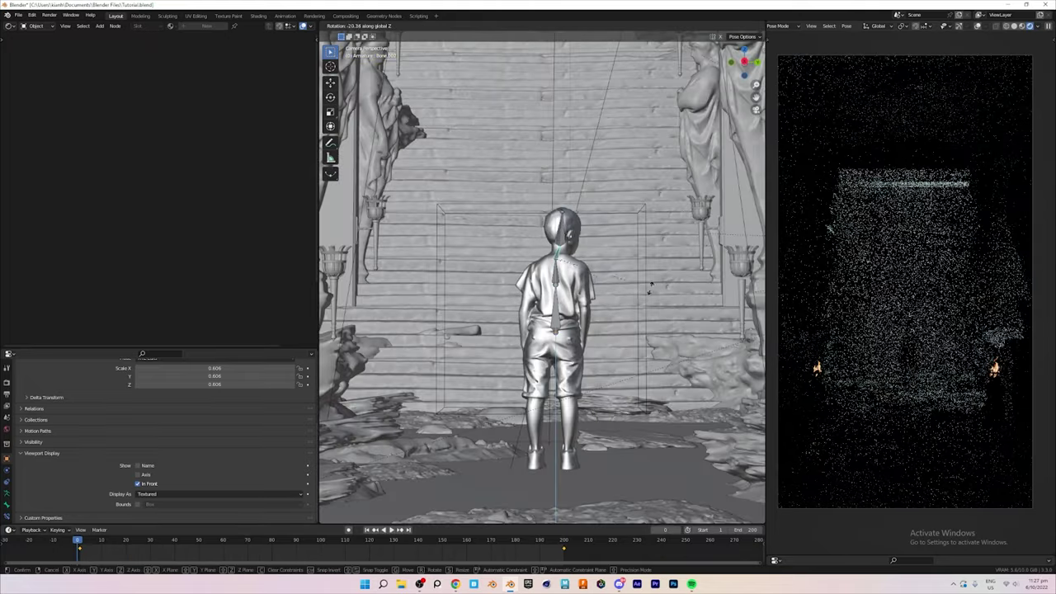
Step: Move the frame-200 end keyframe back to about frame 80 and replay the animation
{"action": "left_click_drag", "start_coordinate": [448, 540], "coordinate": [563, 540]}
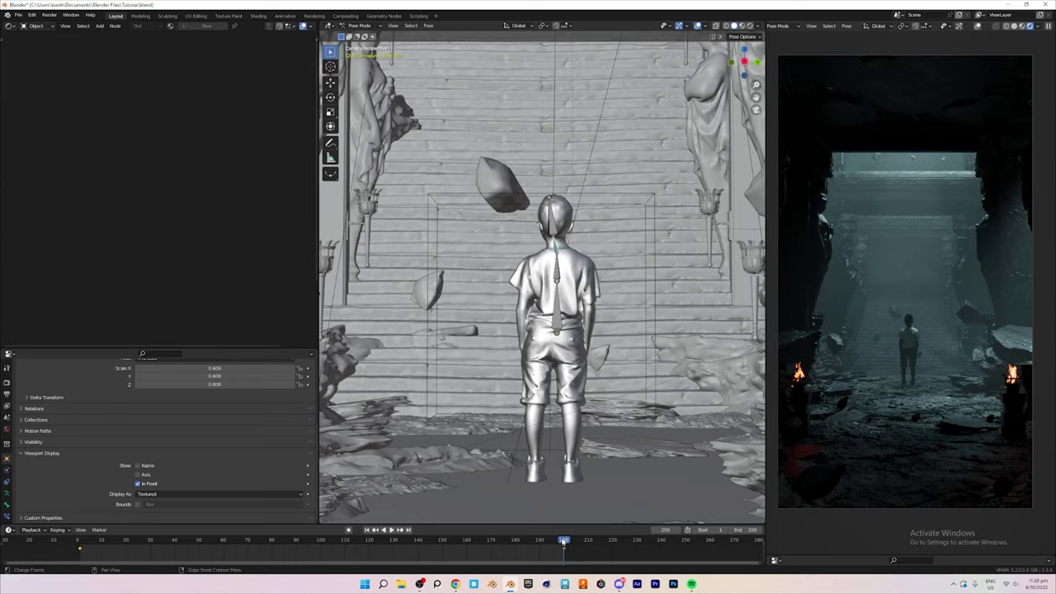
{"action": "left_click_drag", "start_coordinate": [563, 547], "coordinate": [264, 540]}
{"action": "left_click", "coordinate": [272, 540]}
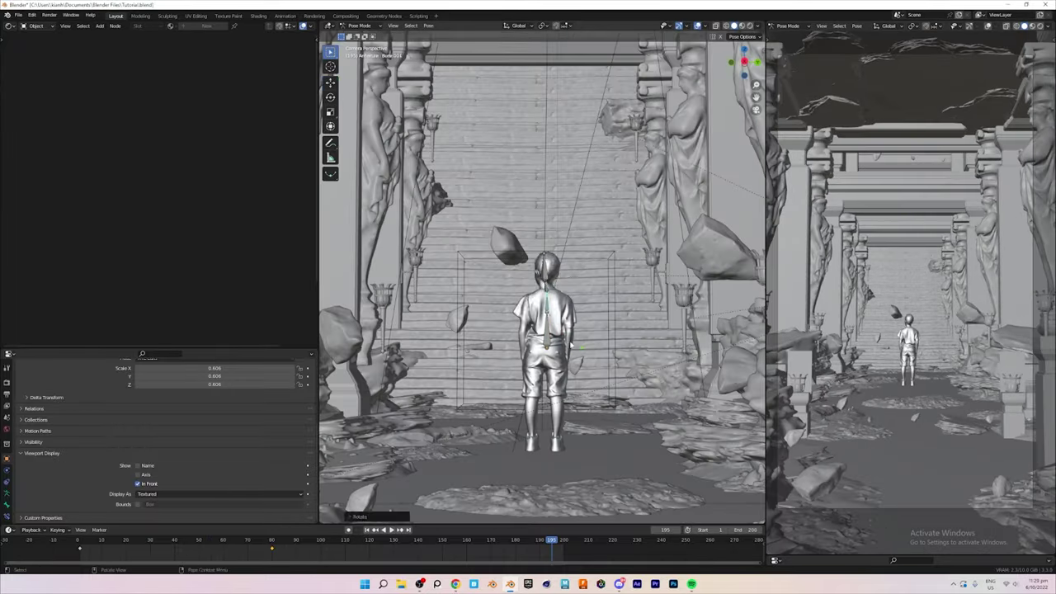
{"action": "left_click_drag", "start_coordinate": [462, 544], "coordinate": [445, 558]}
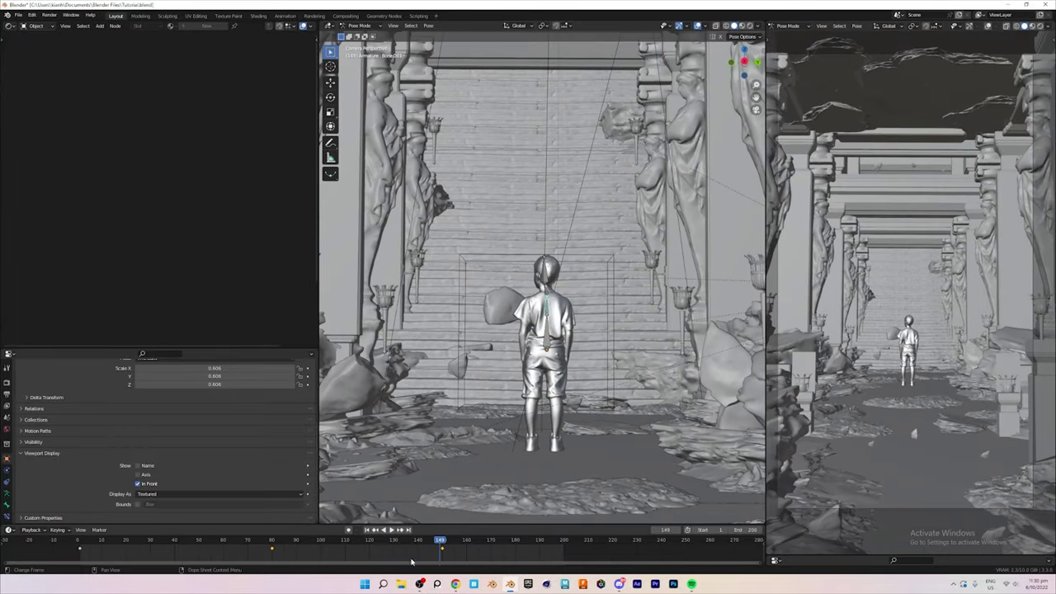
{"action": "key", "text": "space"}
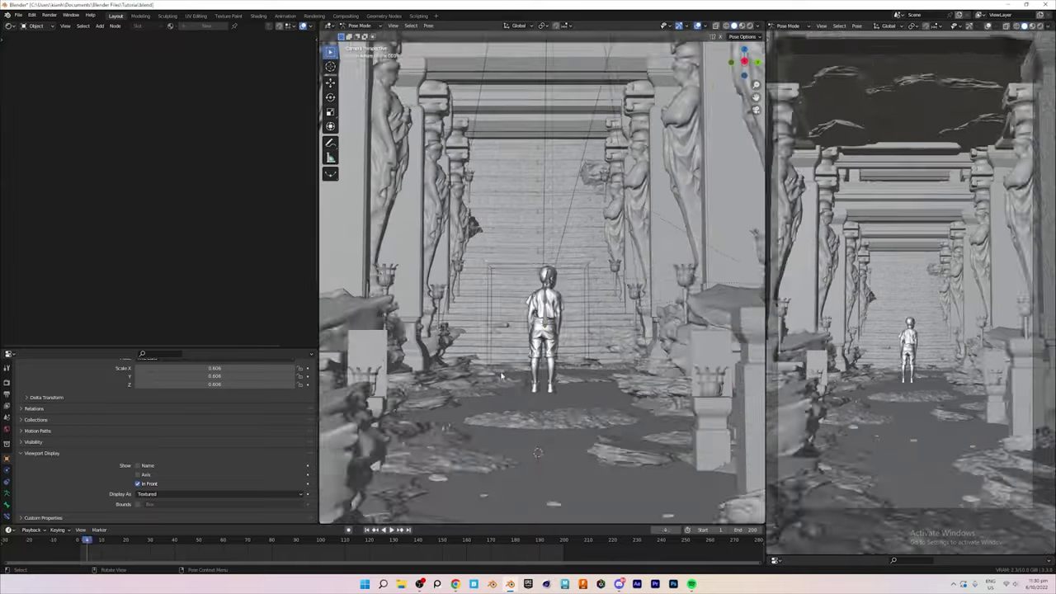